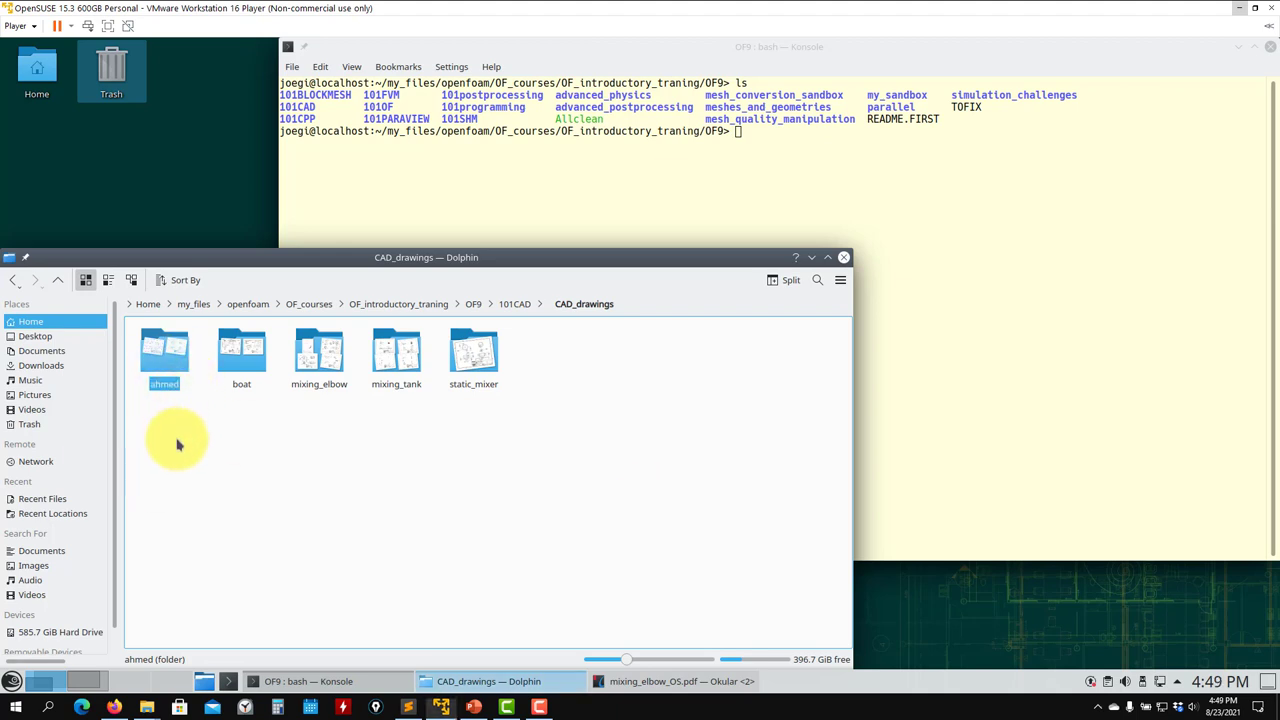
Step: Open drawing_ahmed_OS.pdf from the ahmed folder in Okular
double_click(153, 372)
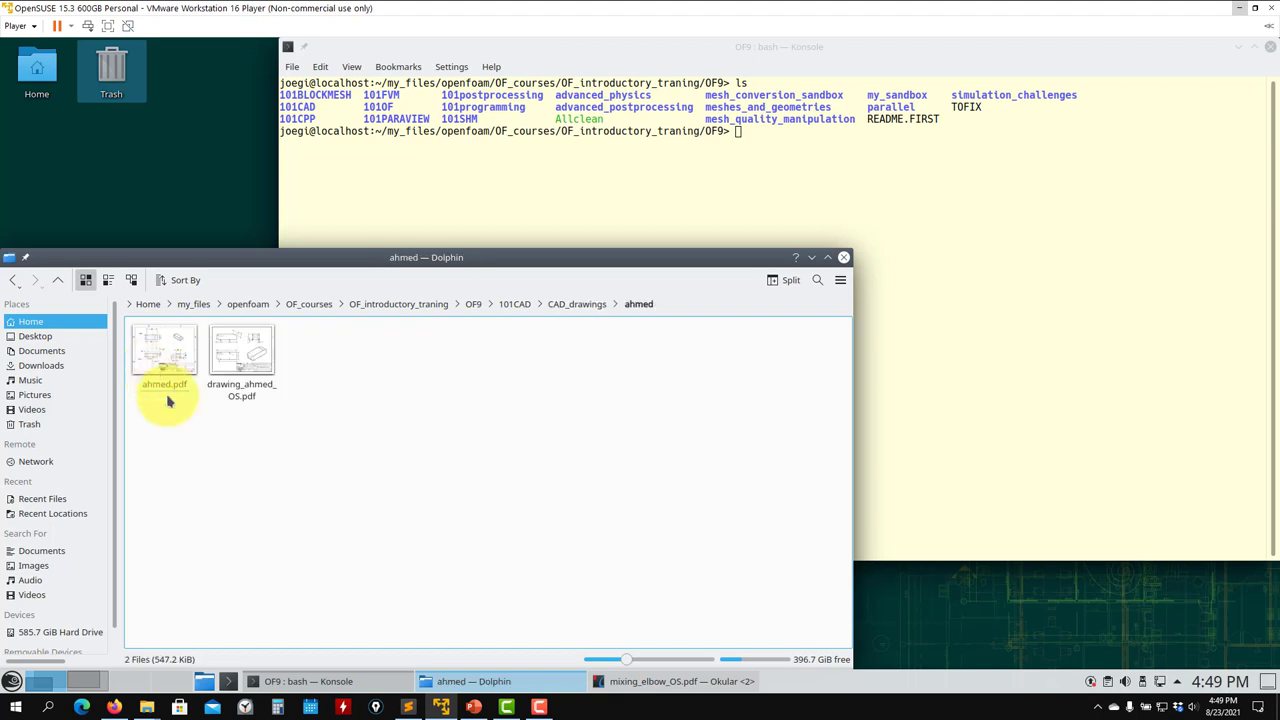
double_click(242, 358)
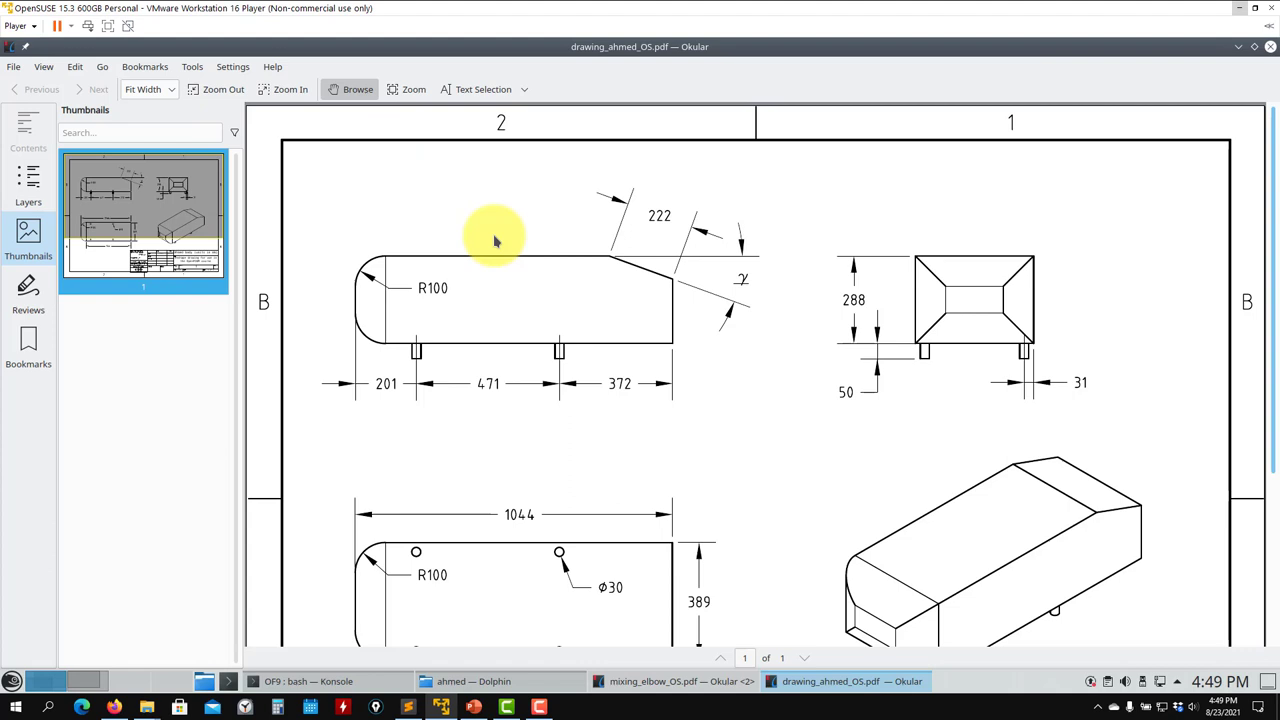
Step: Zoom the drawing in, then back out to show the whole Ahmed body sheet
left_click(287, 89)
left_click(230, 92)
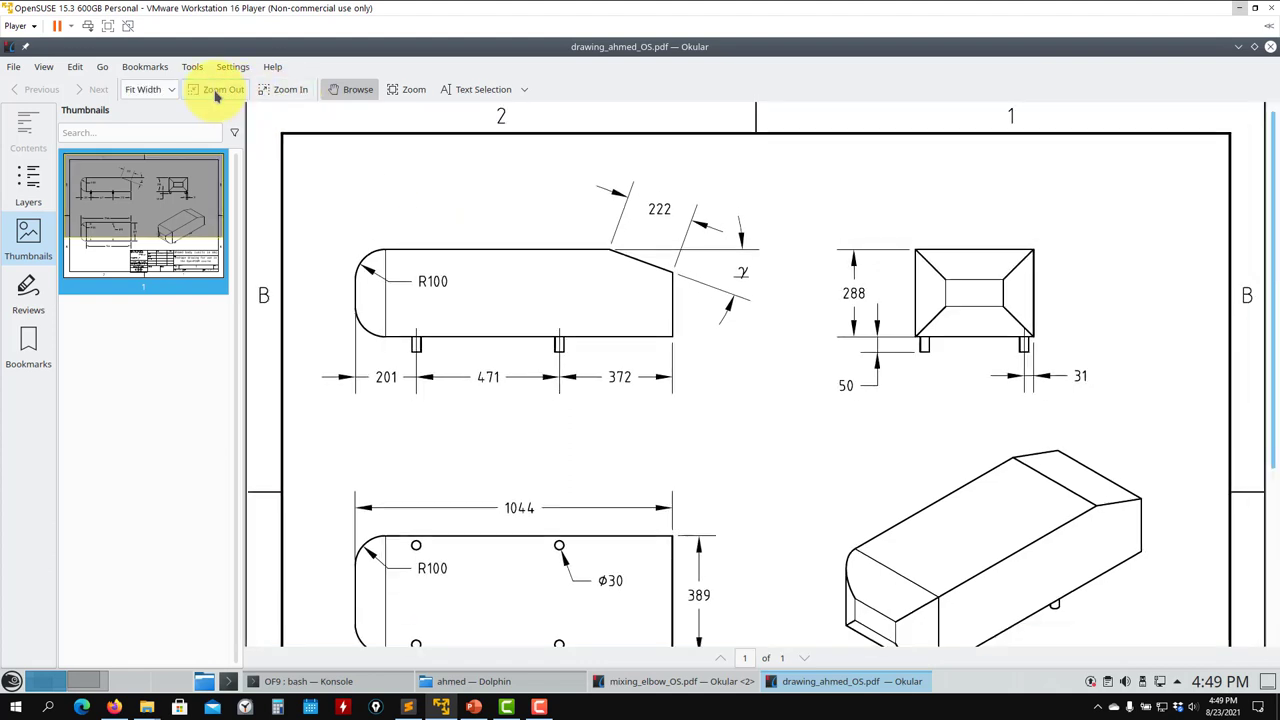
left_click(216, 92)
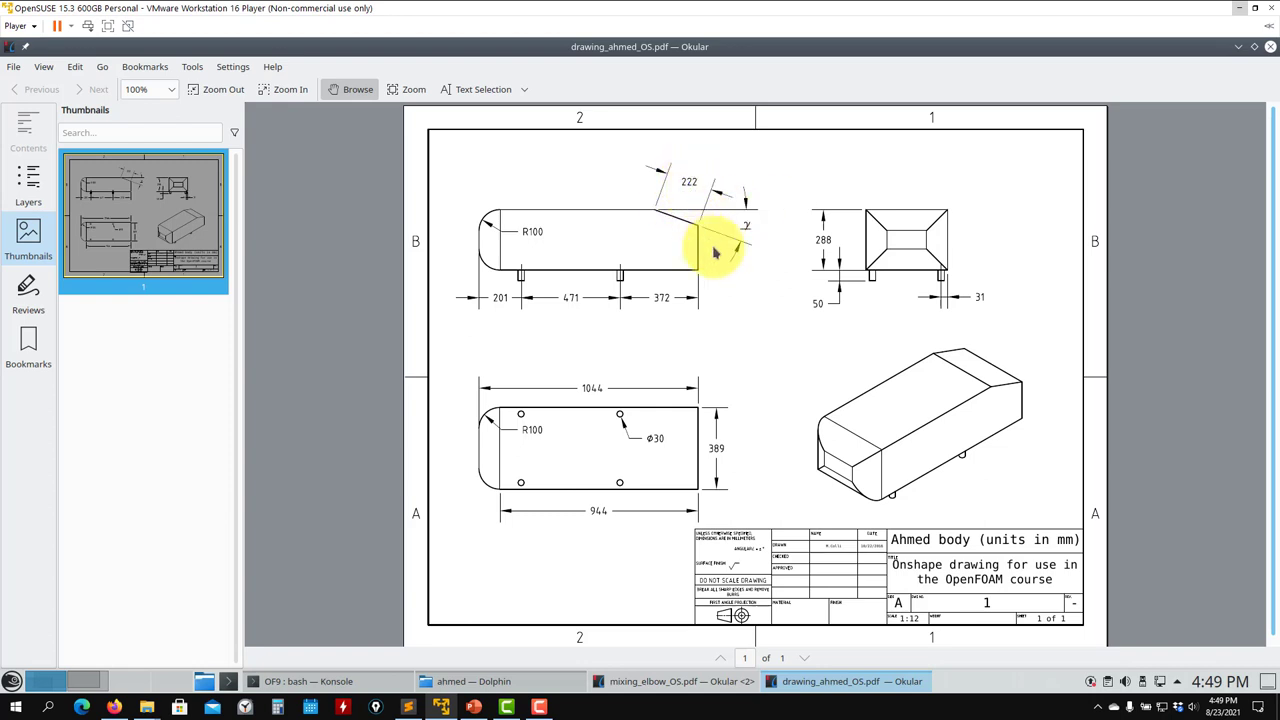
Step: Minimize Okular, cycle the taskbar drawings, and switch to the Onshape Ahmed body model
left_click(1238, 48)
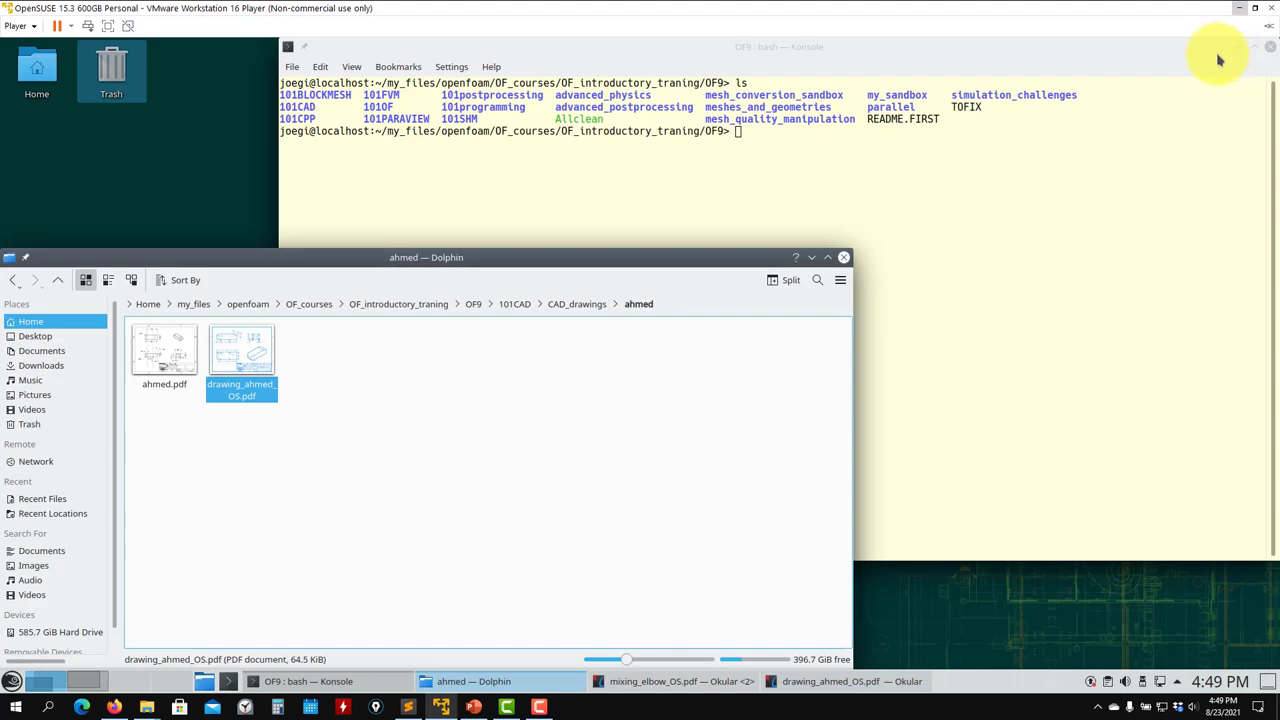
left_click(728, 681)
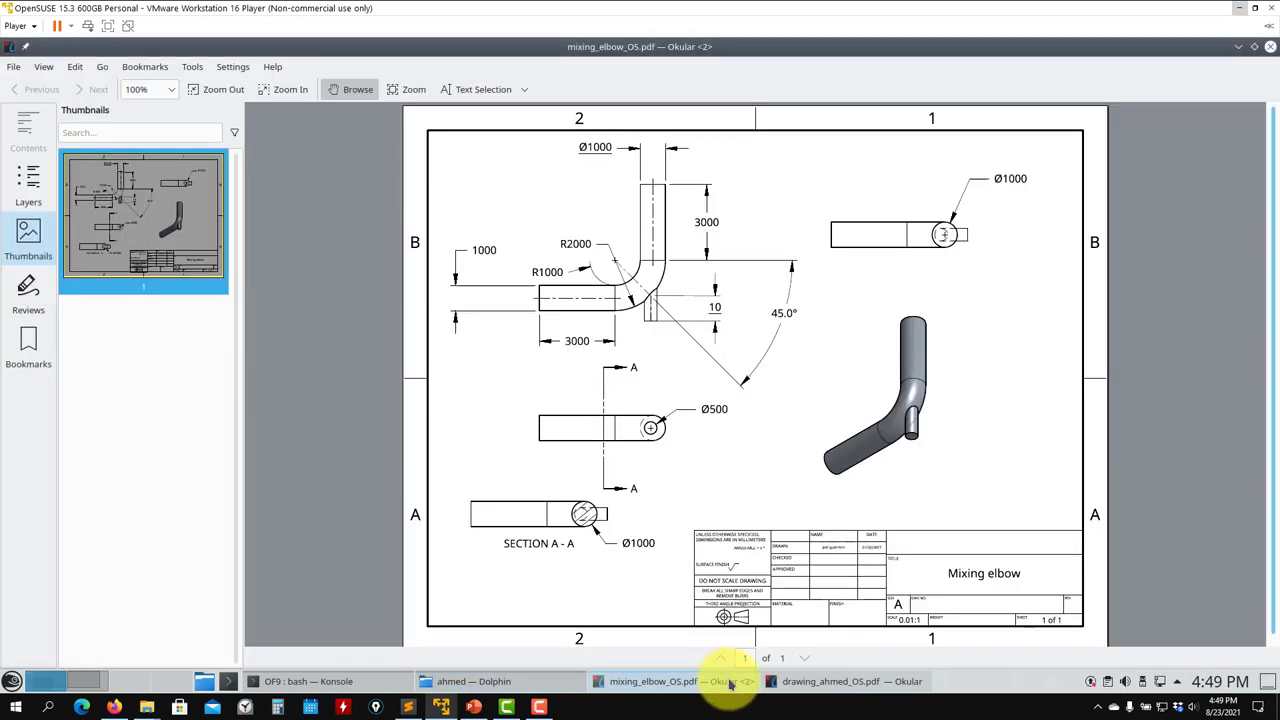
left_click(768, 680)
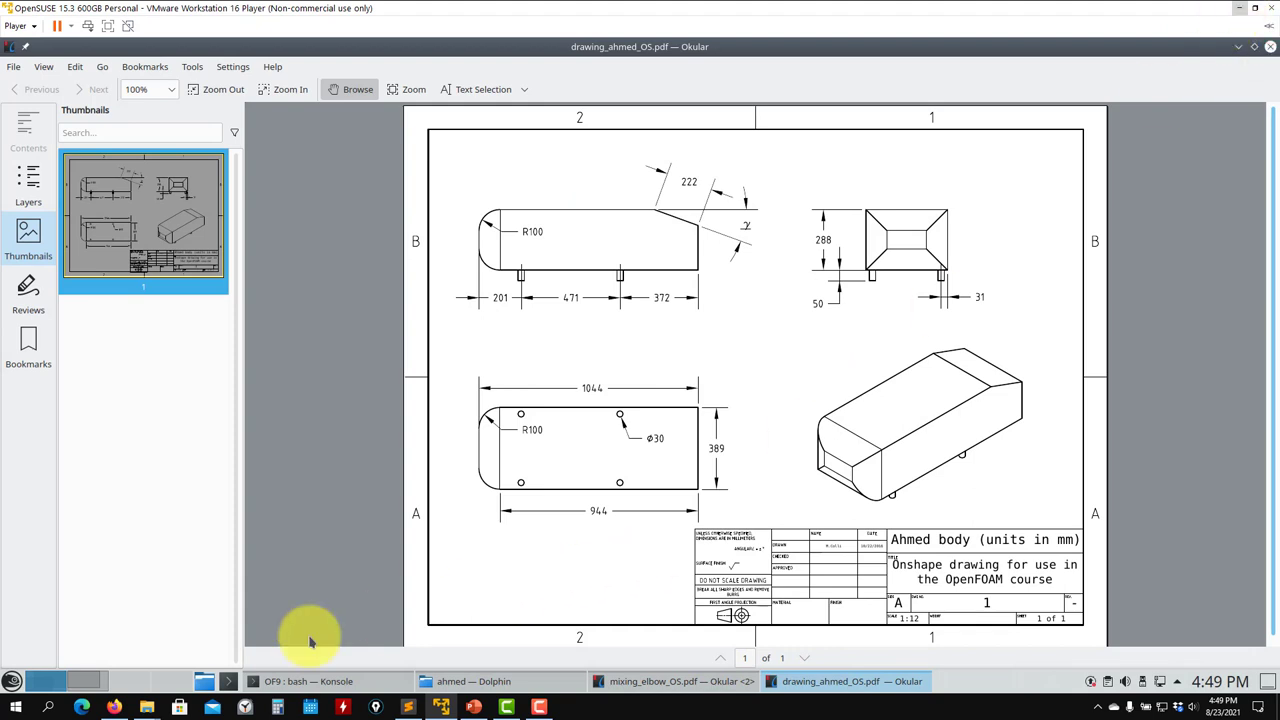
left_click(114, 707)
Step: Browse the One ahme body and Two ahmed bodies tabs, ending in ahmed body + domain
middle_click_drag(377, 444, 337, 458)
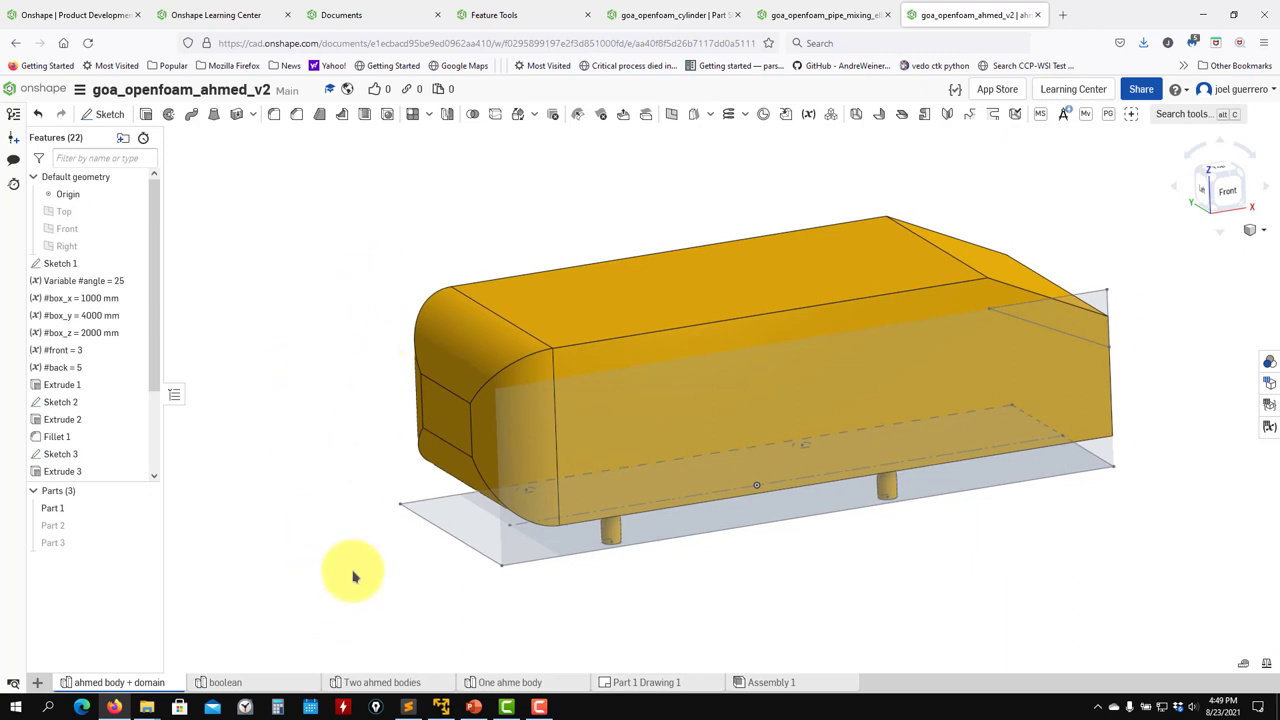
left_click(510, 682)
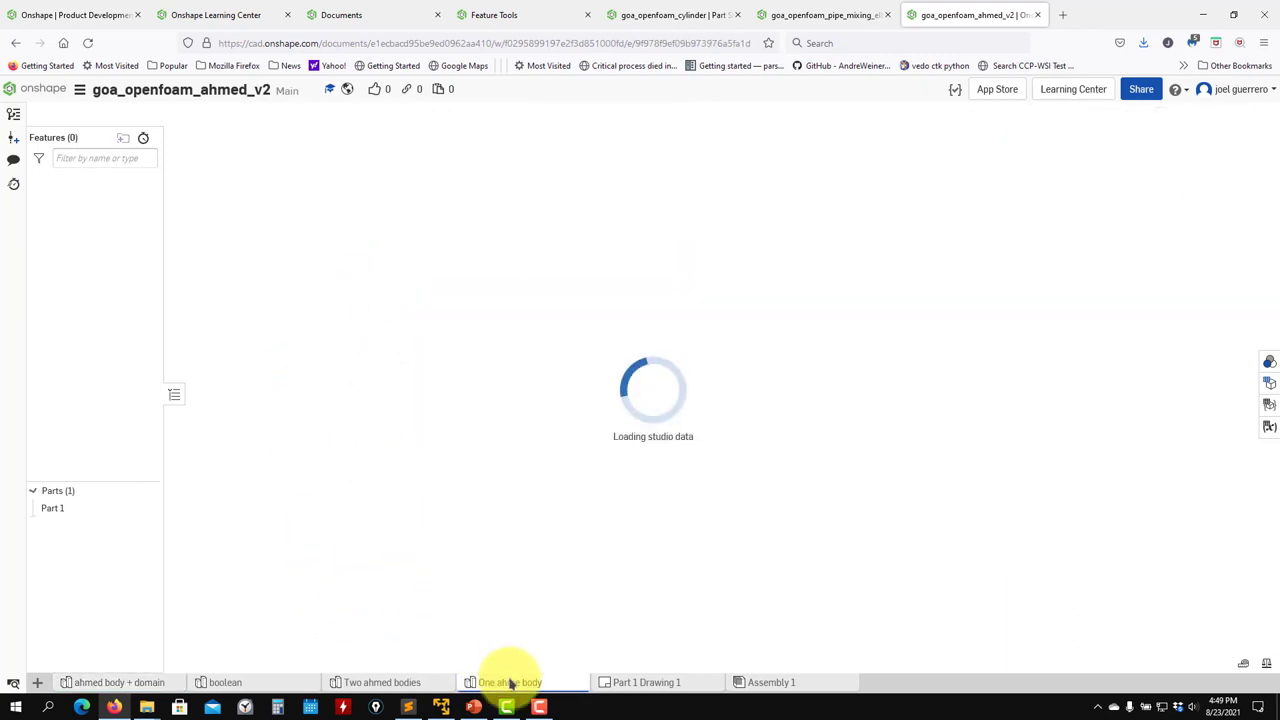
left_click(398, 682)
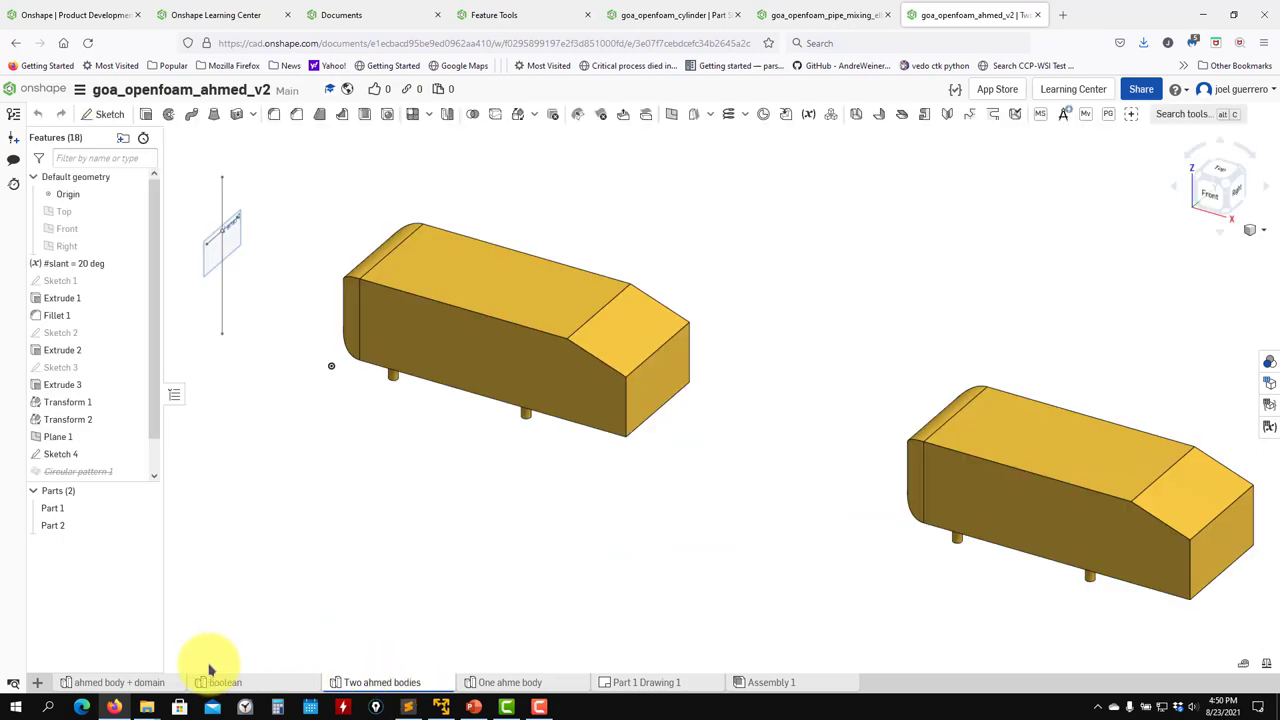
left_click(105, 680)
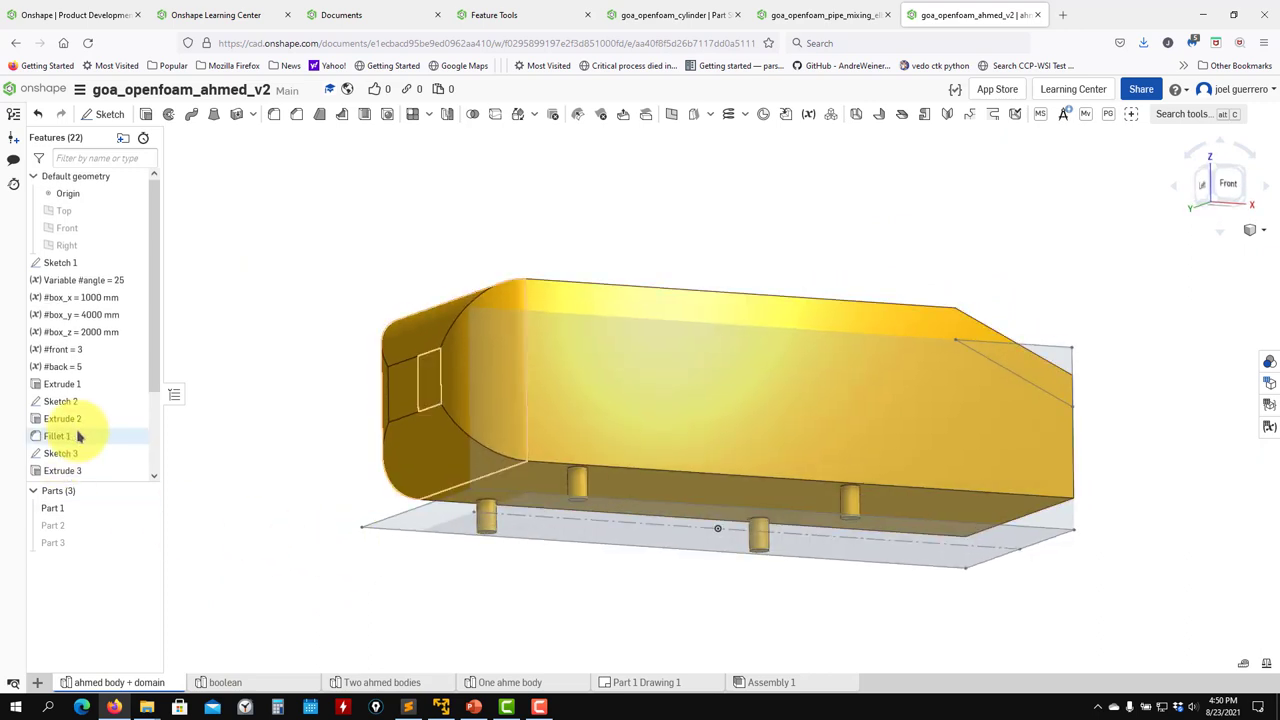
Step: Roll the history back to Sketch 1, then forward to Extrude 1, viewing the box frontally
scroll(83, 434, "down", 2)
left_click_drag(77, 463, 95, 299)
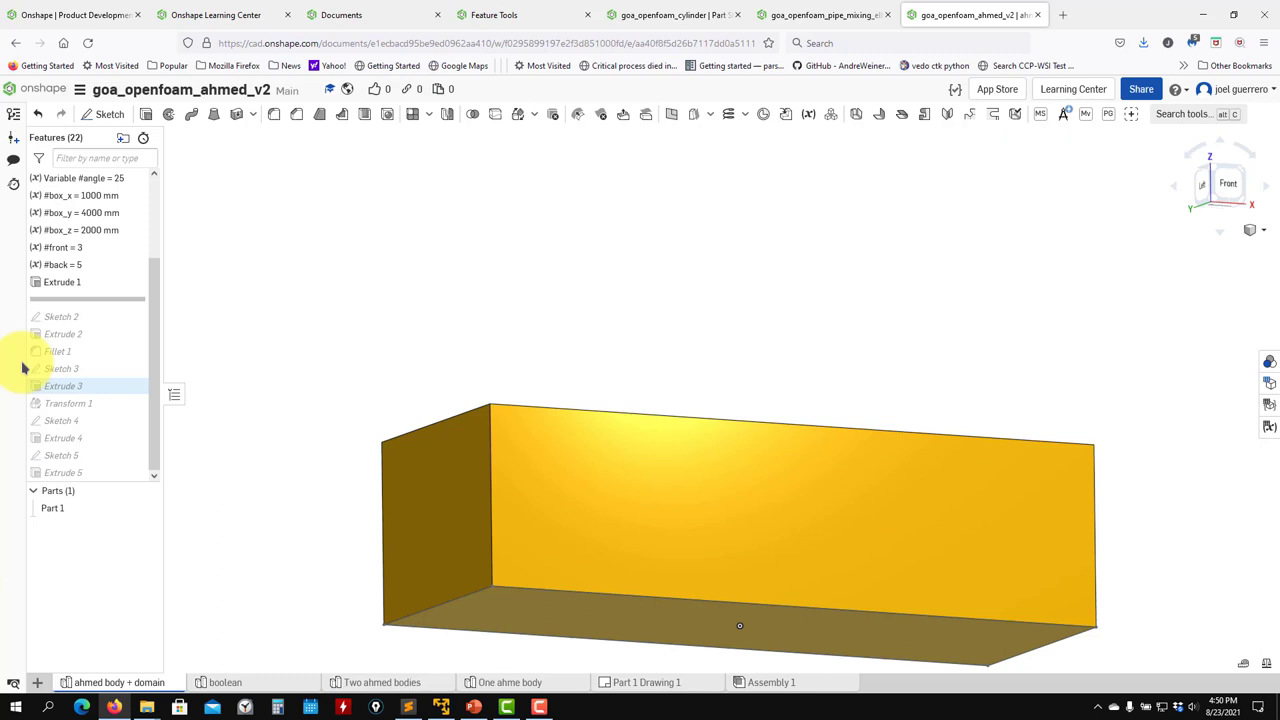
scroll(63, 338, "up", 2)
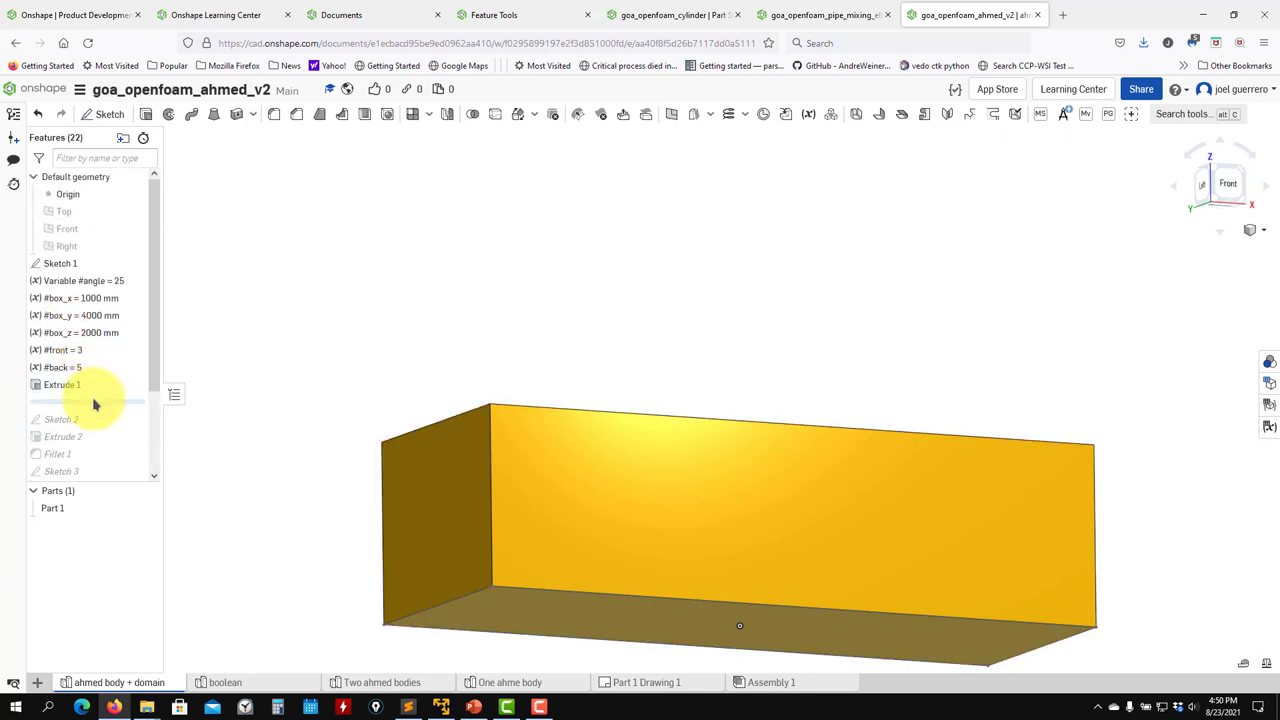
left_click_drag(107, 276, 100, 281)
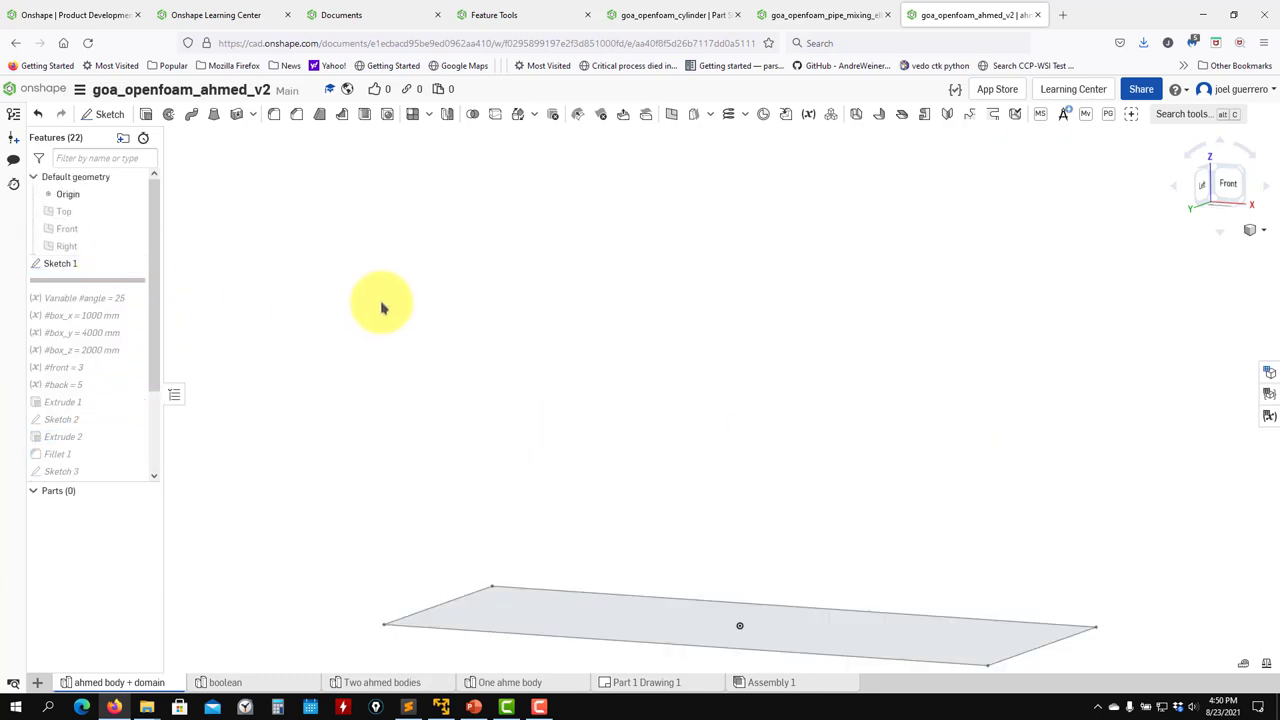
mouse_move(380, 300)
right_mouse_down()
mouse_move(411, 249)
mouse_move(403, 357)
mouse_move(380, 278)
right_mouse_up()
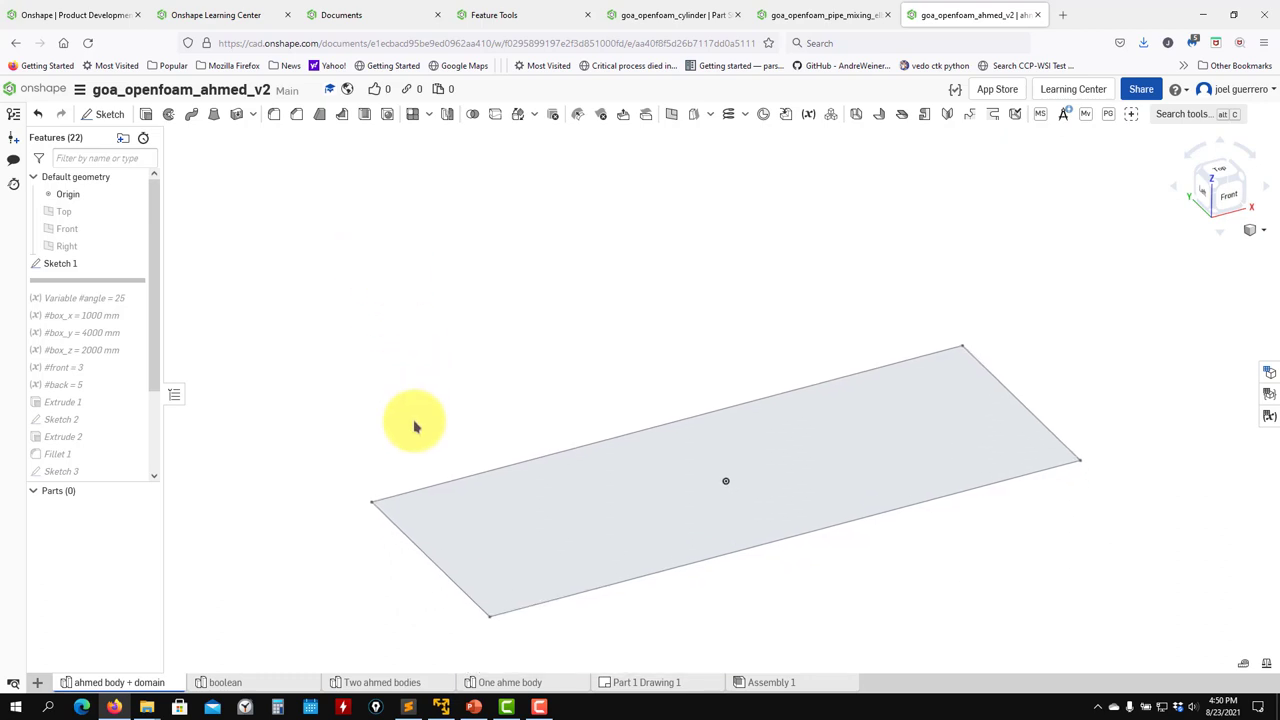
left_click_drag(97, 363, 100, 402)
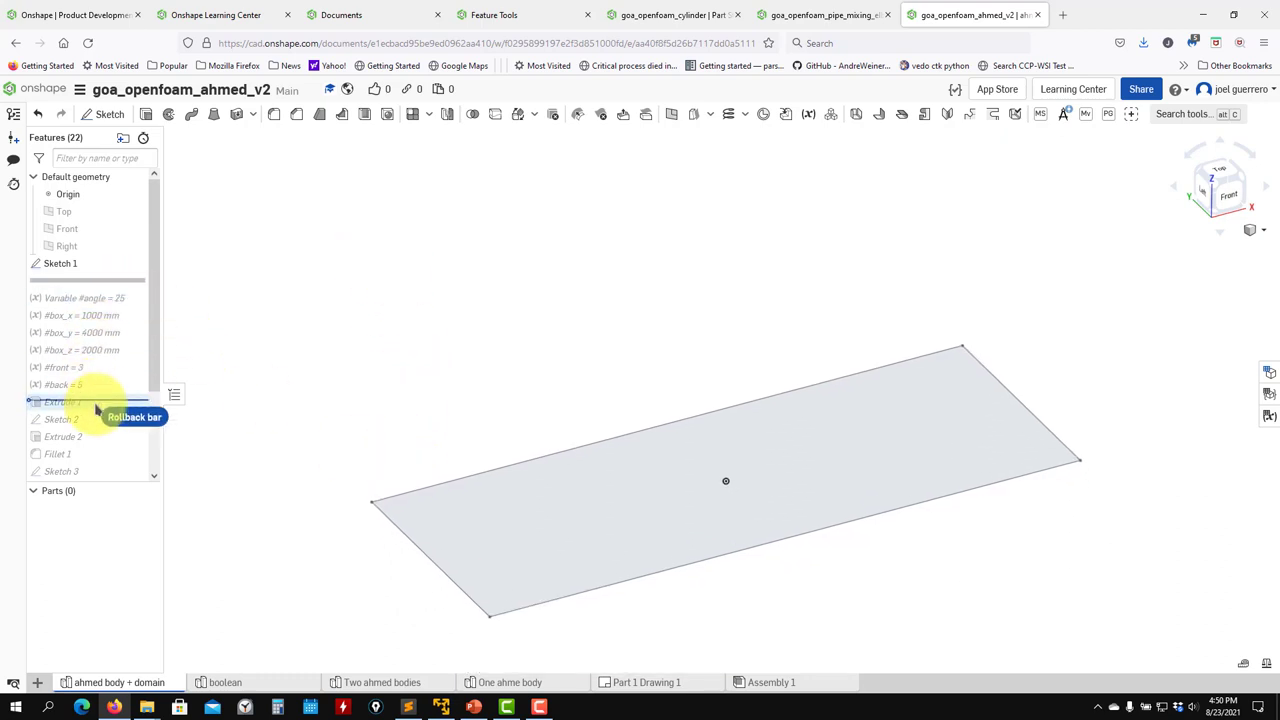
right_click_drag(378, 392, 312, 372)
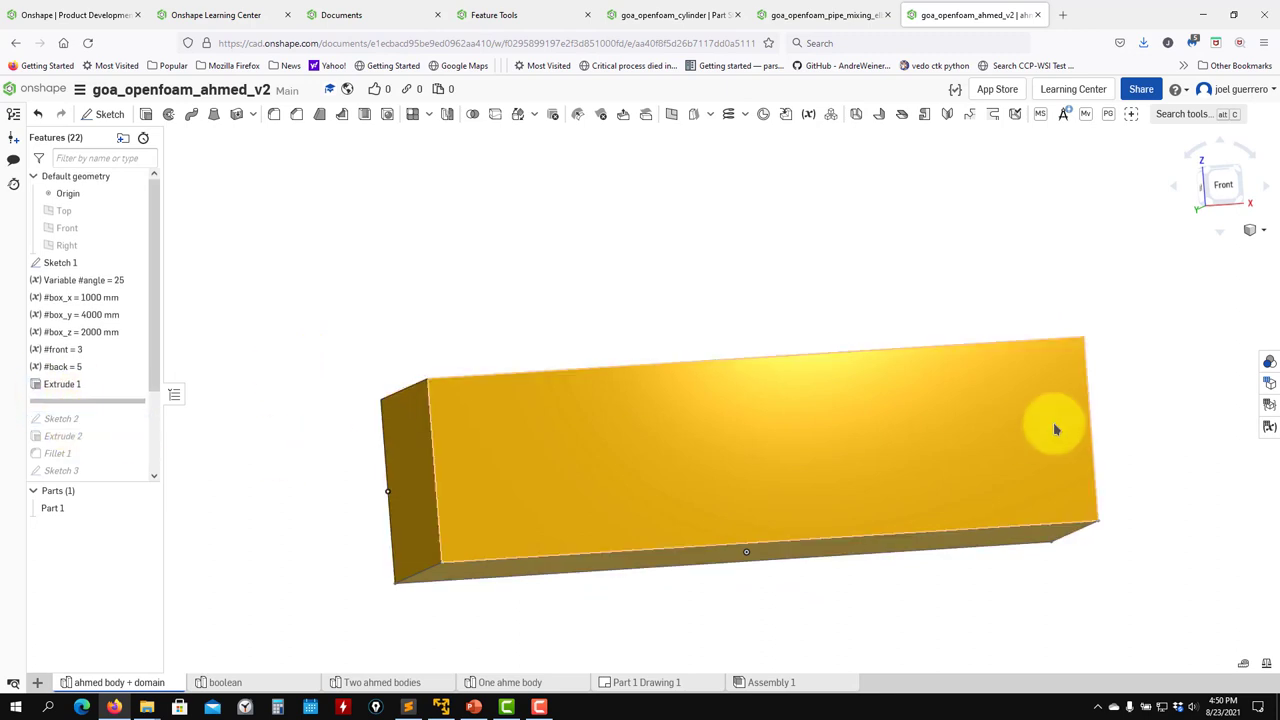
Step: Roll forward through Sketch 2 and Extrude 2, orbiting to show the angled rear cut
middle_click_drag(1140, 403, 1082, 414)
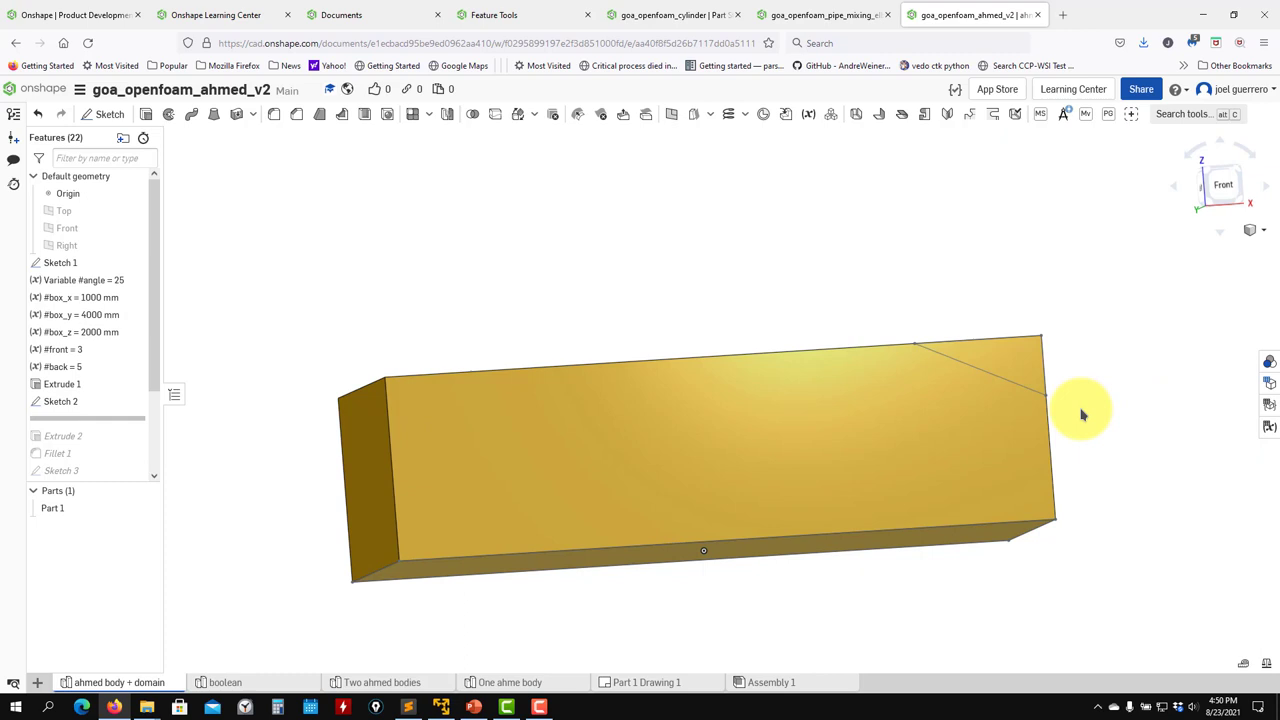
right_click_drag(1082, 414, 1069, 420)
mouse_move(84, 428)
left_mouse_down()
mouse_move(114, 449)
mouse_move(86, 443)
mouse_move(90, 428)
left_mouse_up()
right_click_drag(747, 400, 985, 403)
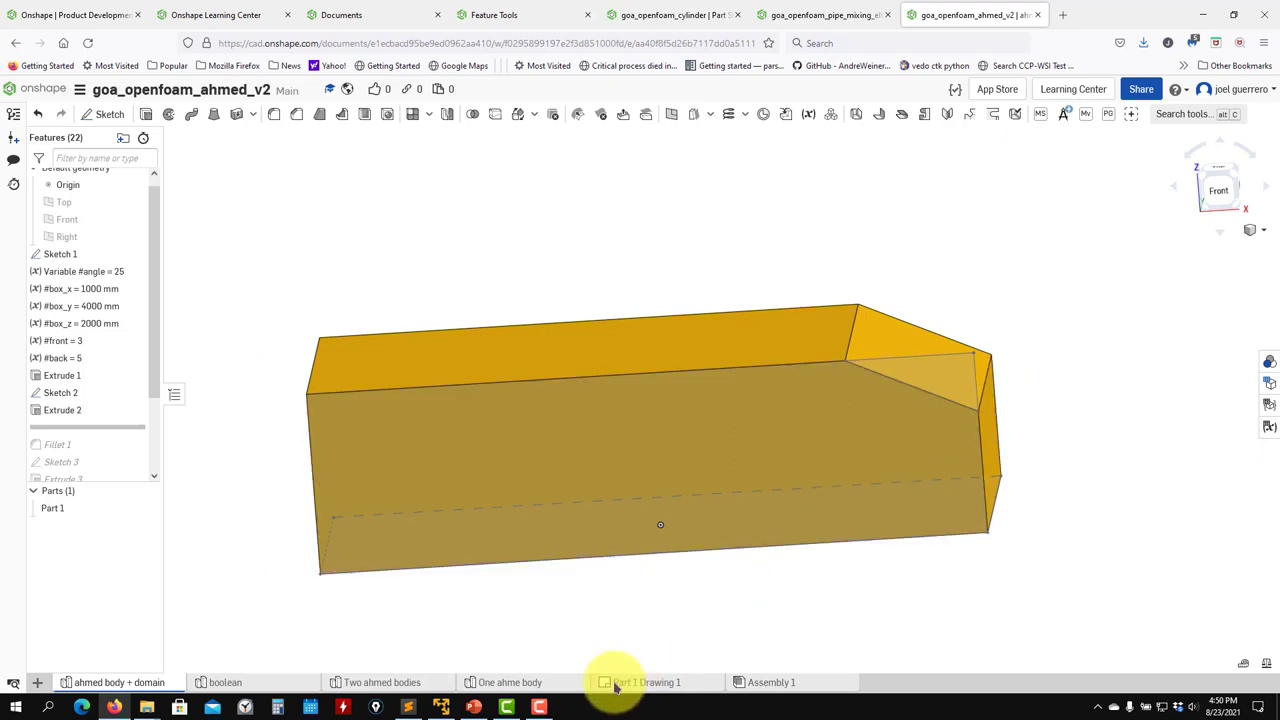
middle_click_drag(860, 504, 903, 480)
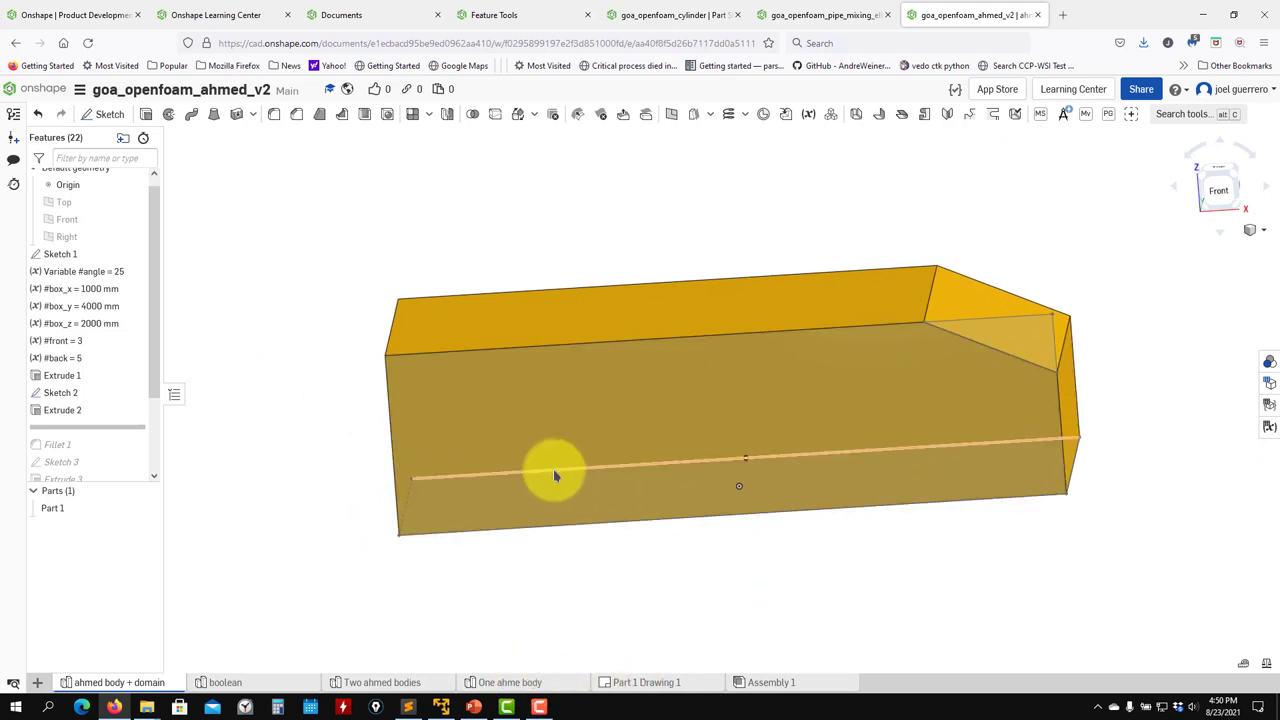
right_click_drag(253, 442, 371, 489)
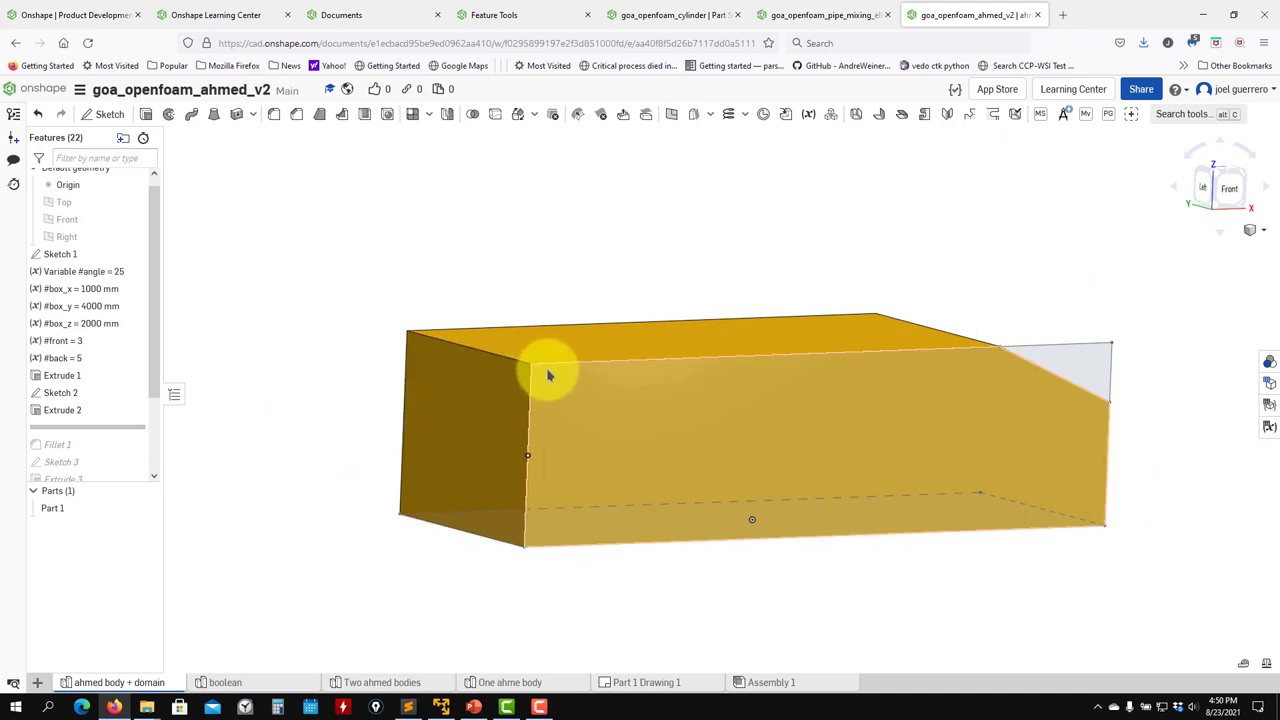
left_click(502, 682)
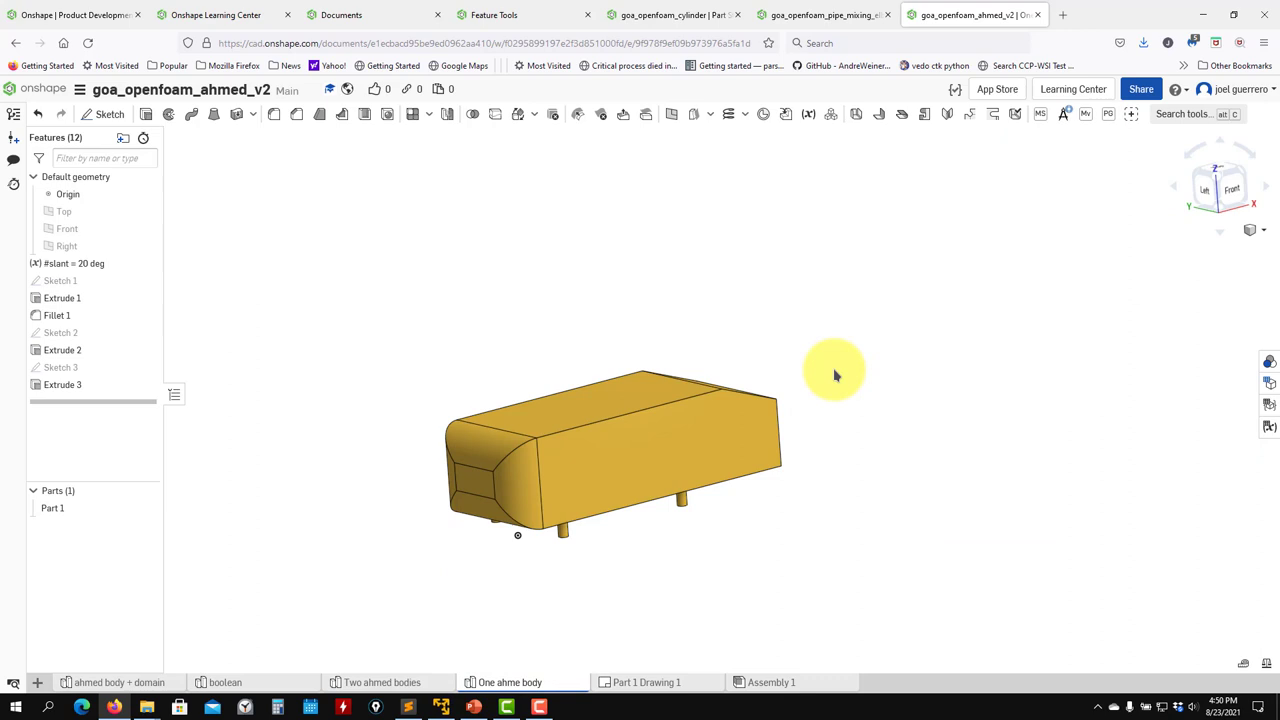
middle_click_drag(834, 371, 1119, 424)
right_click_drag(1119, 424, 1051, 411)
left_click(1217, 189)
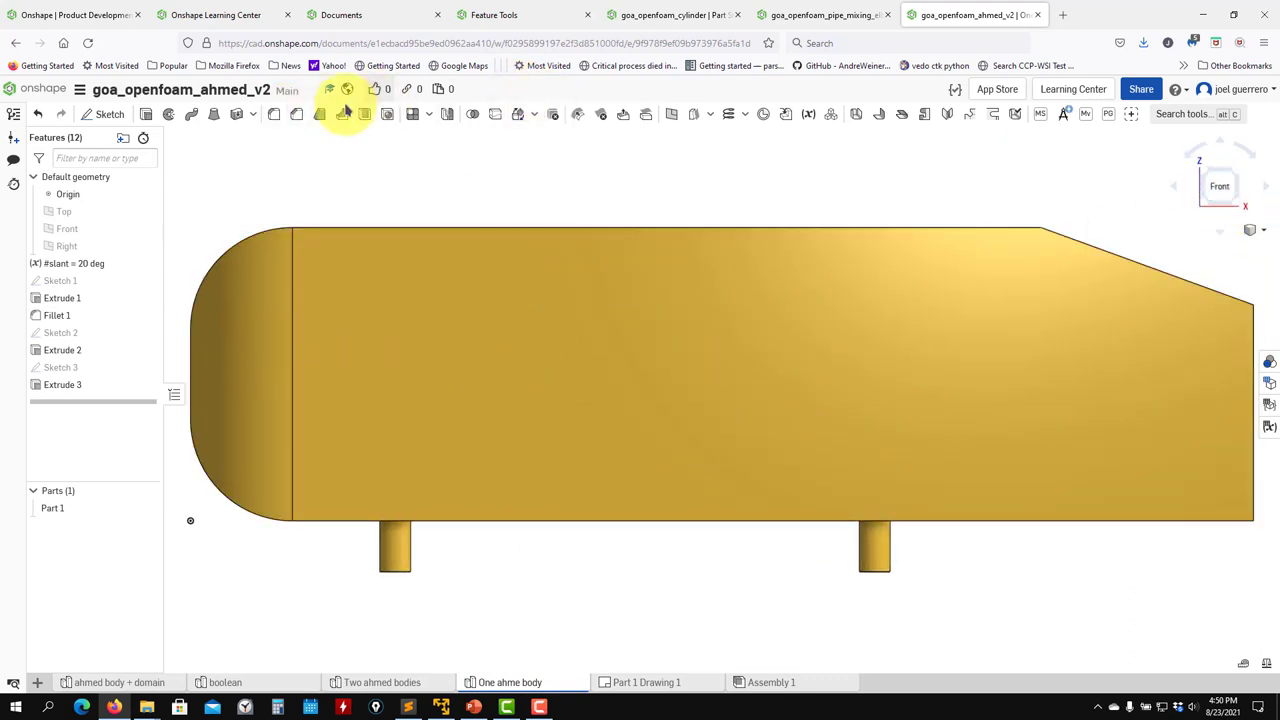
middle_click_drag(431, 197, 537, 214)
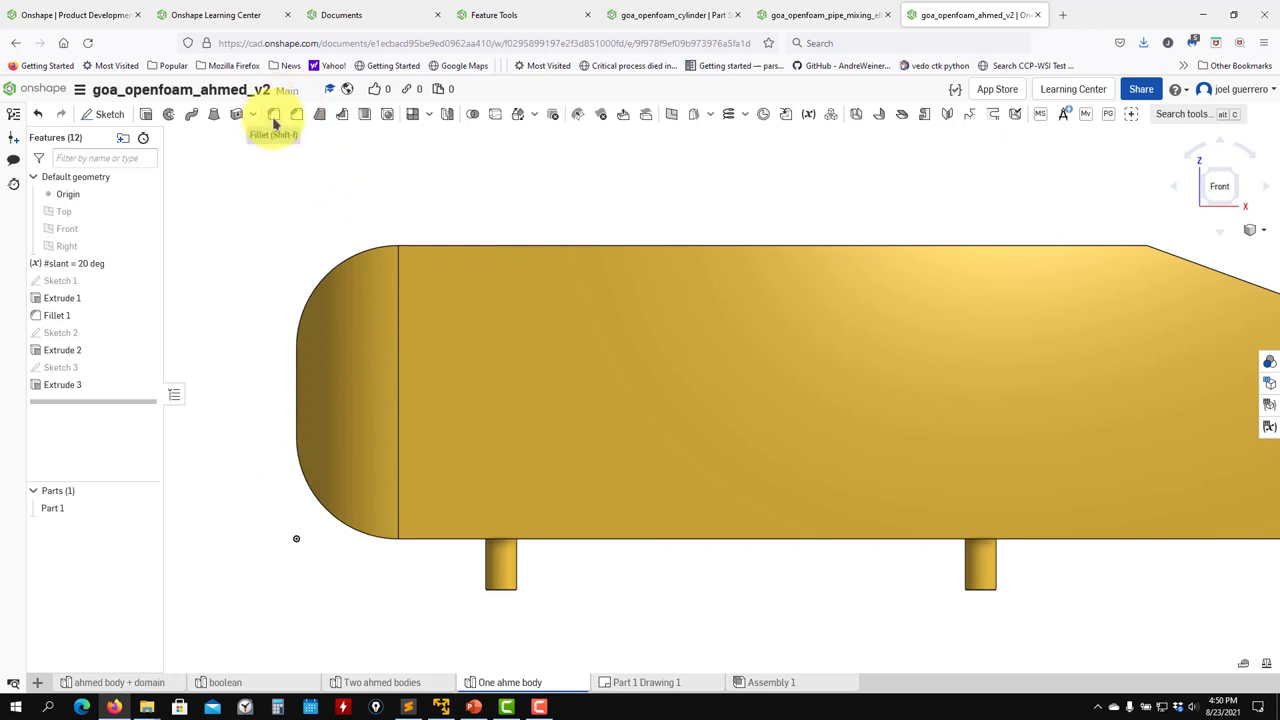
left_click(127, 683)
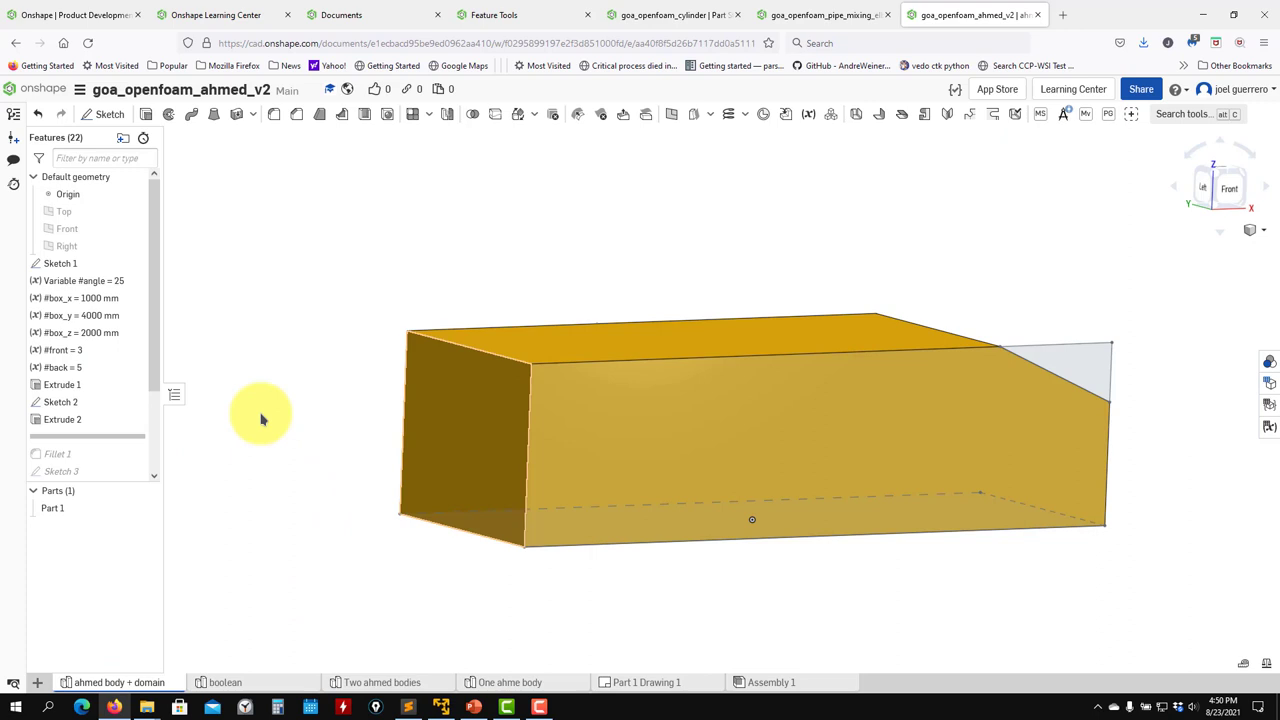
Step: Step the rollback bar through Fillet 1 and Extrude 2, stopping just after Sketch 3
scroll(80, 448, "down", 1)
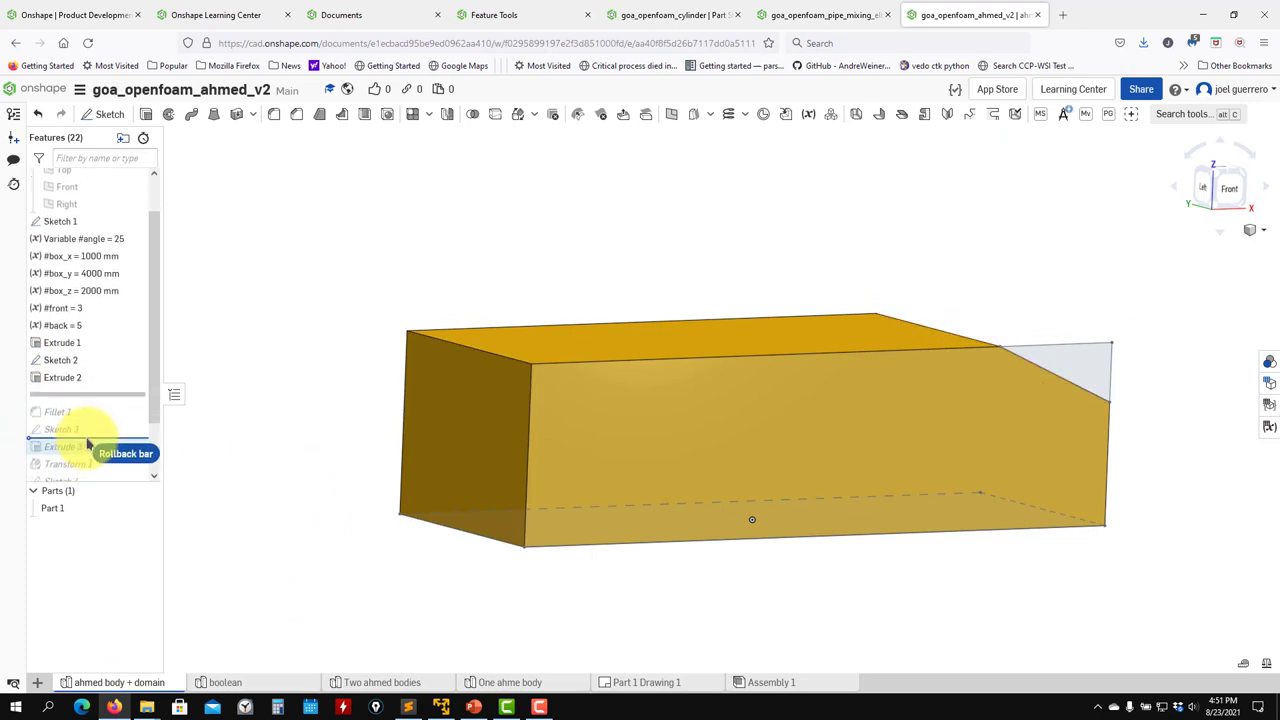
left_click_drag(84, 410, 63, 391)
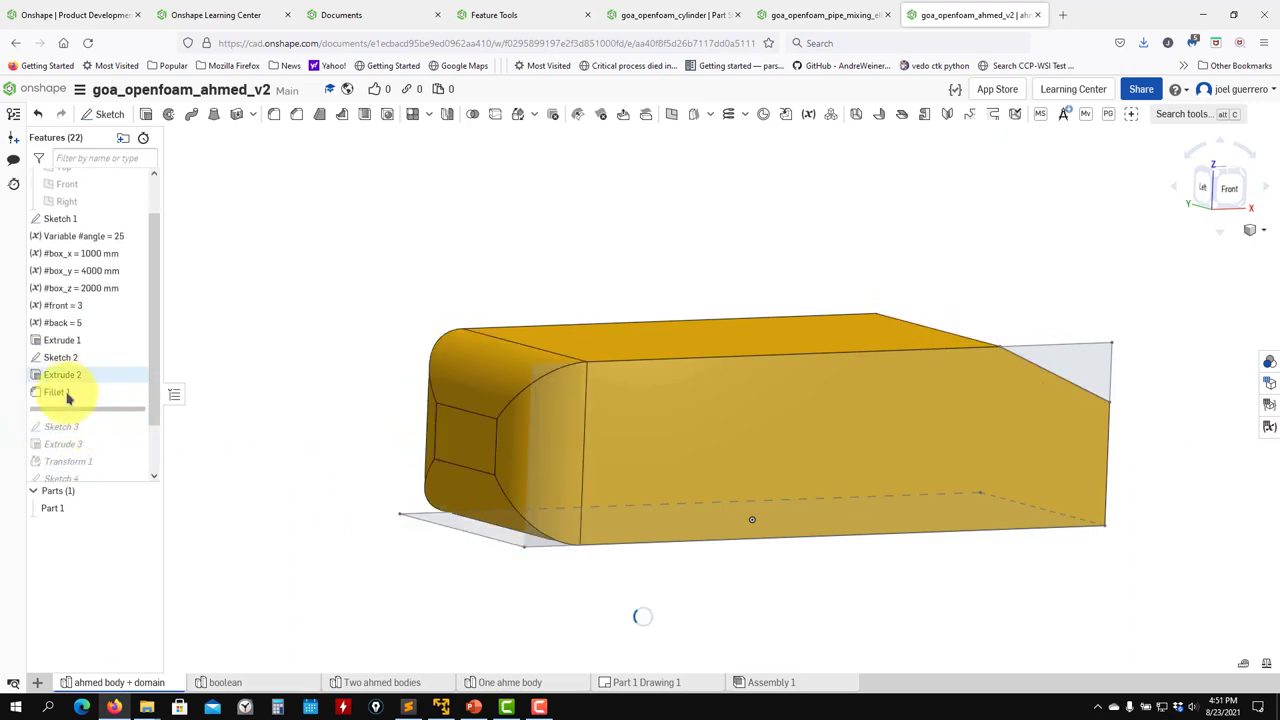
right_click_drag(580, 346, 710, 321)
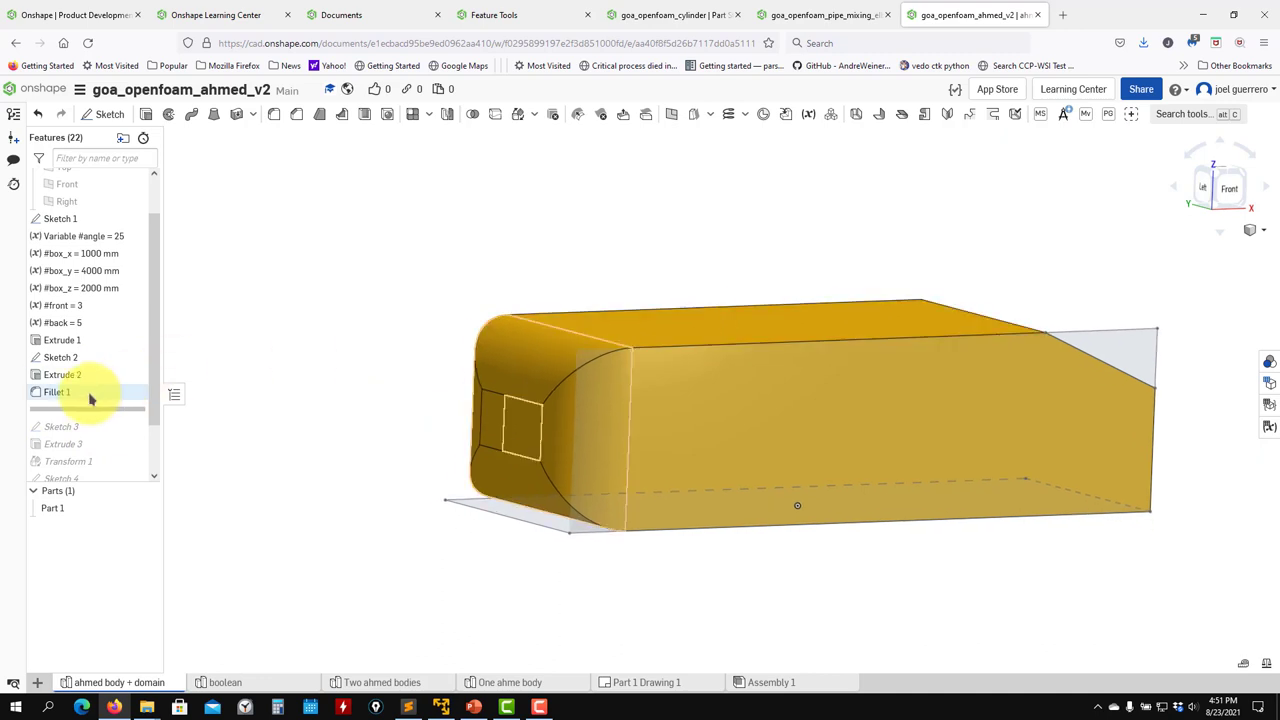
mouse_move(74, 409)
left_mouse_down()
mouse_move(80, 387)
mouse_move(87, 418)
left_mouse_up()
scroll(86, 414, "down", 1)
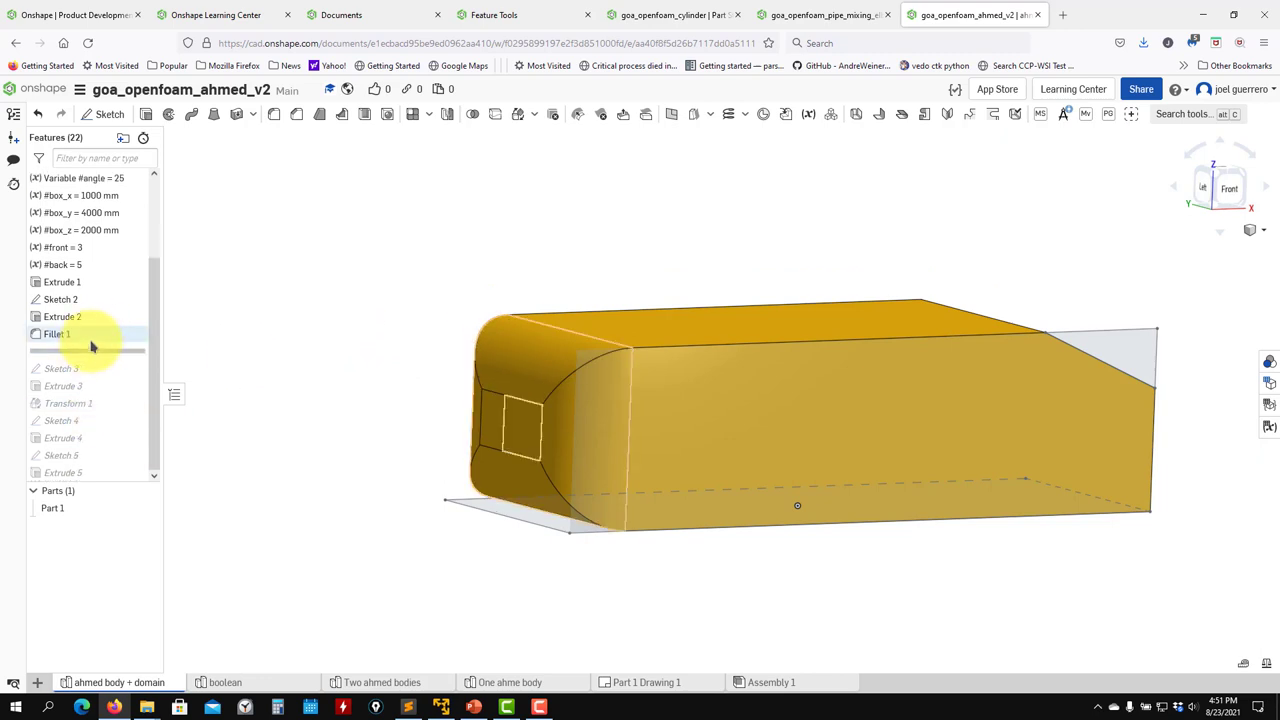
right_click_drag(437, 583, 451, 506)
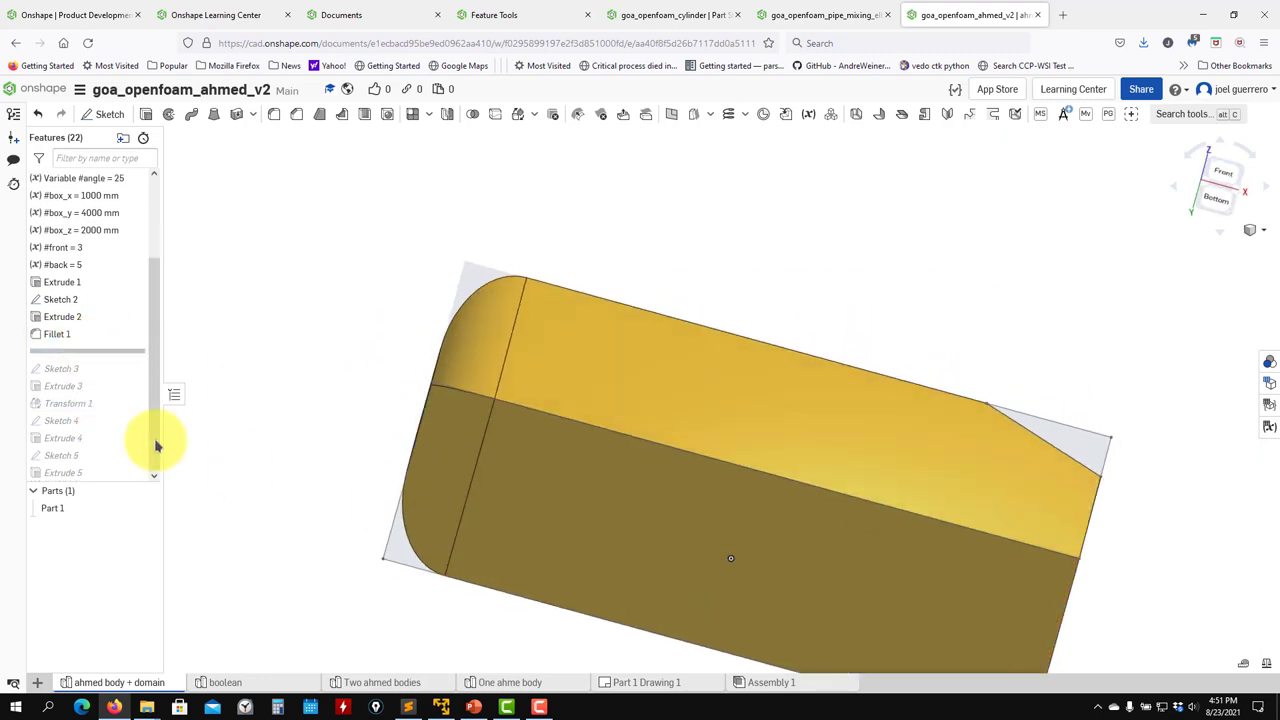
left_click_drag(117, 372, 108, 388)
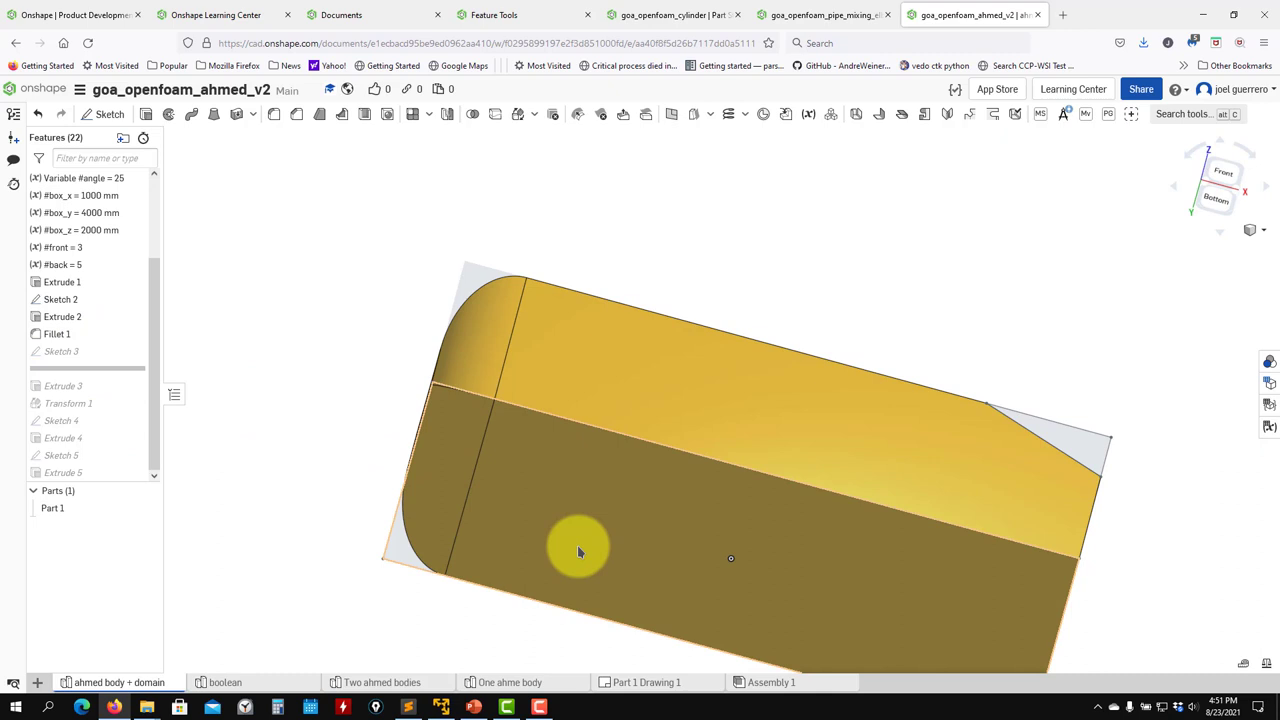
middle_click_drag(475, 435, 497, 354)
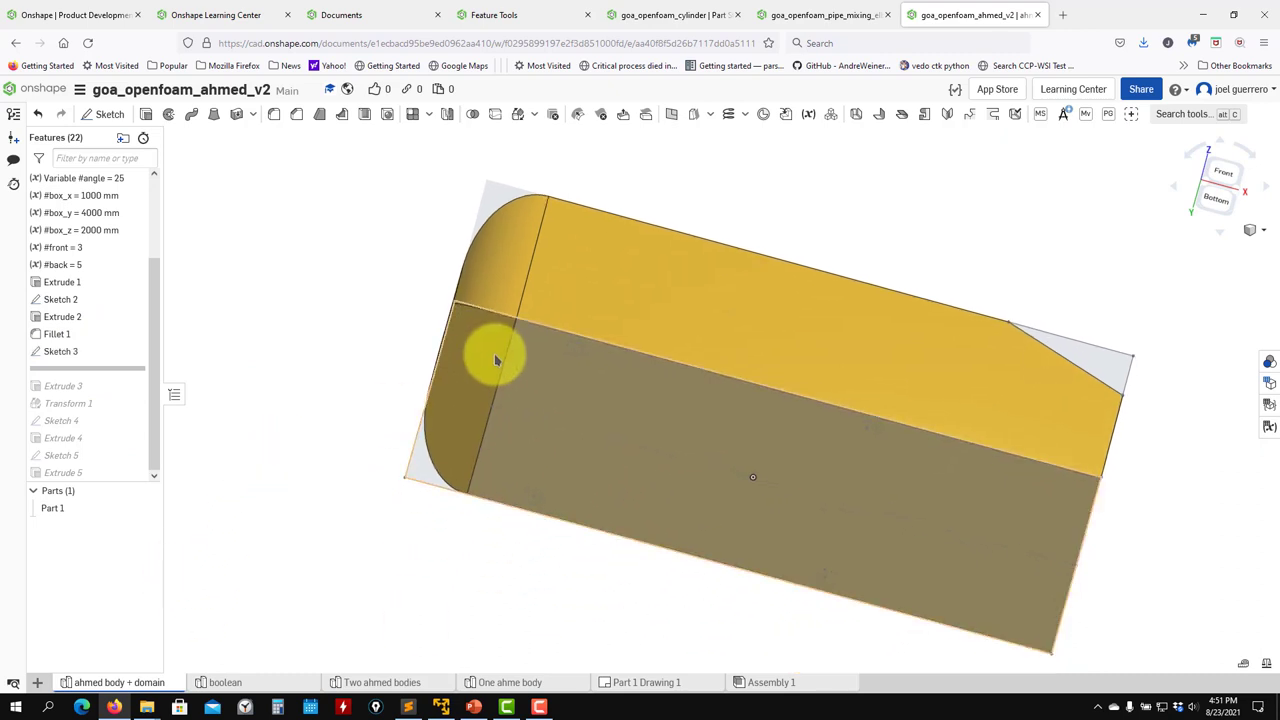
Step: Inspect Sketch 3, then roll past Extrude 3 to reveal the stilts
double_click(86, 351)
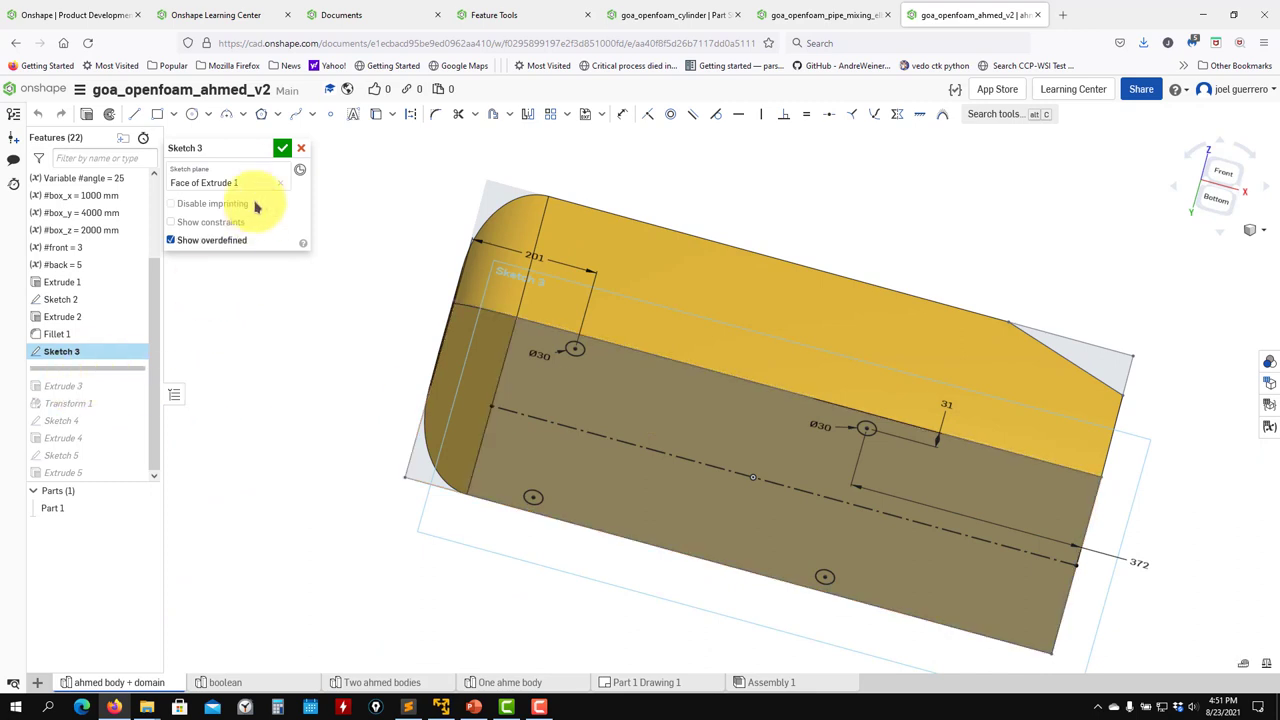
left_click(283, 148)
left_click_drag(110, 377, 140, 420)
right_click_drag(260, 491, 331, 469)
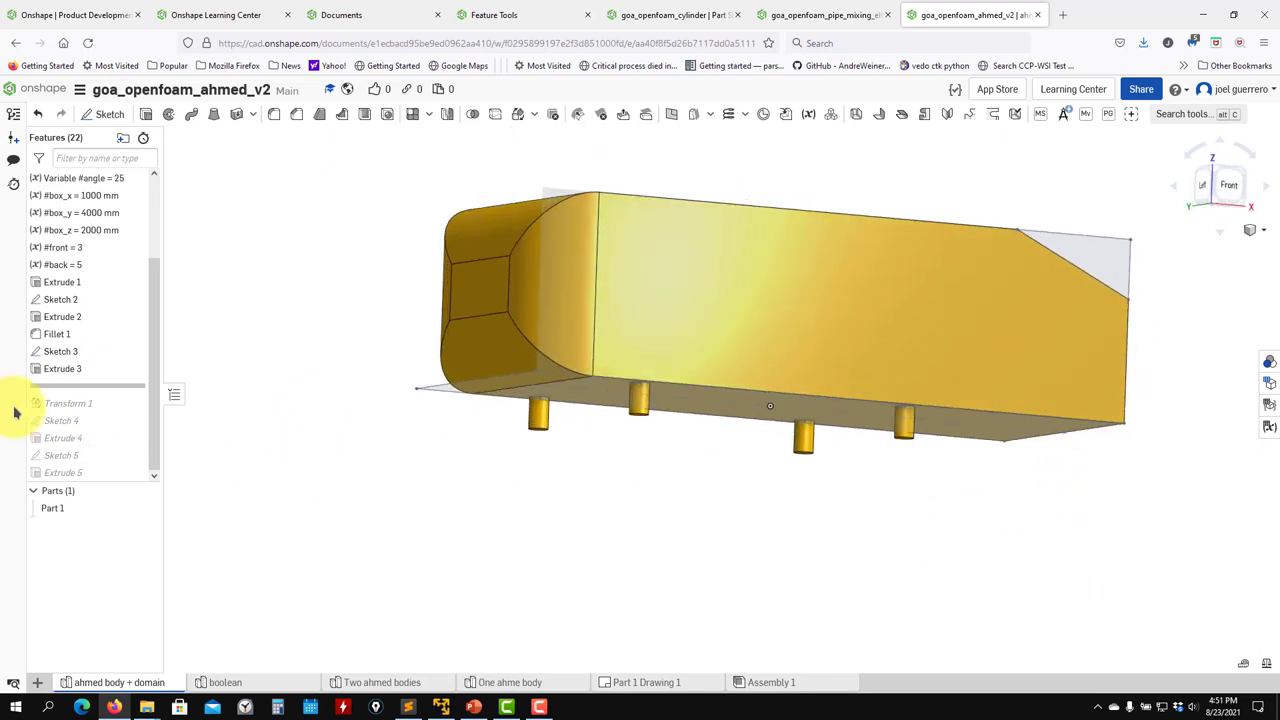
Step: Roll the history to the end and show the hidden Part 2 and Part 3
left_click(62, 316)
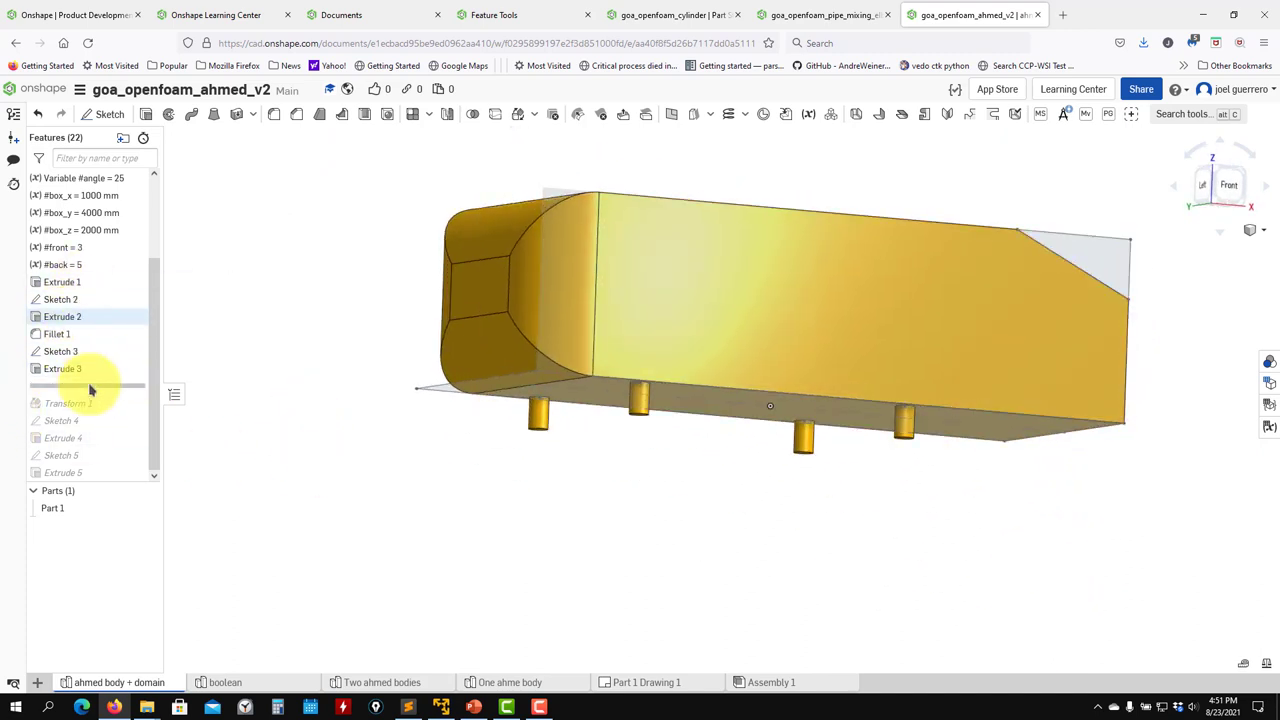
left_click_drag(90, 390, 100, 445)
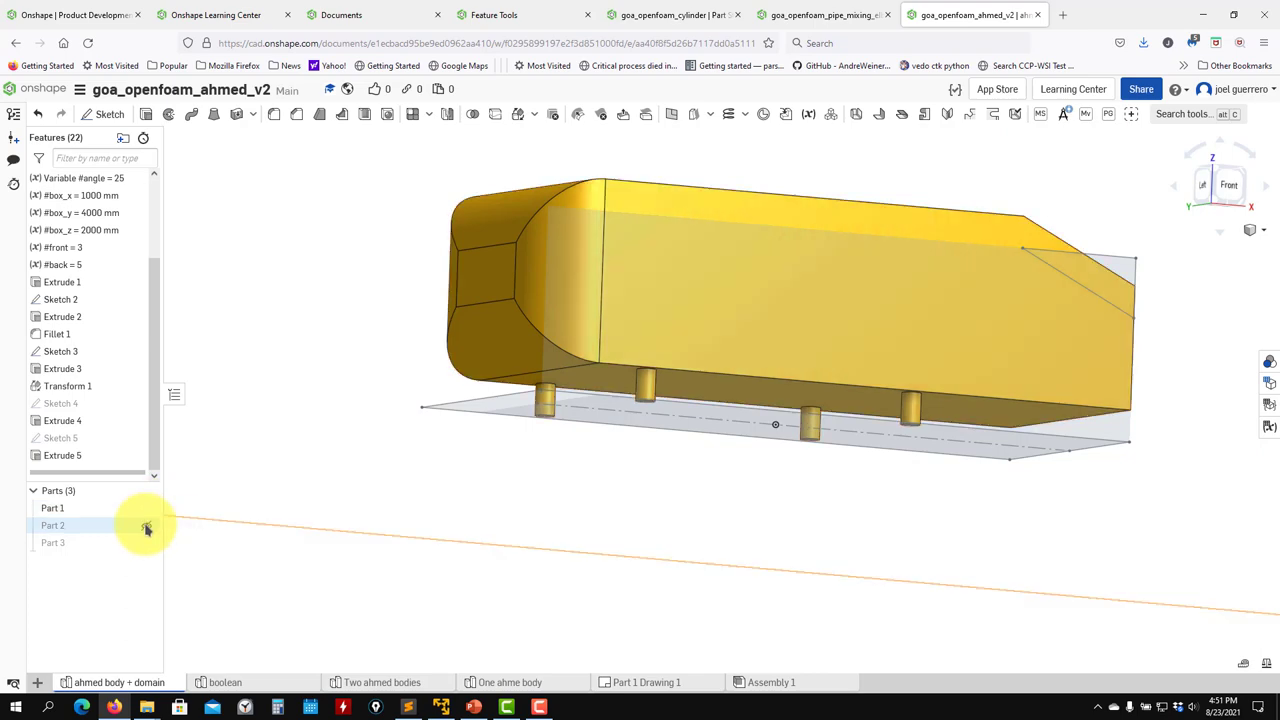
left_click(146, 525)
left_click(146, 542)
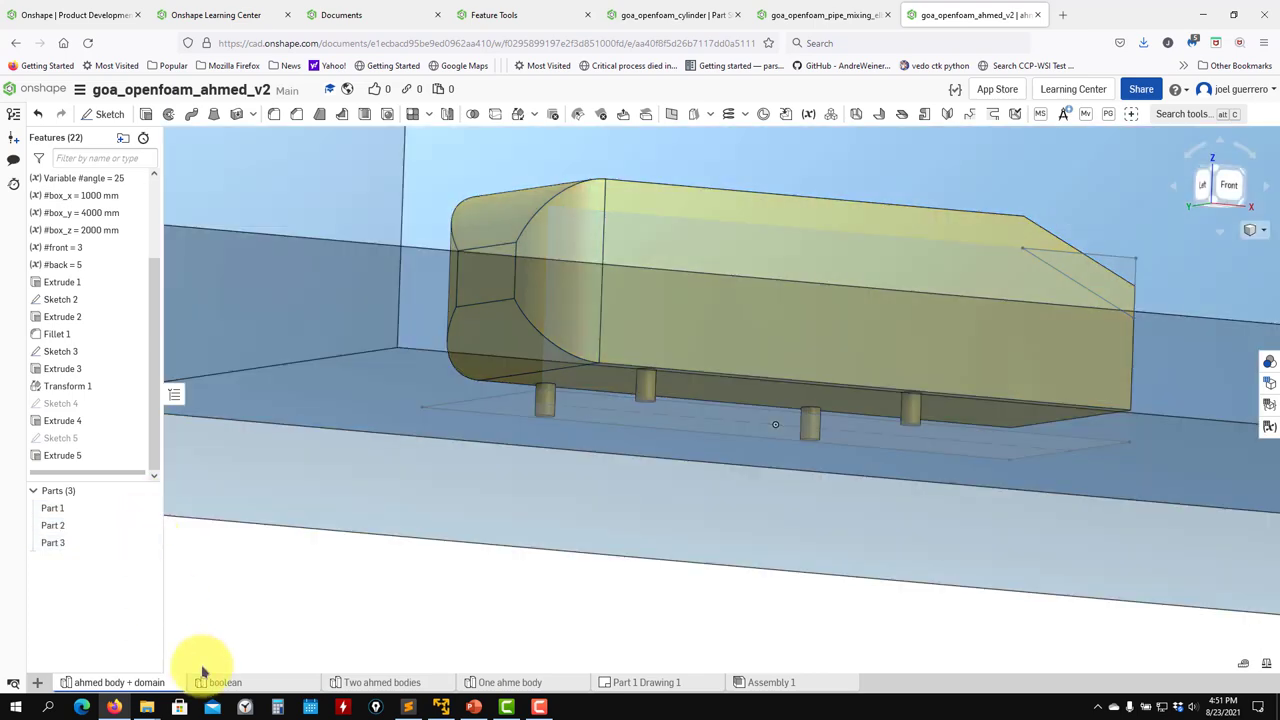
Step: Create a new Onshape document named ahmedtest1, then bring the Ahmed body drawing PDF forward
left_click(640, 683)
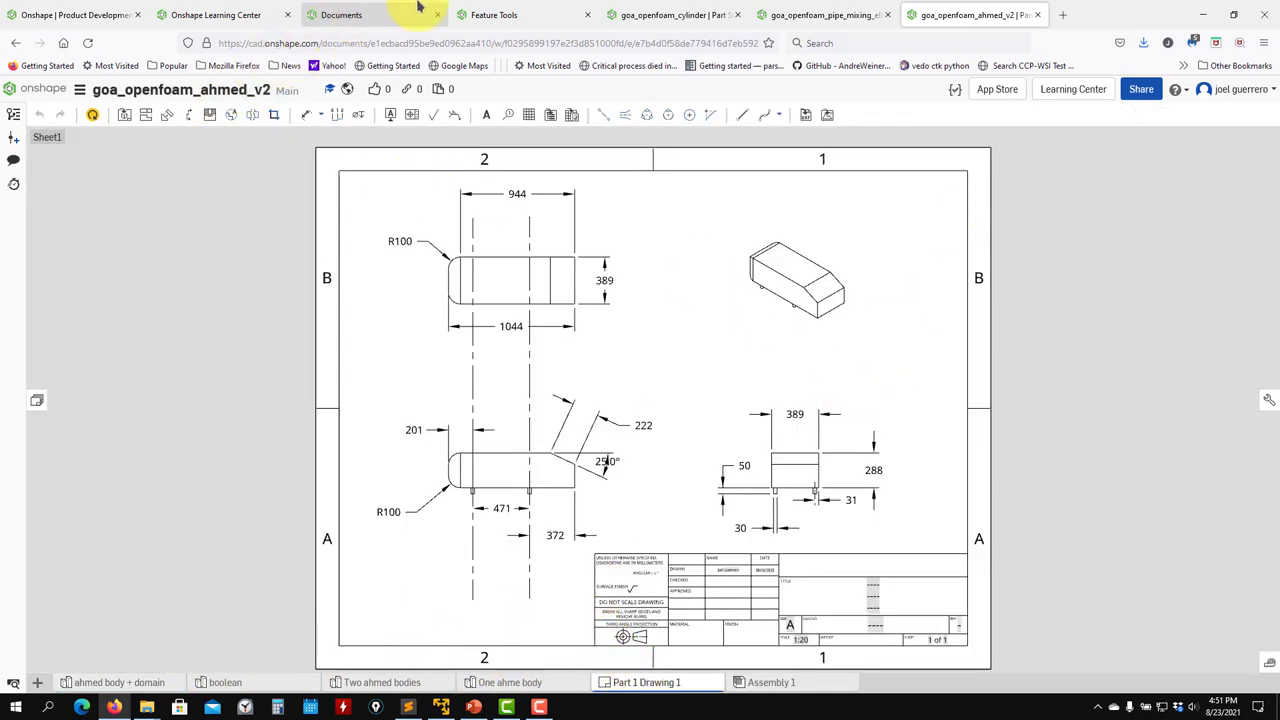
left_click(375, 12)
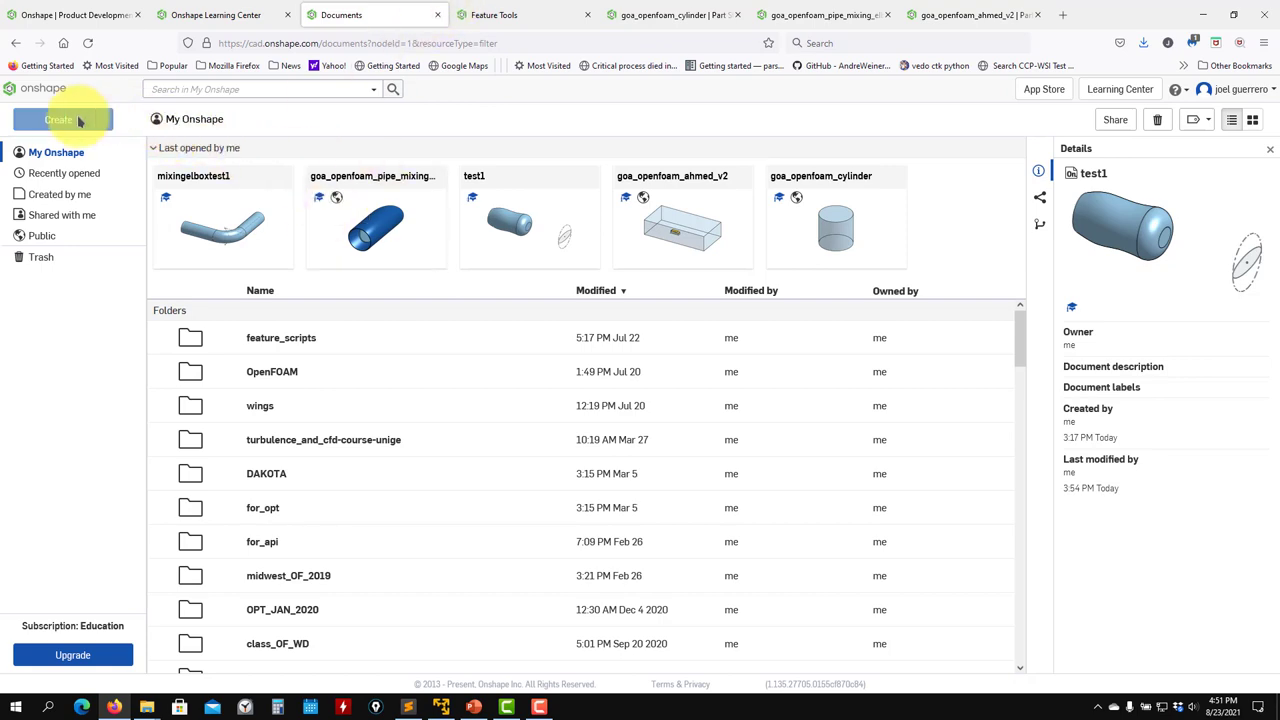
left_click(62, 120)
left_click(62, 146)
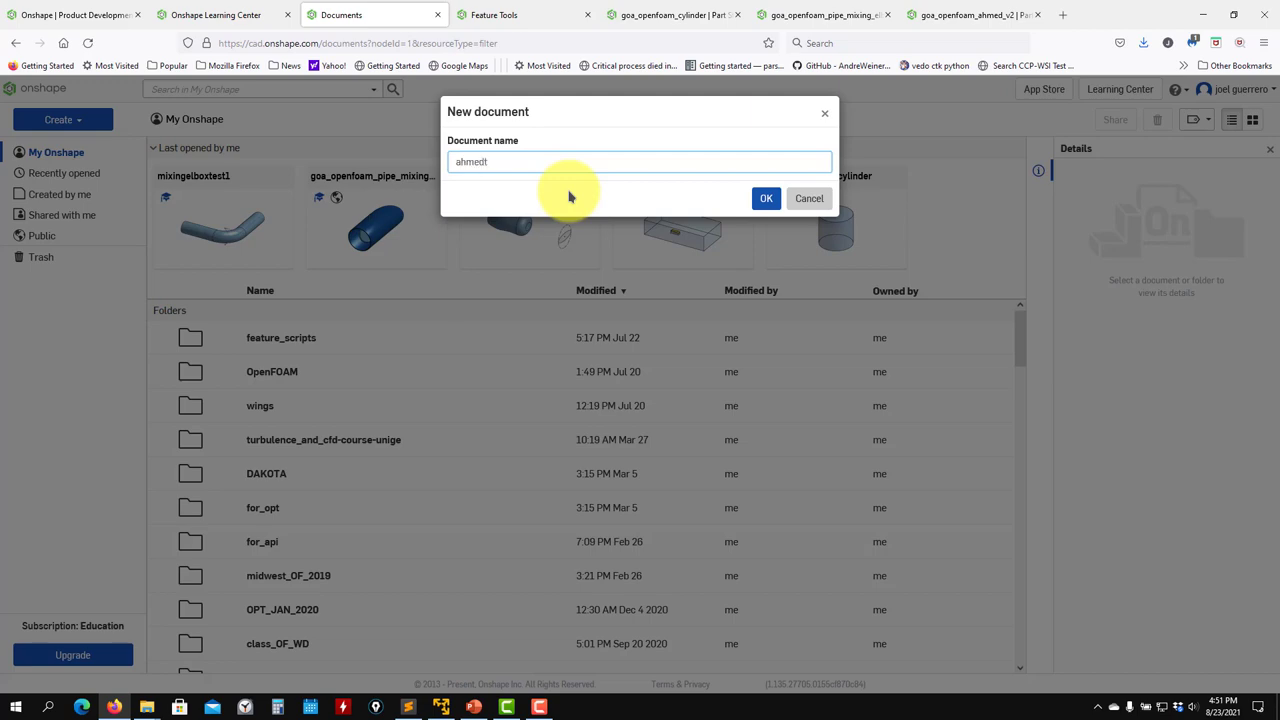
key("Return")
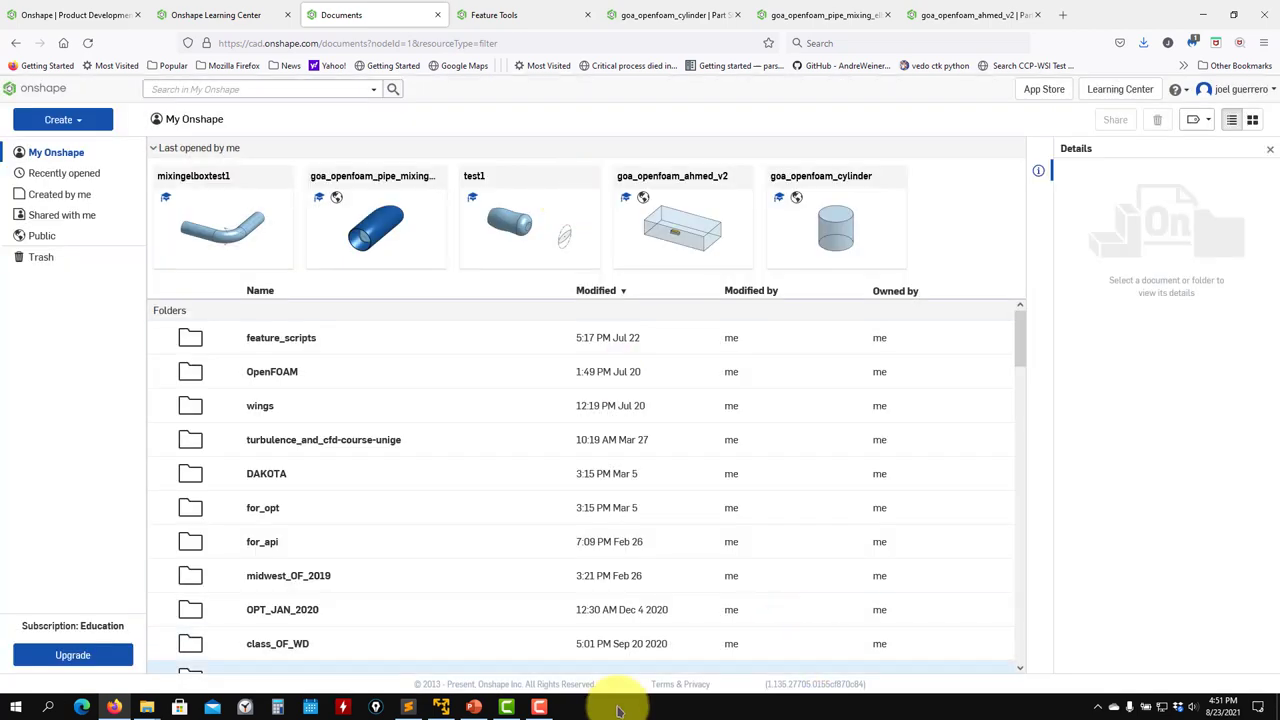
left_click(441, 706)
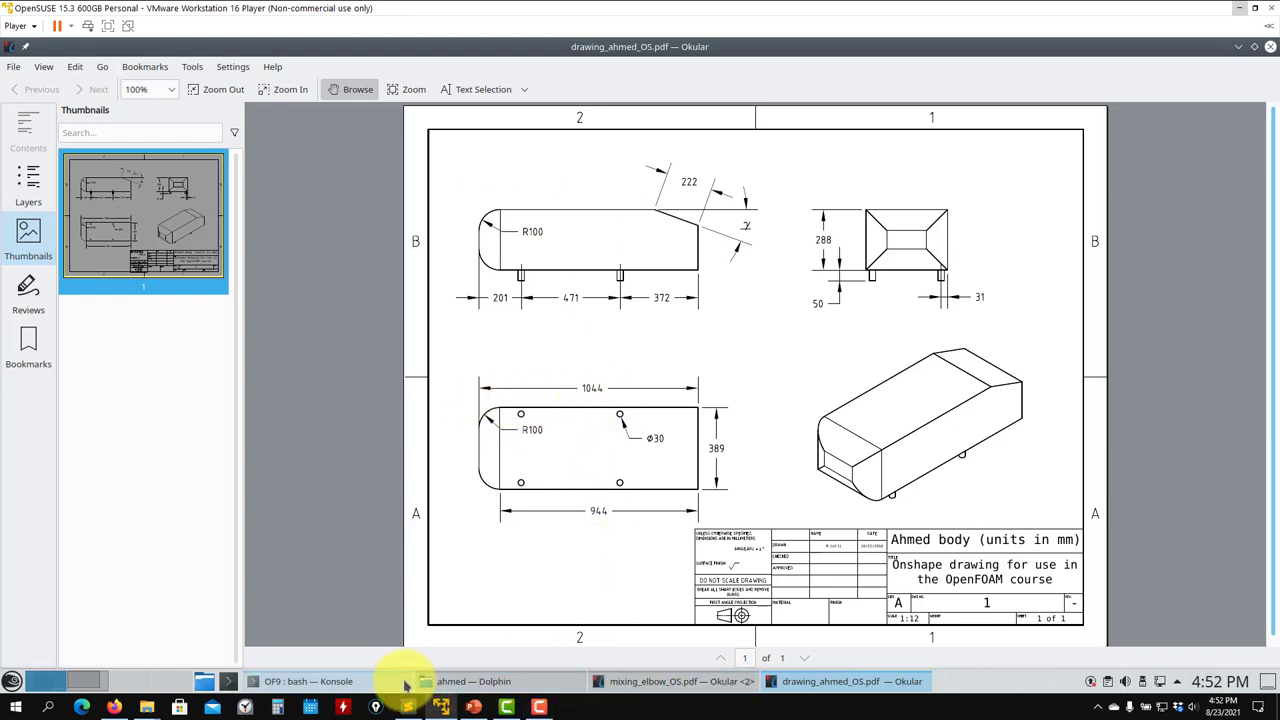
mouse_move(405, 684)
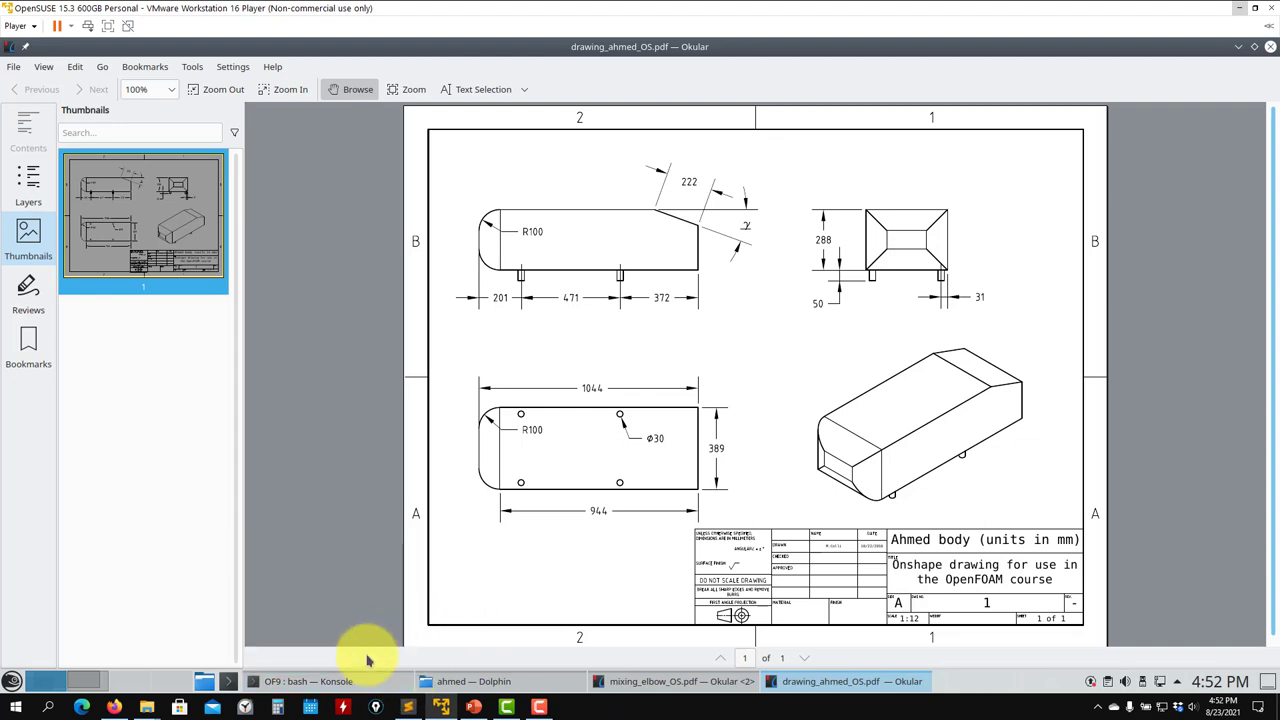
Step: Sketch a corner rectangle on the Front plane around the origin, roughly 0.138 by 0.045
left_click(114, 705)
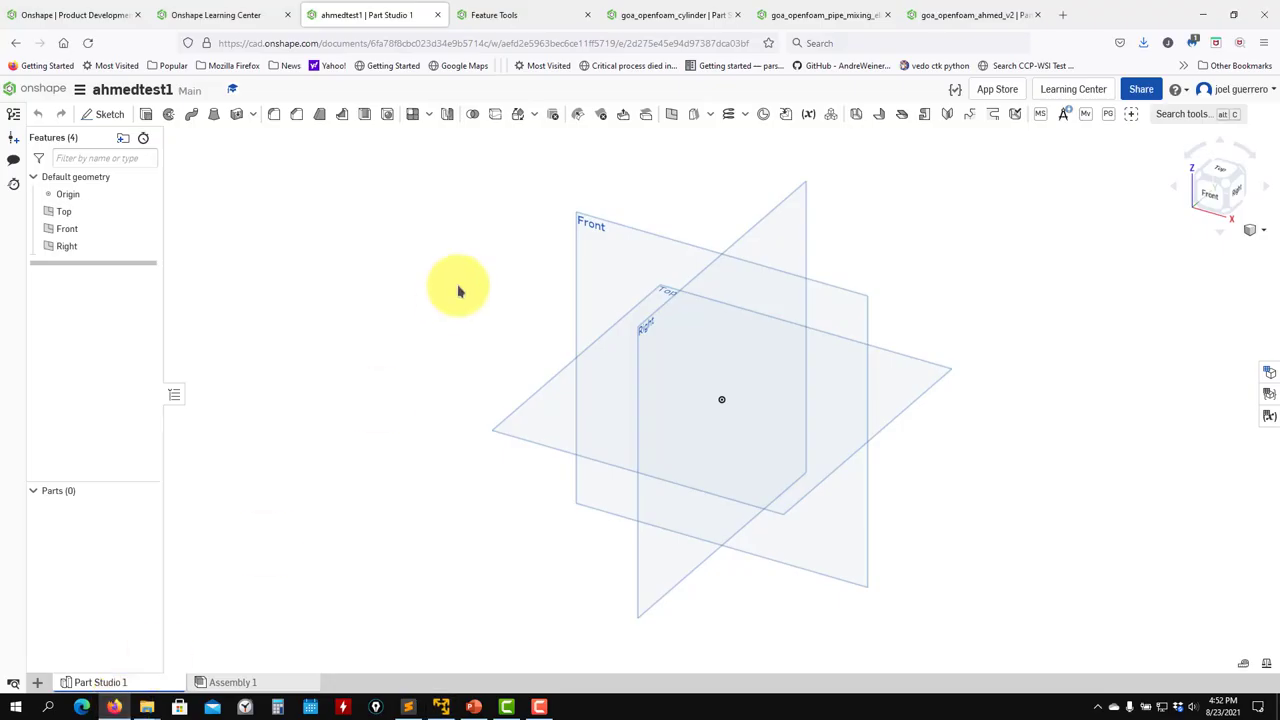
right_click_drag(808, 350, 834, 266)
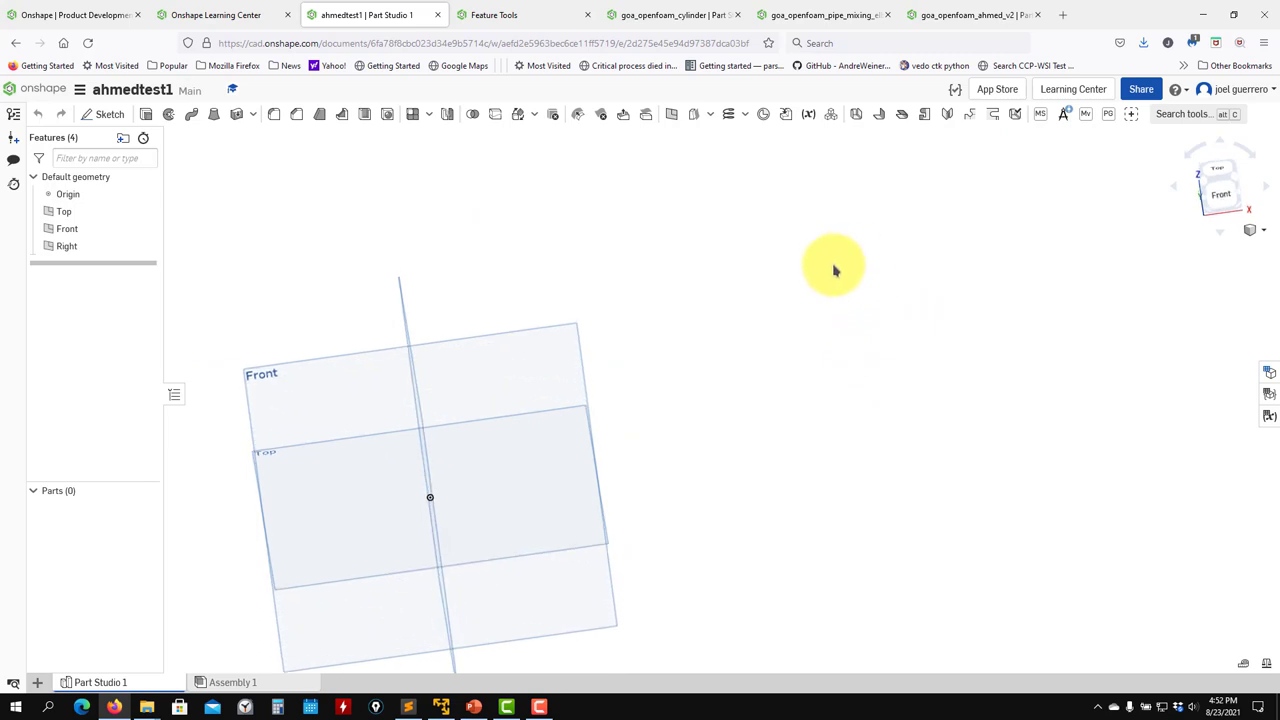
left_click(561, 338)
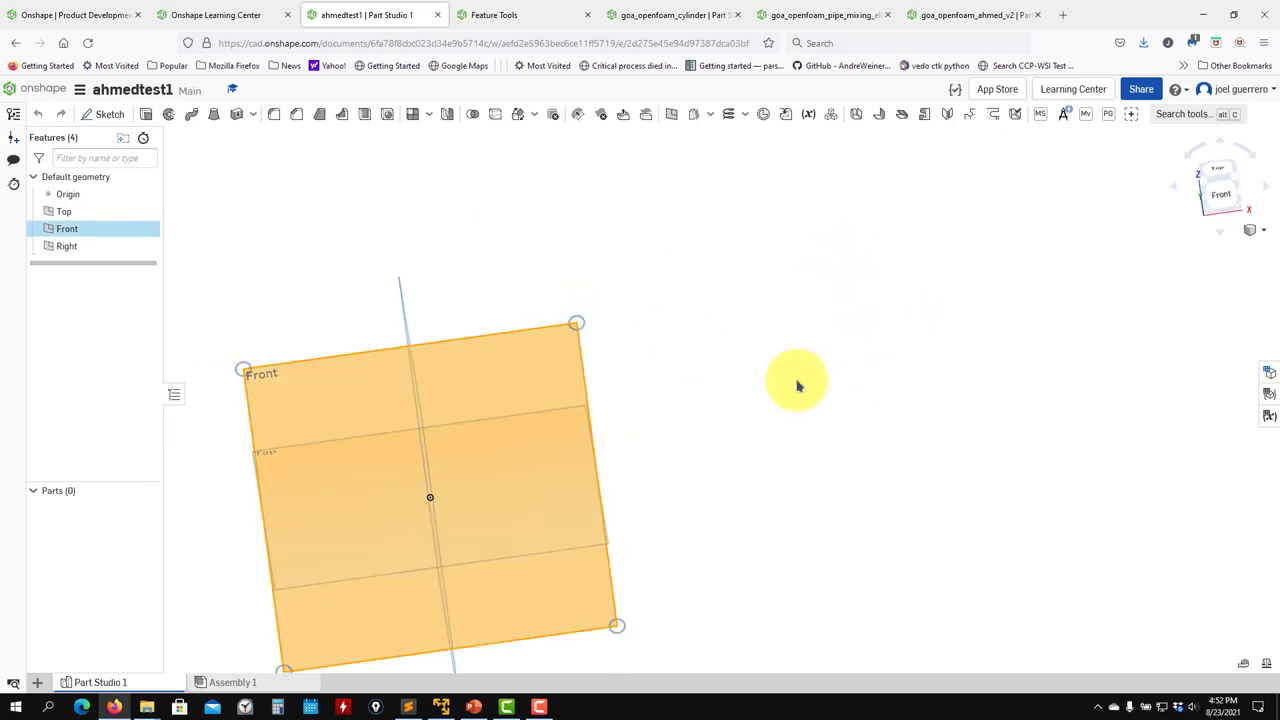
key("n")
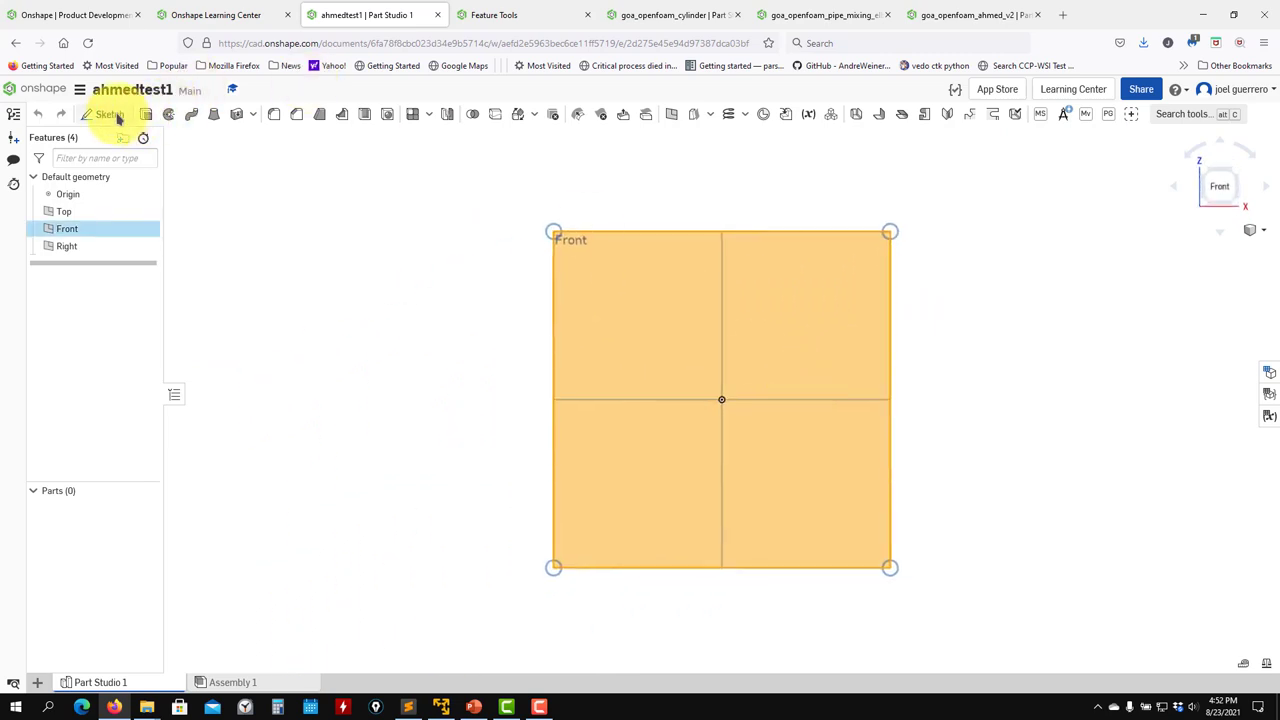
left_click(110, 114)
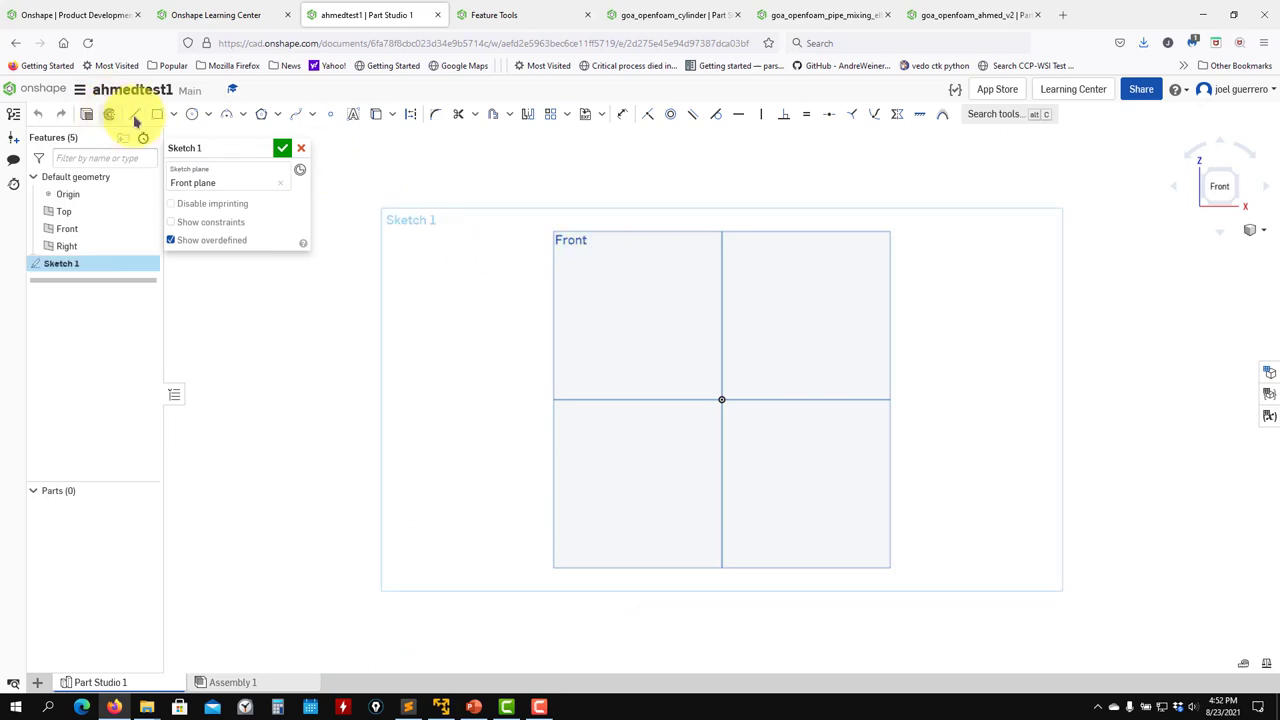
left_click(157, 114)
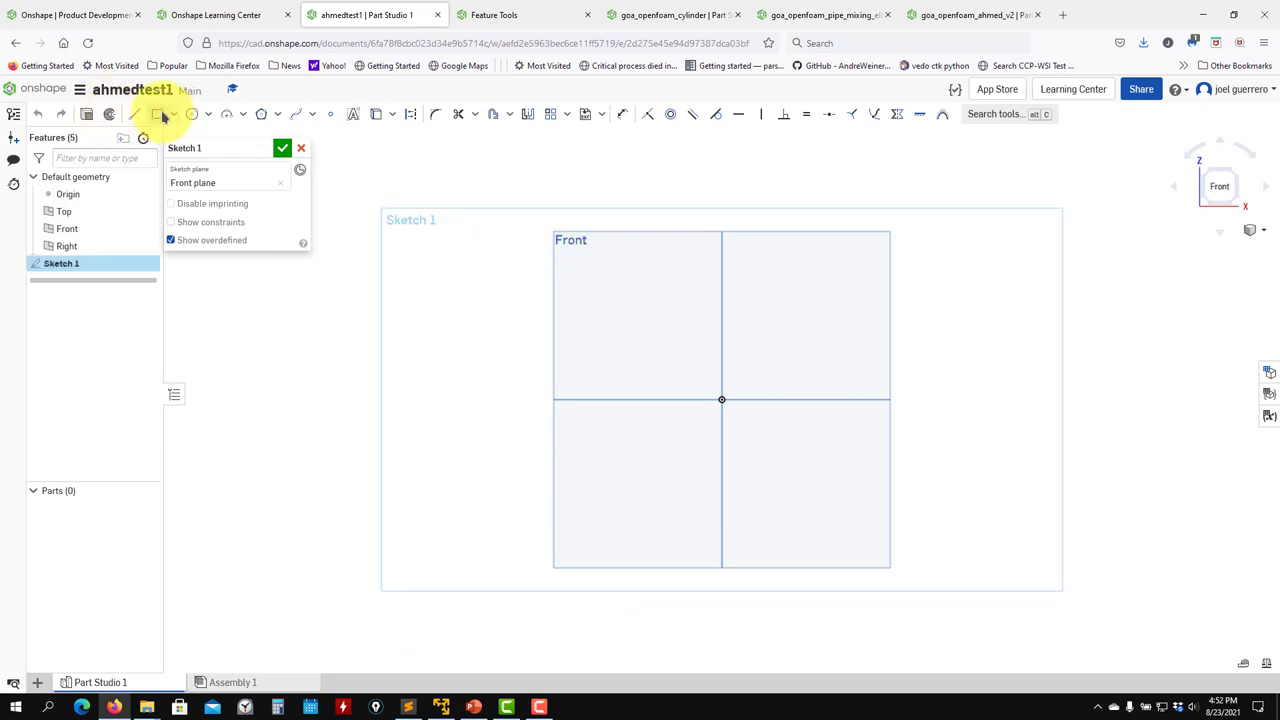
left_click(658, 357)
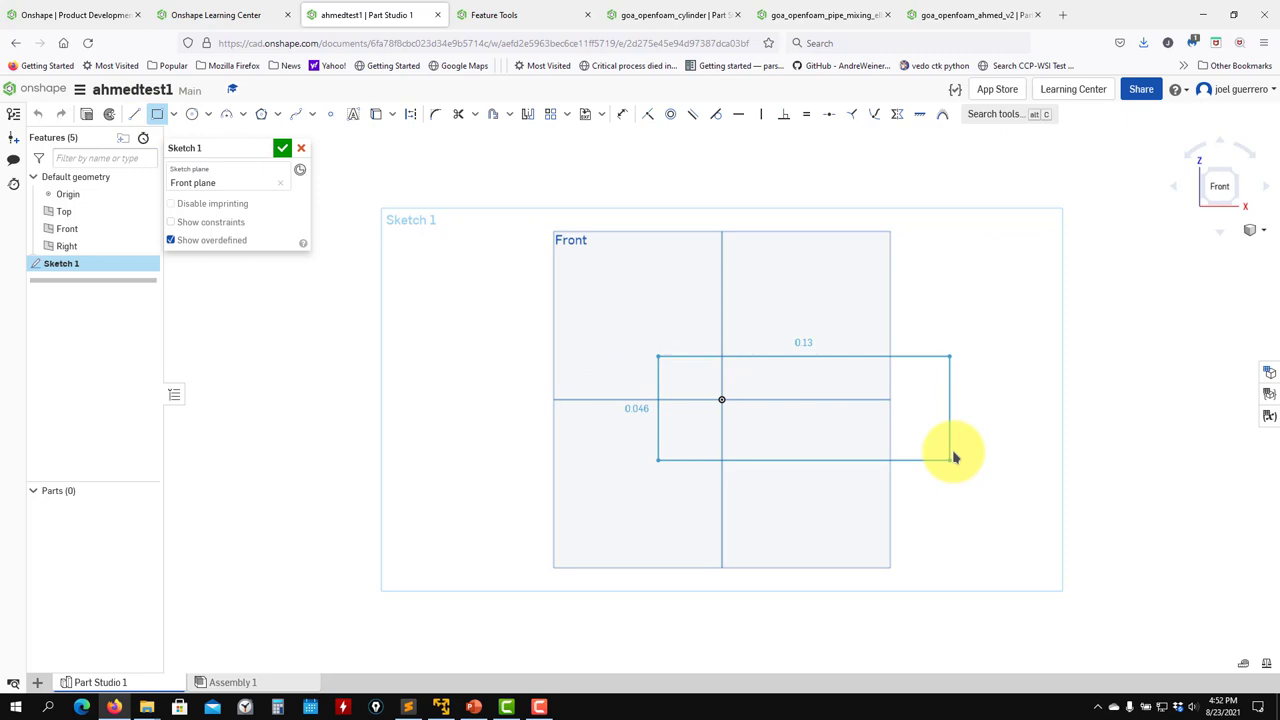
left_click(968, 460)
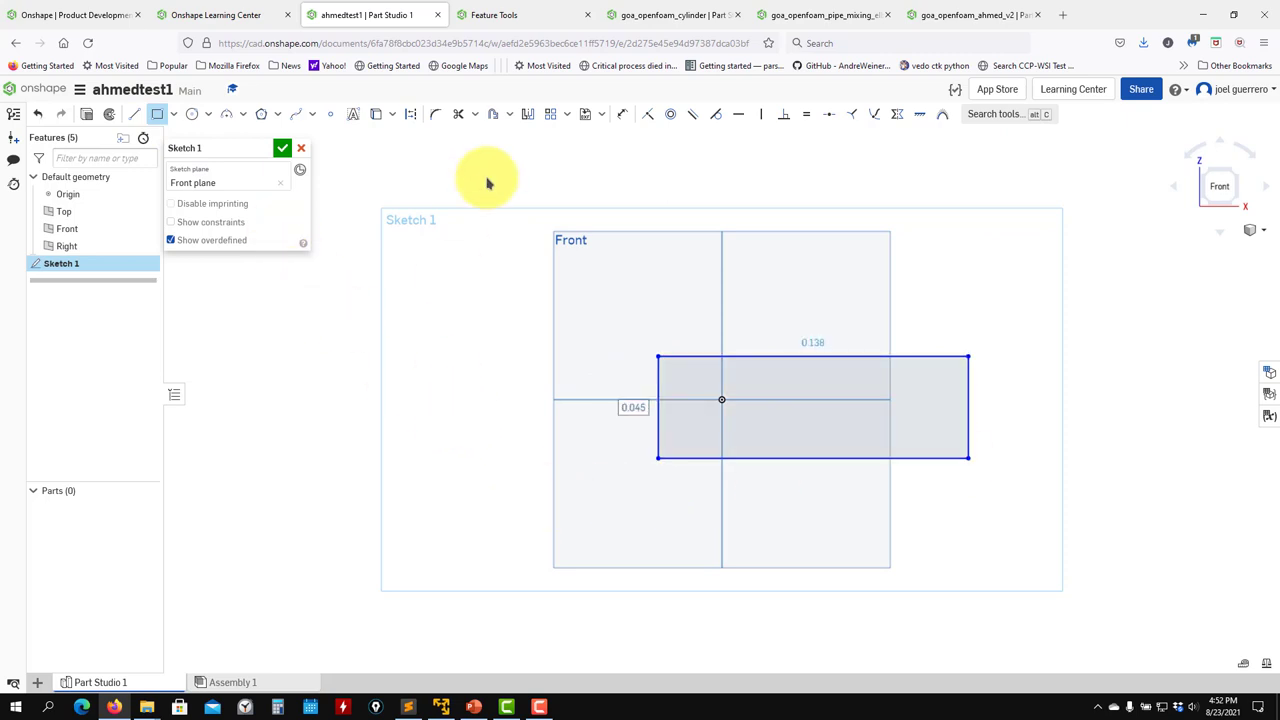
Step: Dimension the rectangle's top edge to 1.044 and fit the view
left_click(625, 116)
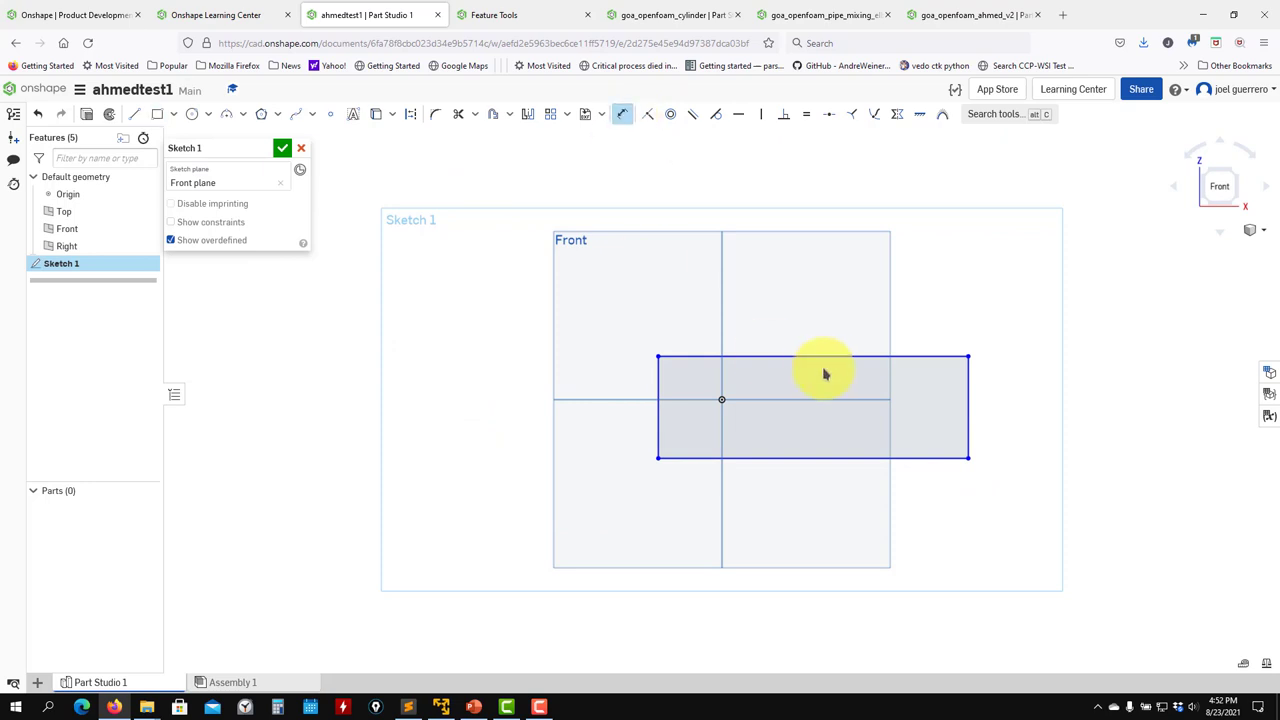
left_click(826, 358)
left_click(821, 310)
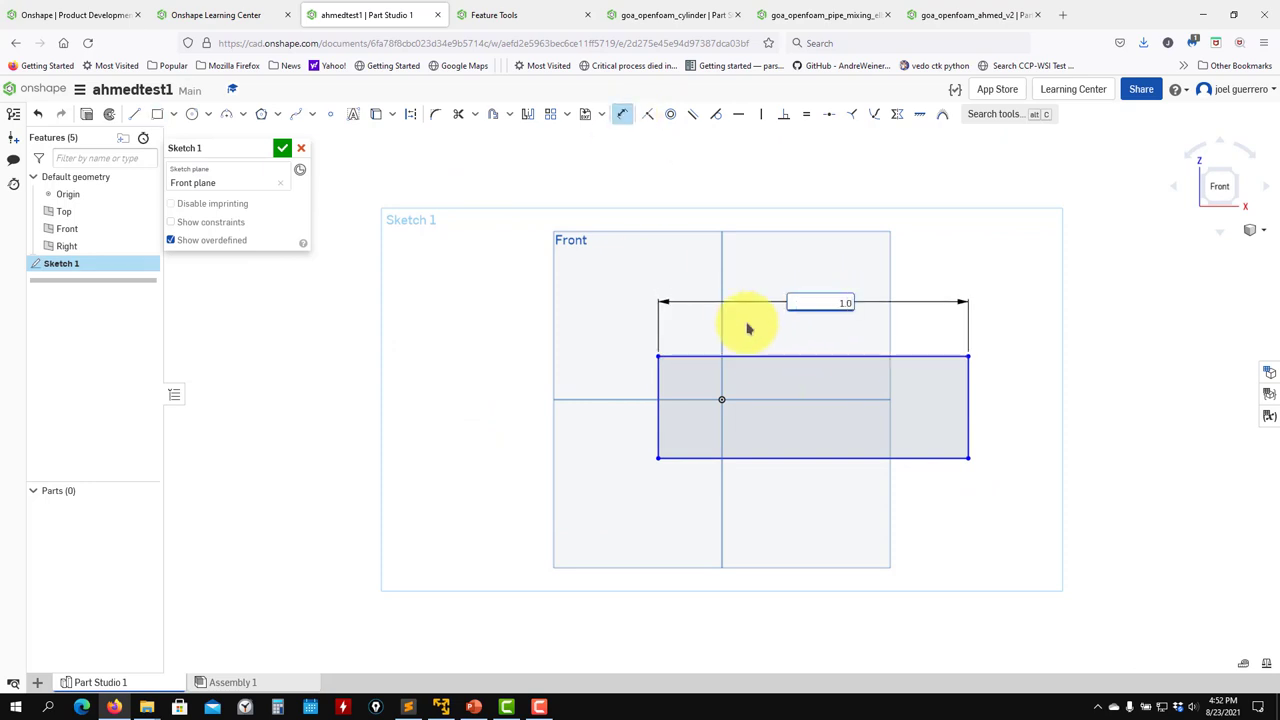
type("1.044")
key("Return")
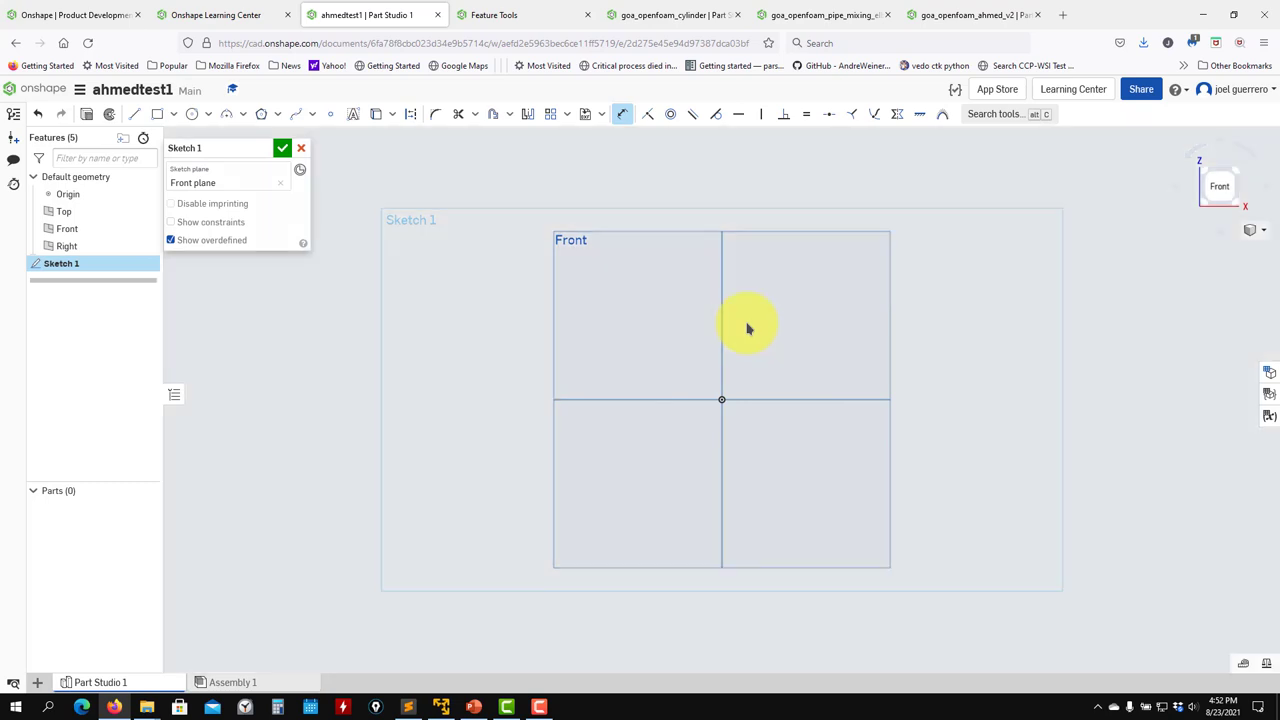
key("f")
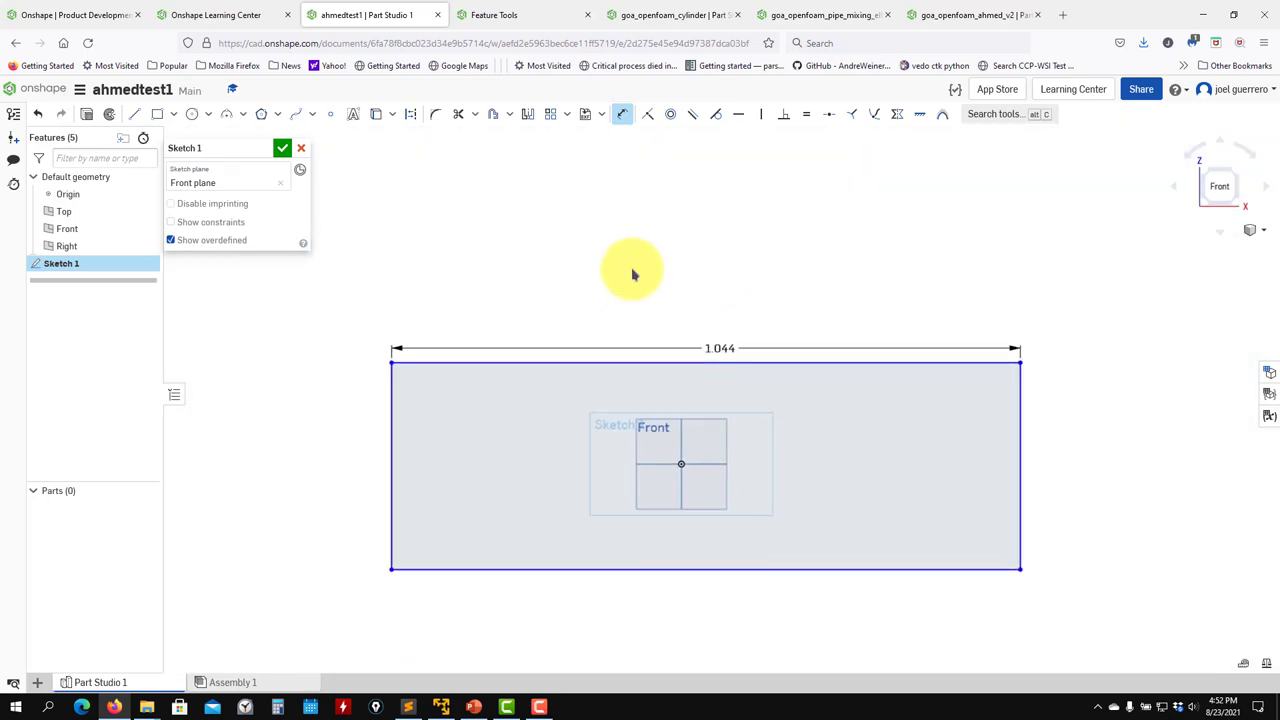
Step: Check the reference drawing, then set the rectangle height dimension to 0.389
left_click(441, 706)
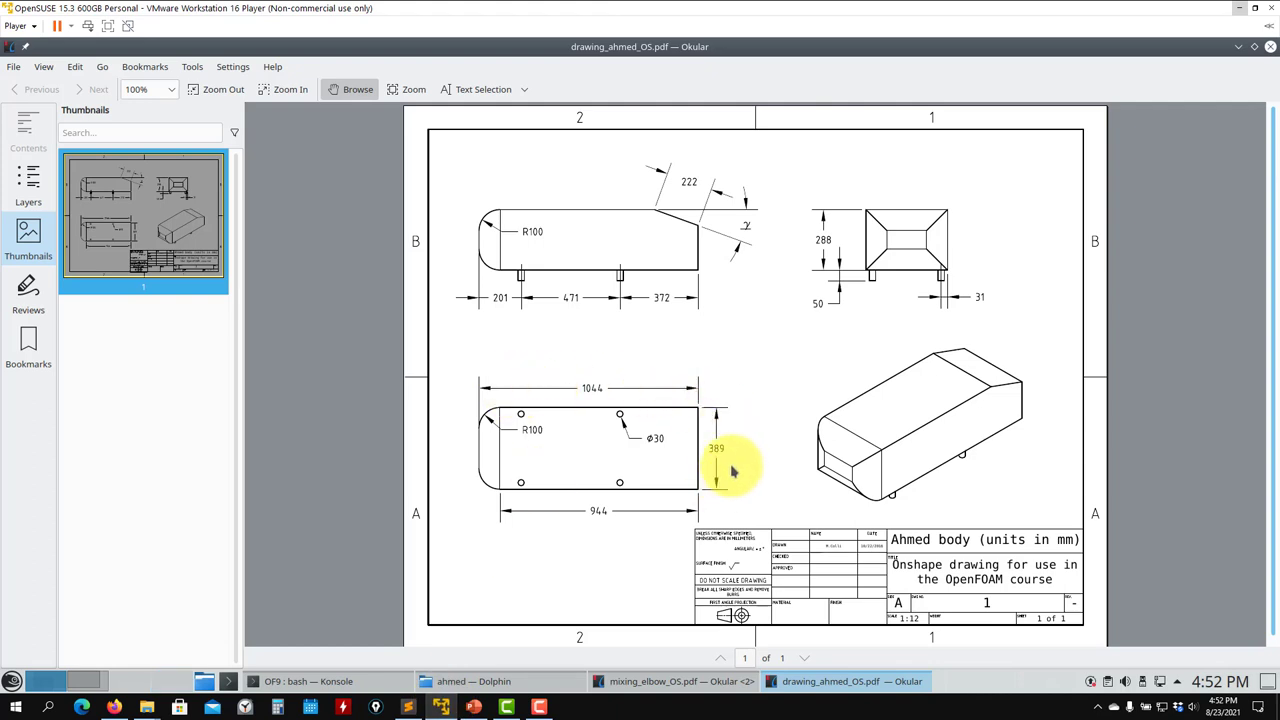
left_click(114, 706)
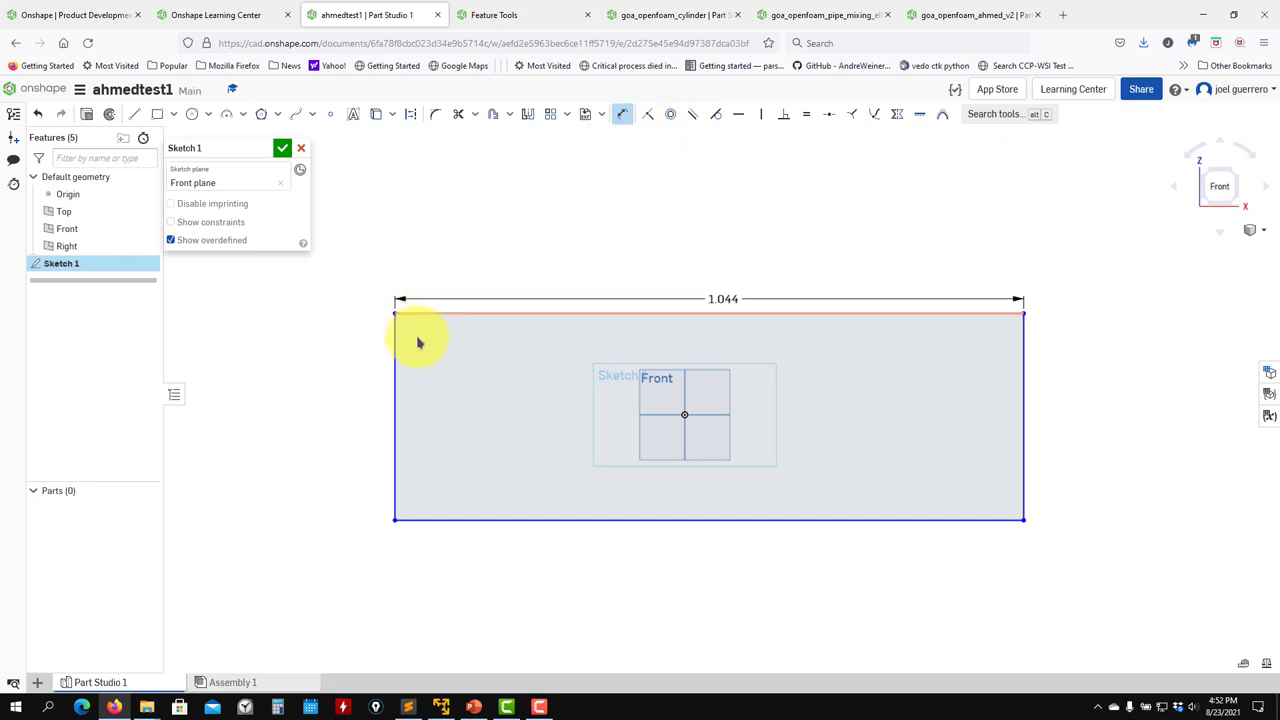
double_click(313, 426)
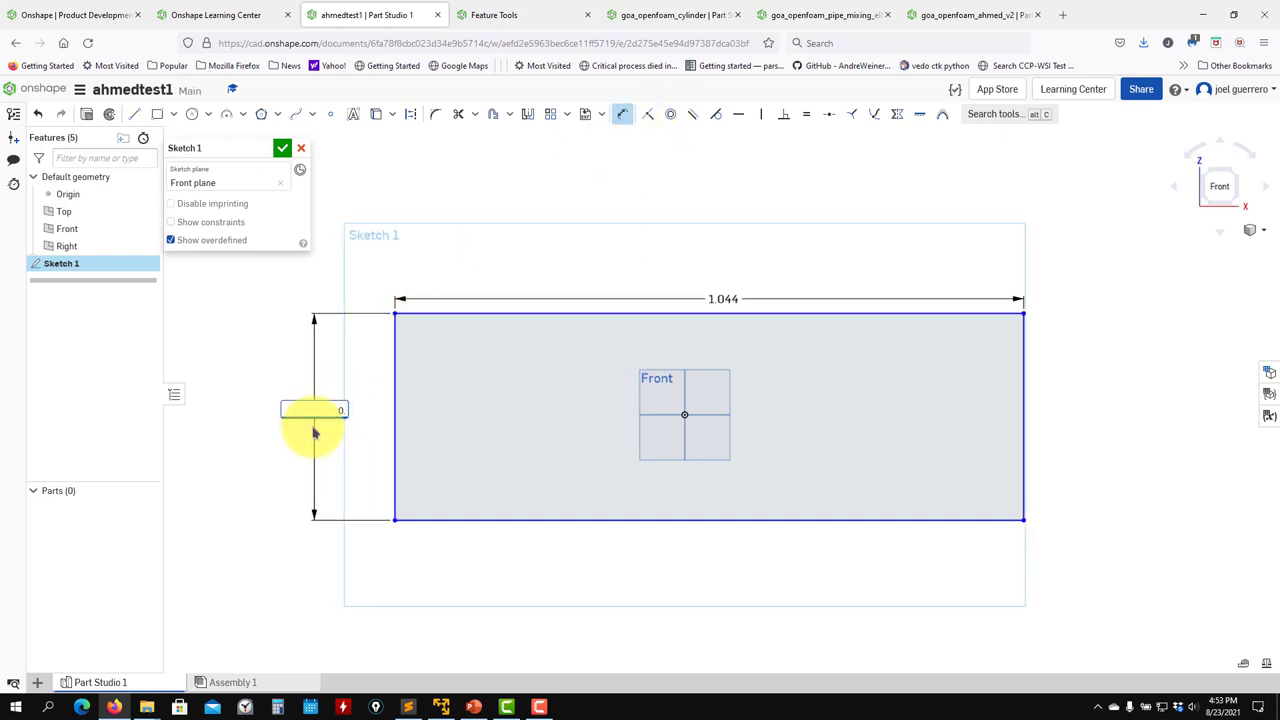
key("Return")
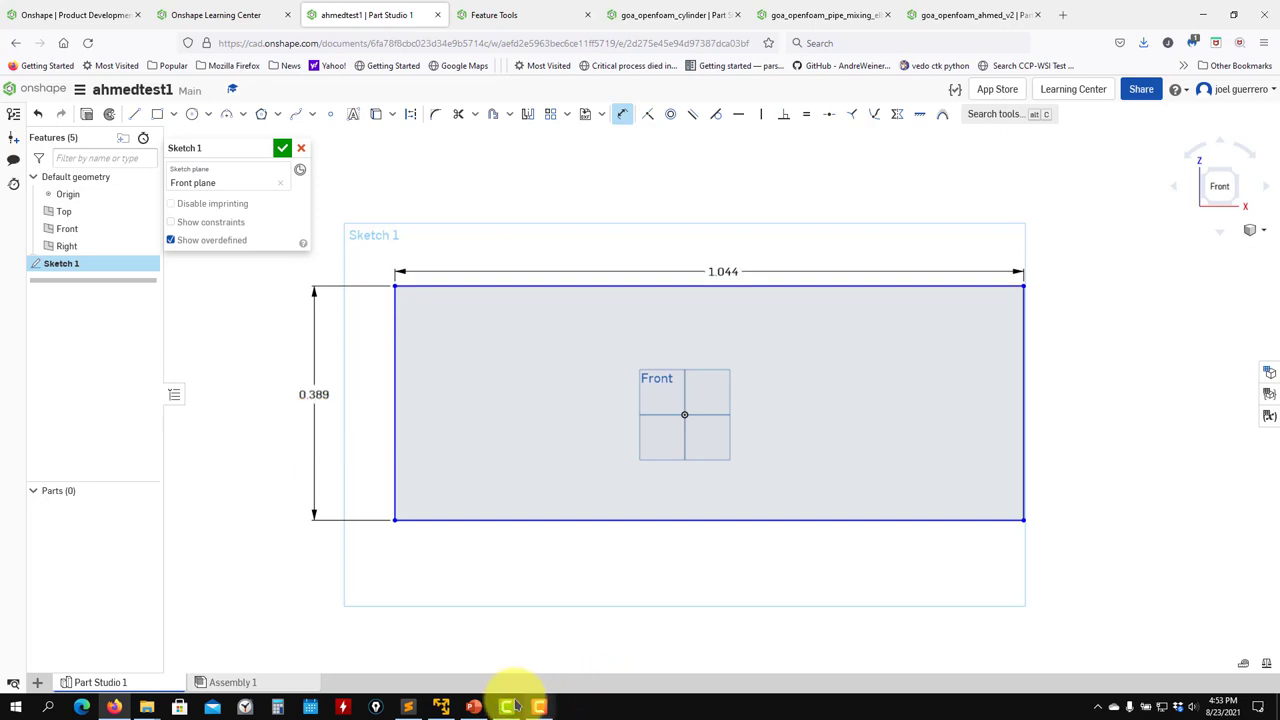
left_click(441, 707)
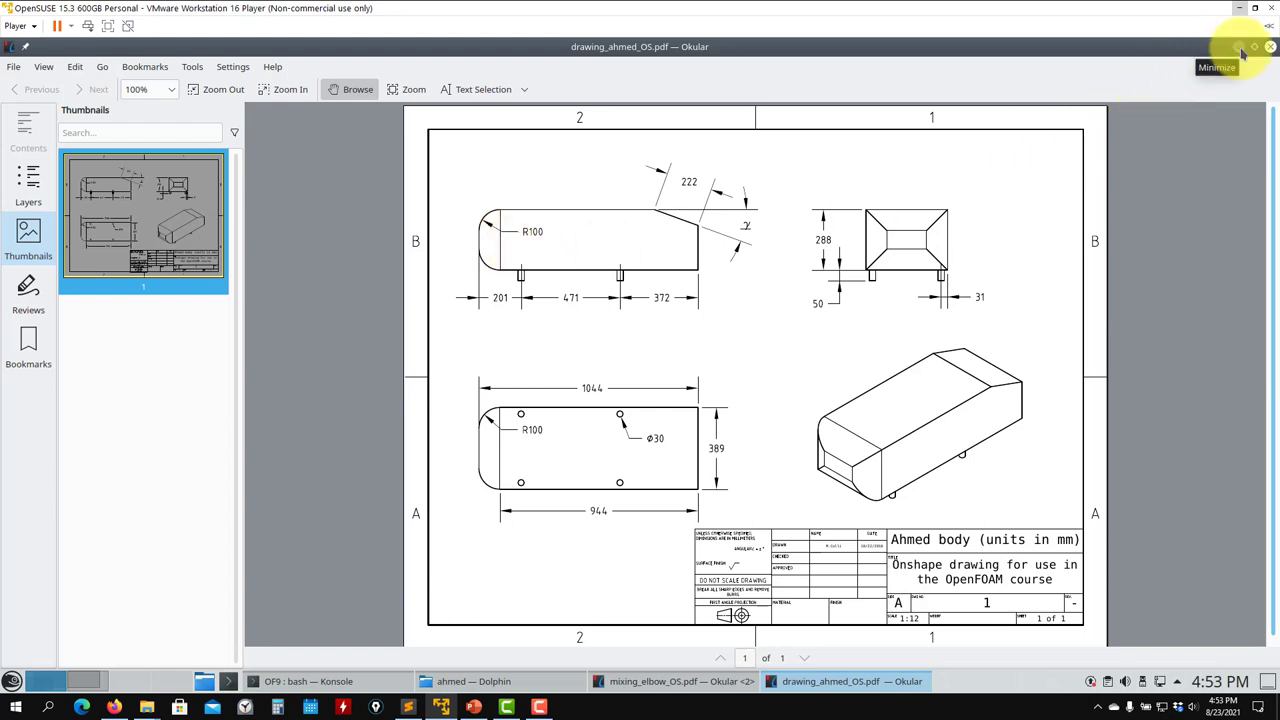
left_click(114, 707)
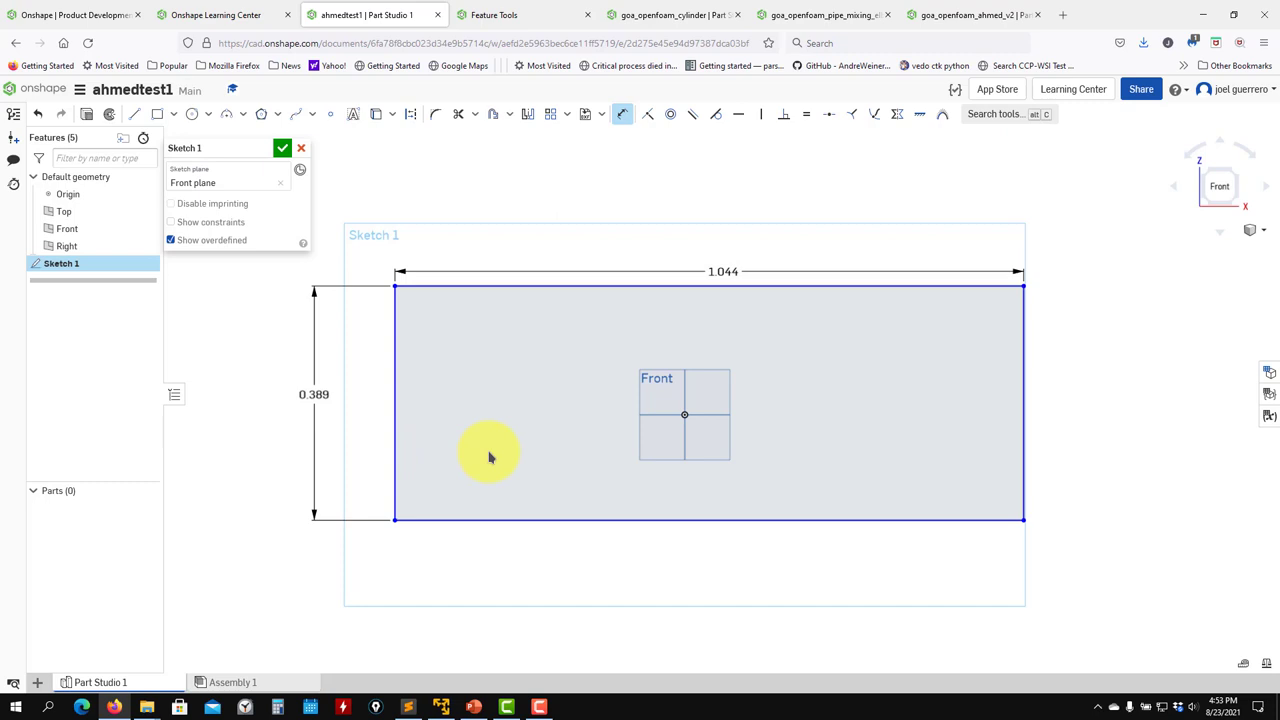
Step: Zoom to fit, finish Sketch 1, and orbit to view the rectangle in 3D
left_click(650, 116)
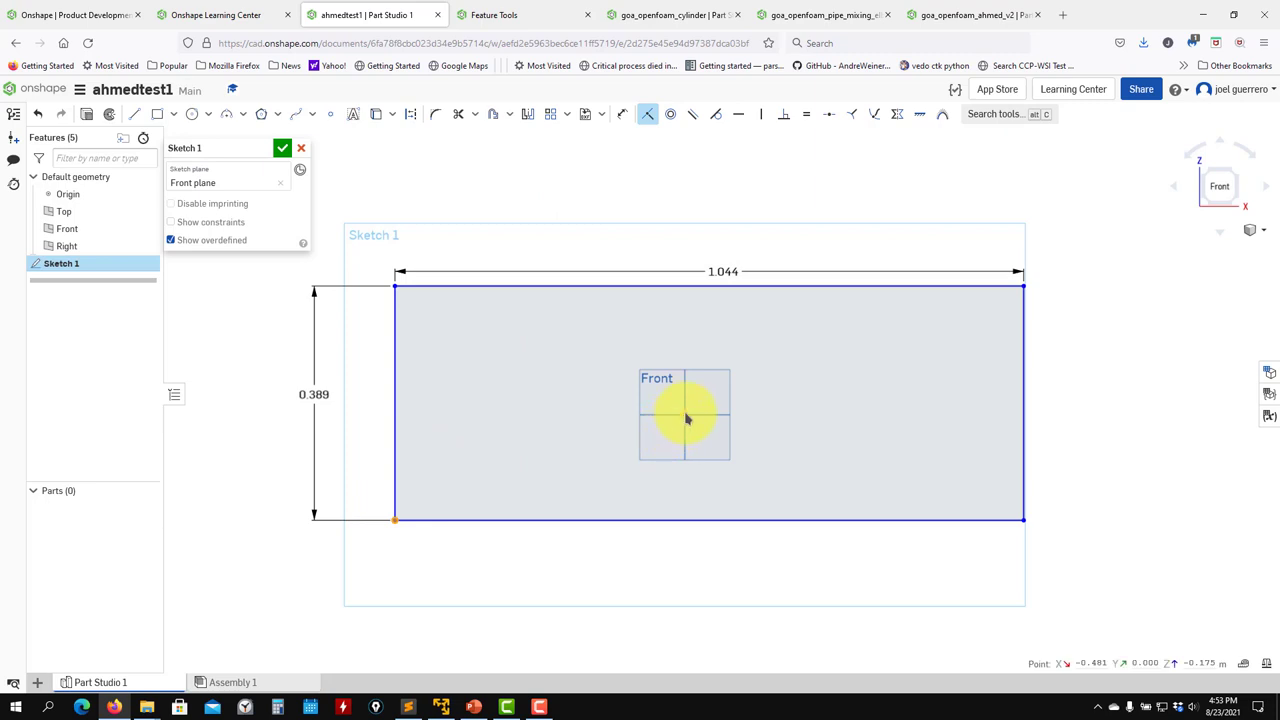
key("f")
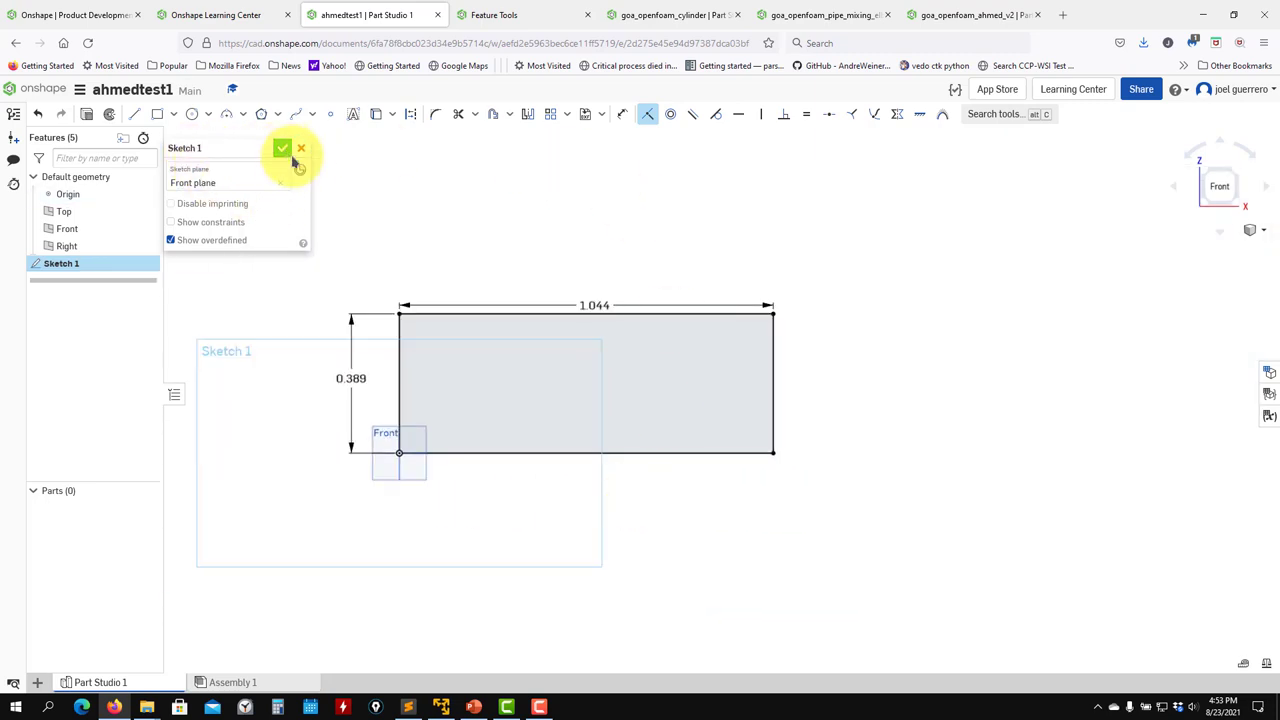
left_click(283, 148)
mouse_move(717, 230)
right_mouse_down()
mouse_move(686, 334)
mouse_move(700, 377)
mouse_move(706, 317)
mouse_move(717, 427)
right_mouse_up()
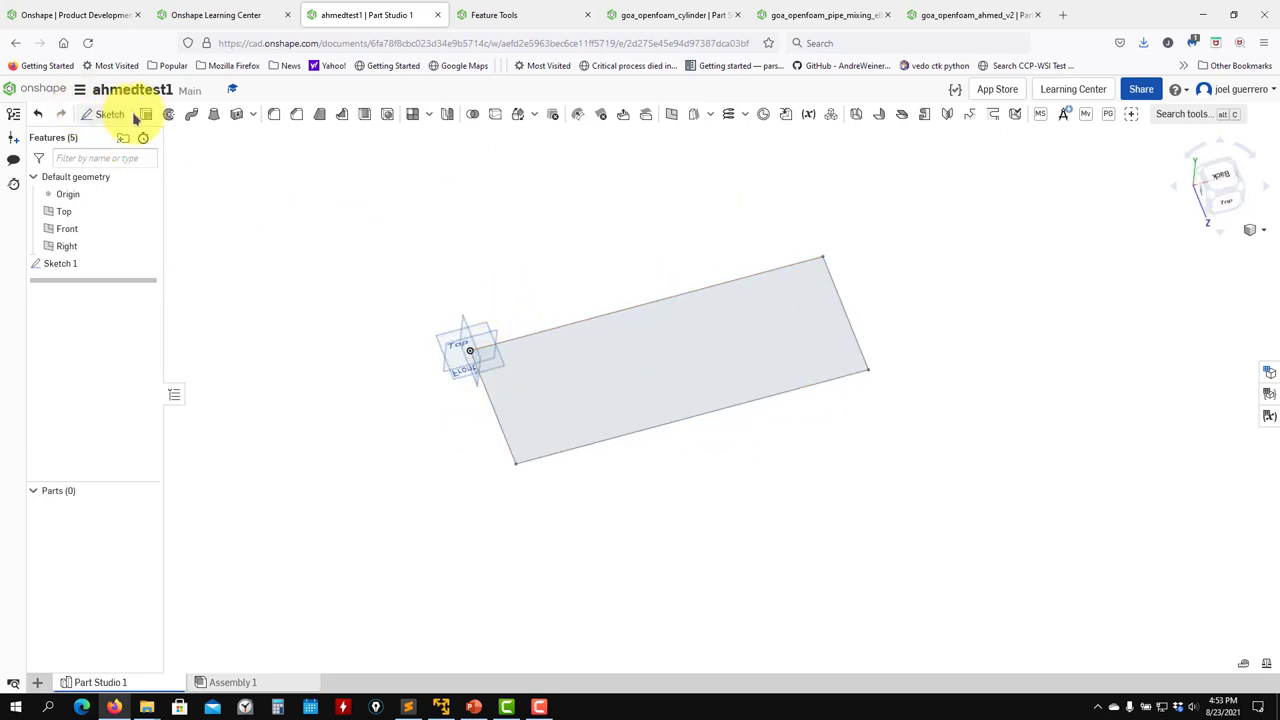
Step: Extrude Sketch 1 to a depth of 0.288 m after checking the reference drawing
key("shift+e")
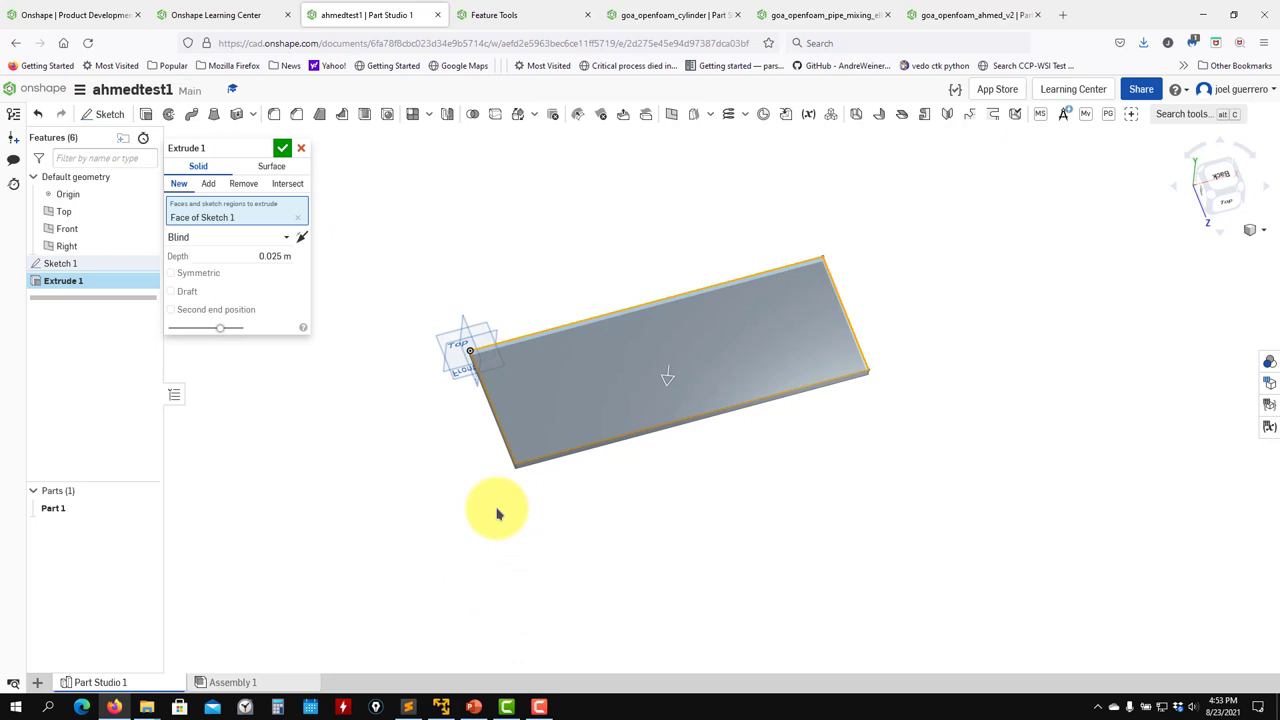
left_click(443, 707)
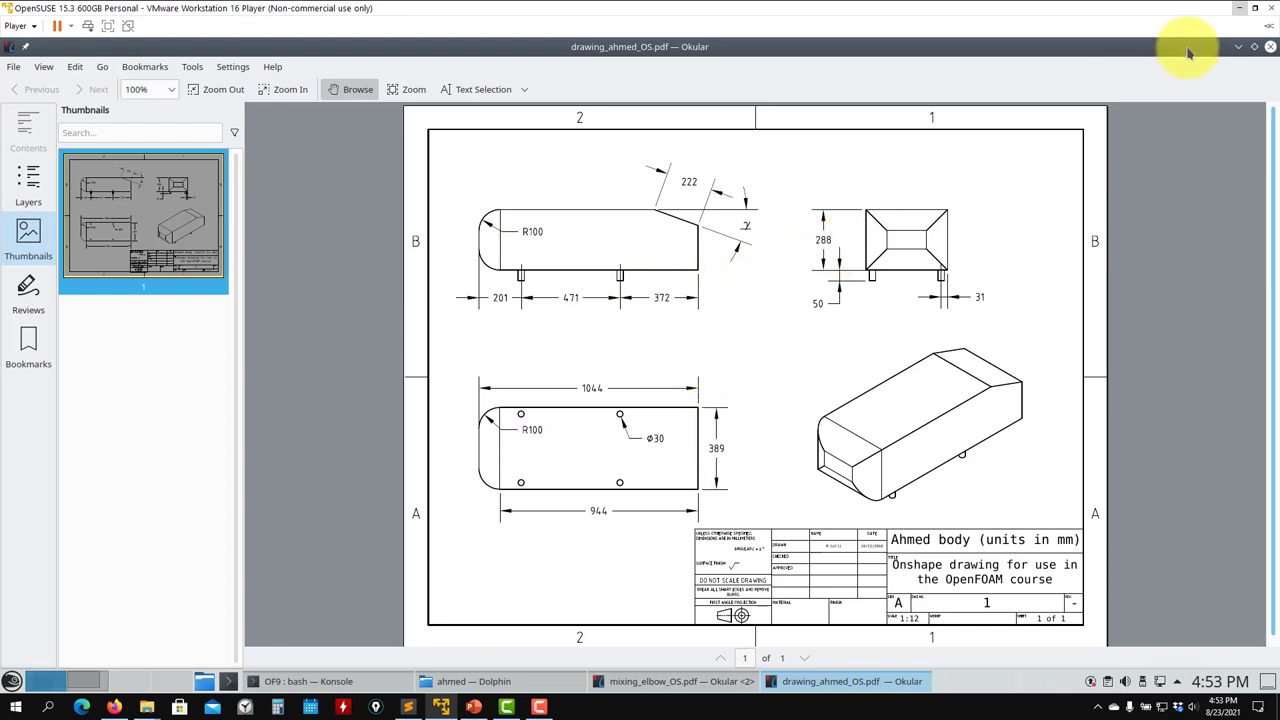
left_click(1241, 10)
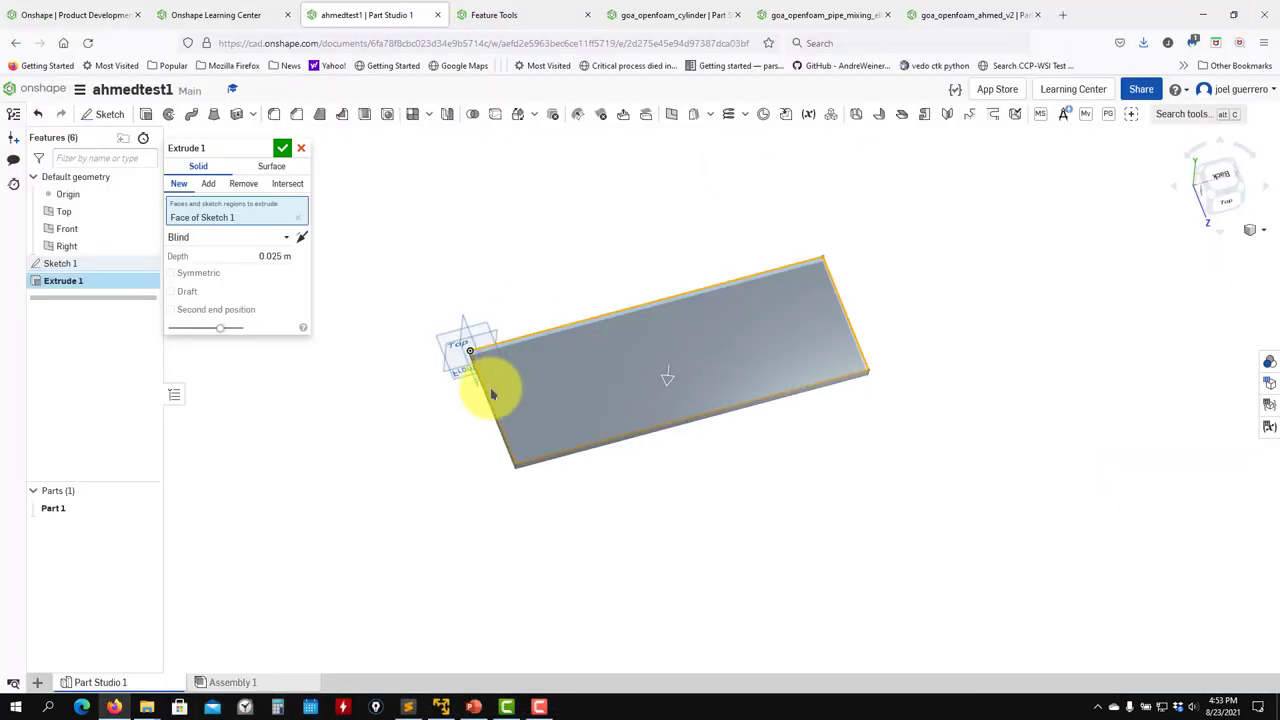
mouse_move(608, 420)
right_mouse_down()
mouse_move(583, 410)
mouse_move(586, 429)
right_mouse_up()
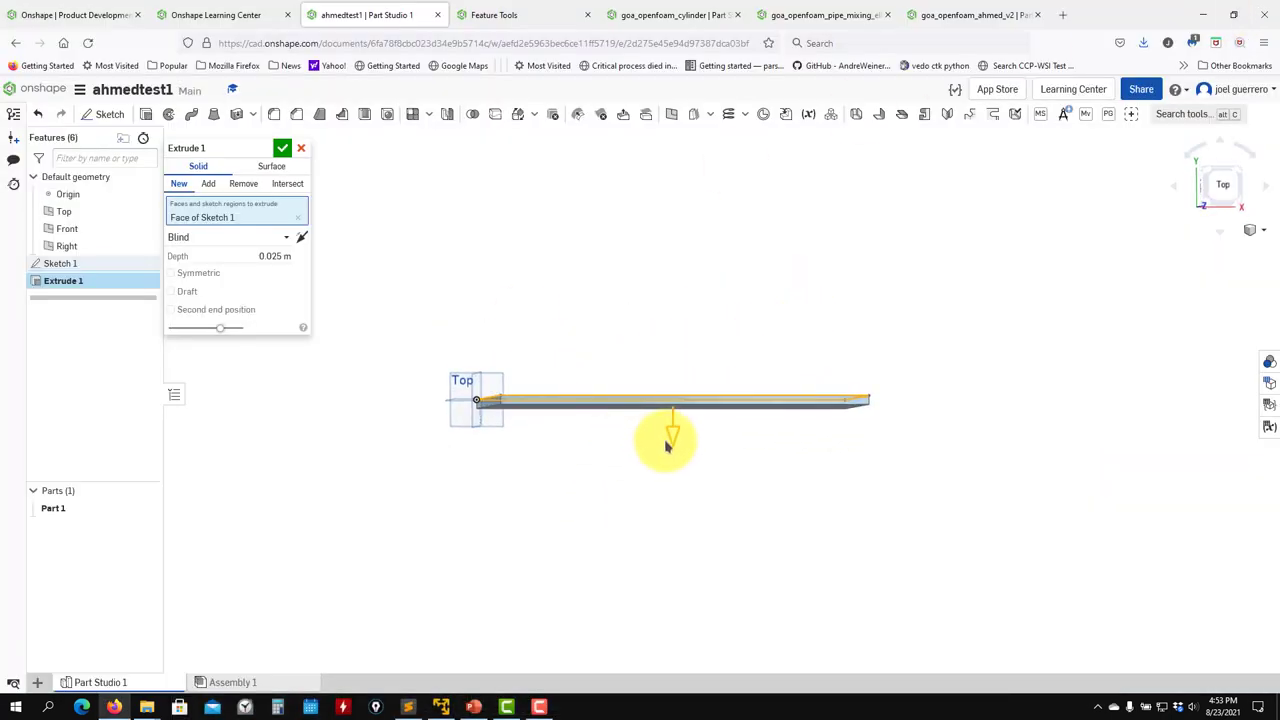
left_click_drag(669, 440, 672, 380)
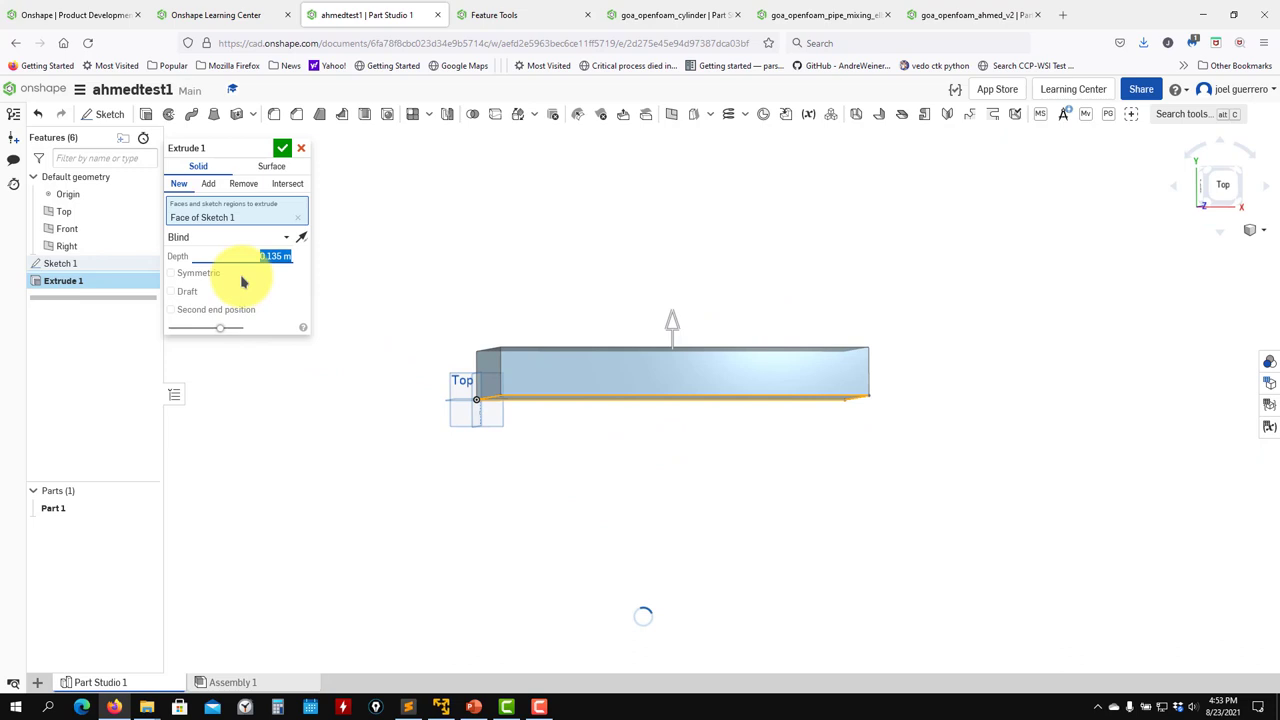
type("0.288")
key("Return")
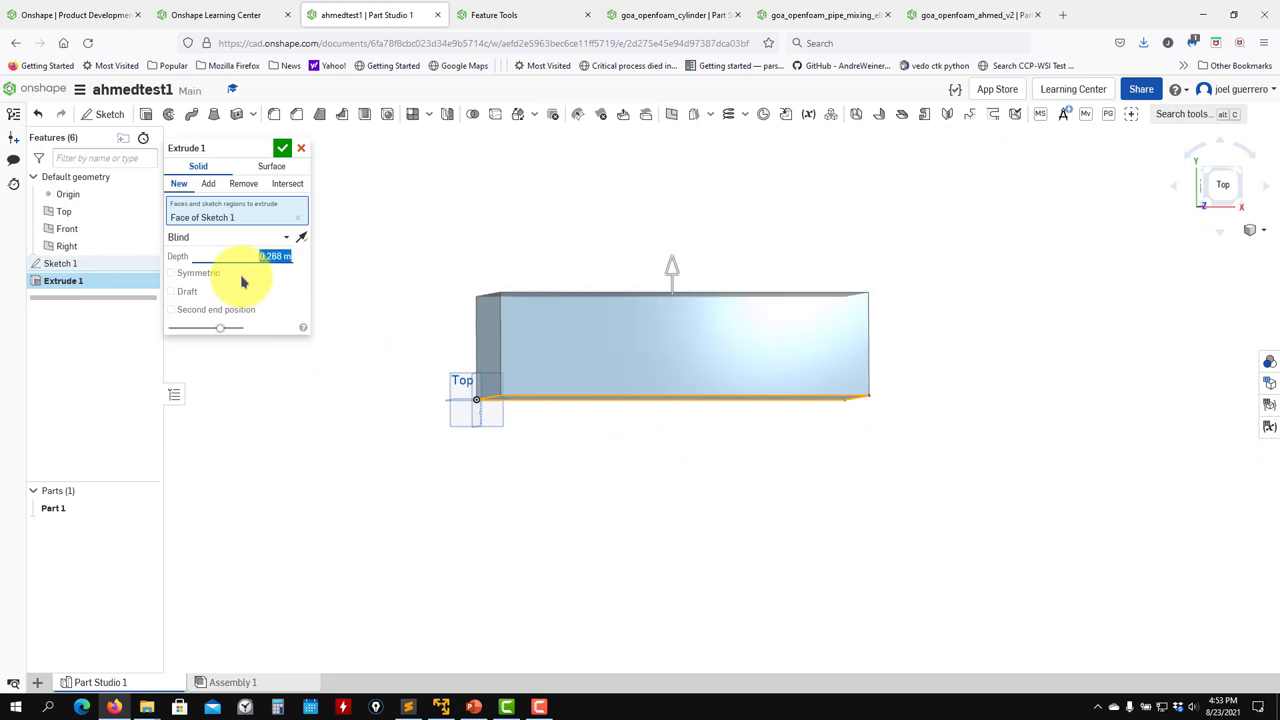
left_click(284, 150)
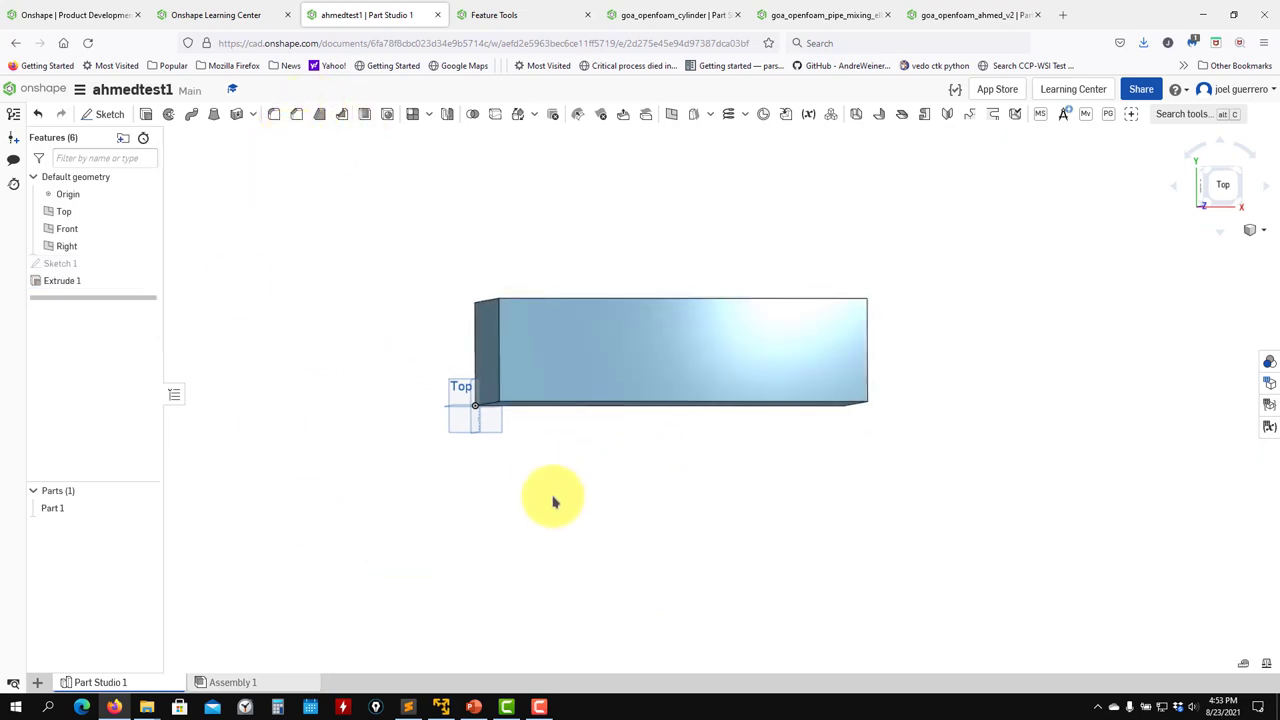
right_click_drag(551, 500, 569, 514)
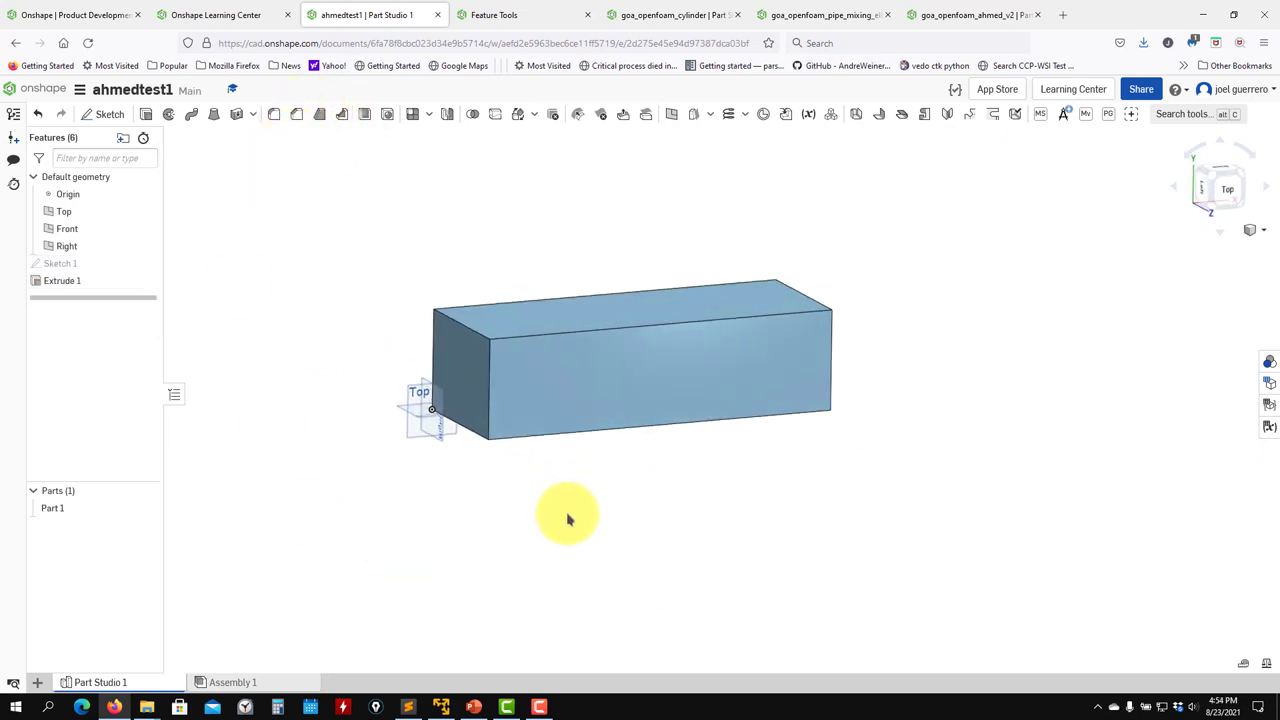
Step: Switch to Okular to read the stilt spacings of 201, 471 and 372 on the drawing
left_click(441, 706)
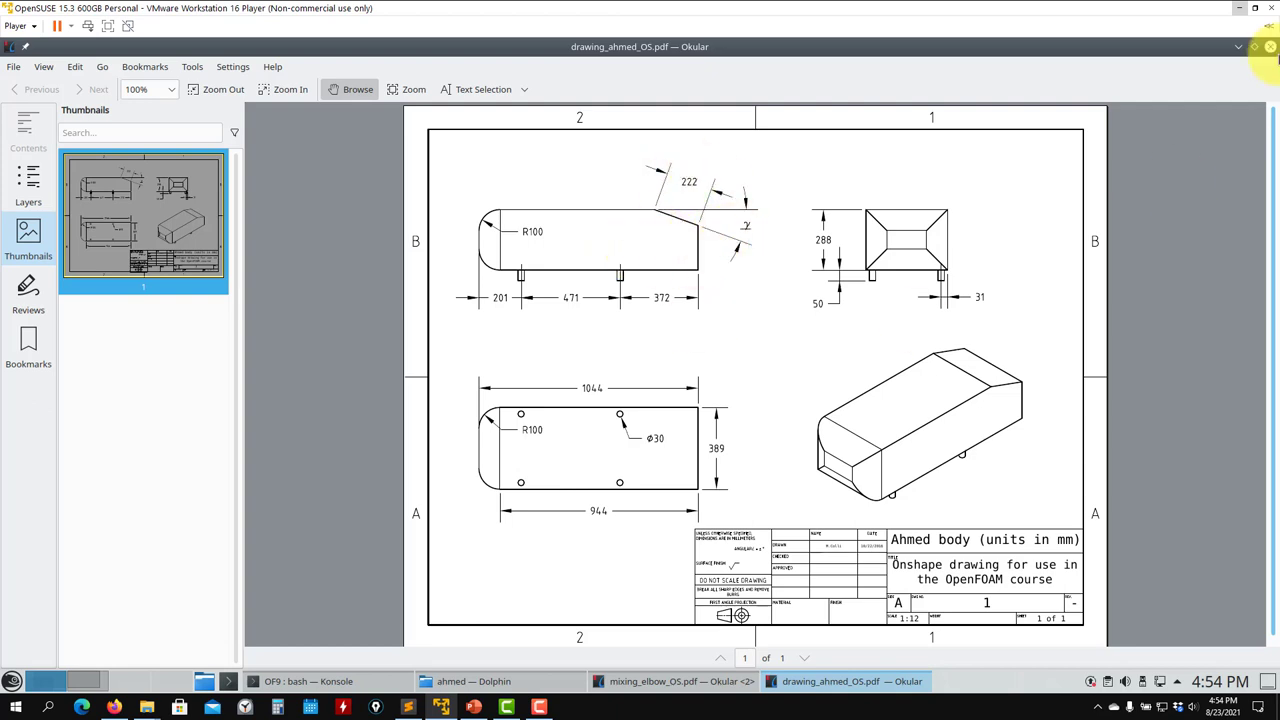
Step: Start a sketch on the box's front face and draw a slanted line across its top-right corner
left_click(114, 707)
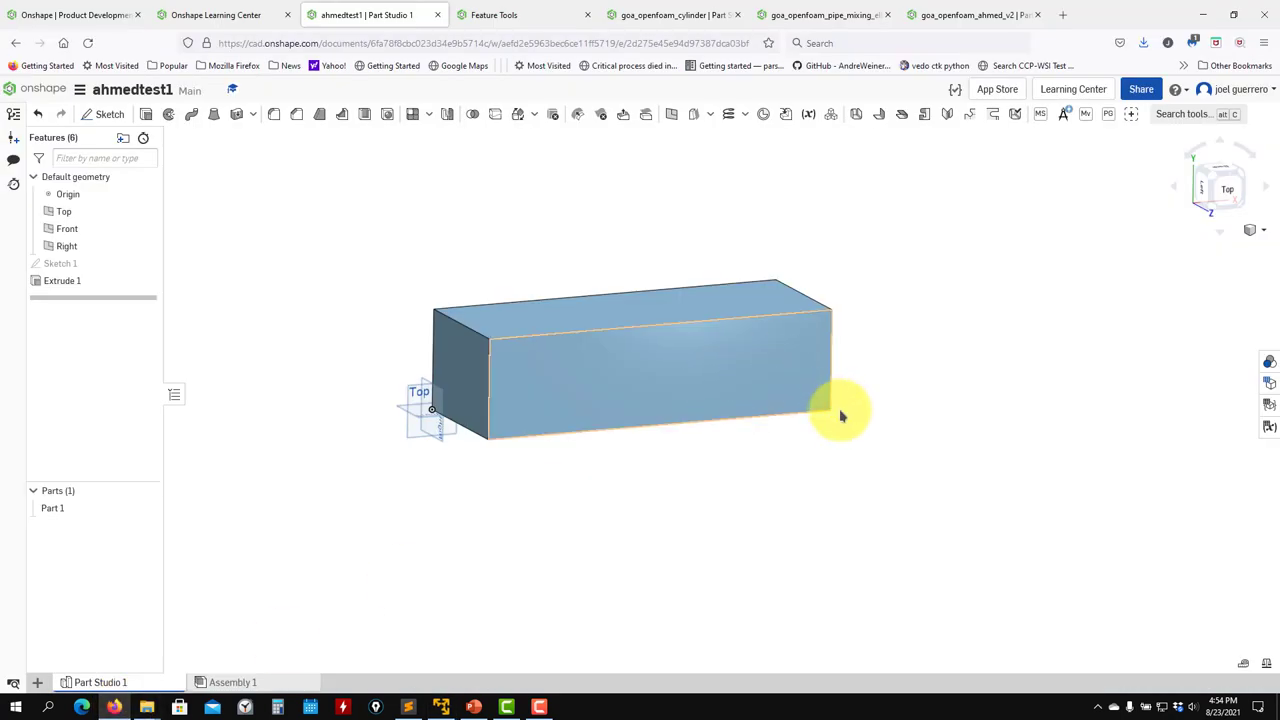
left_click(766, 357)
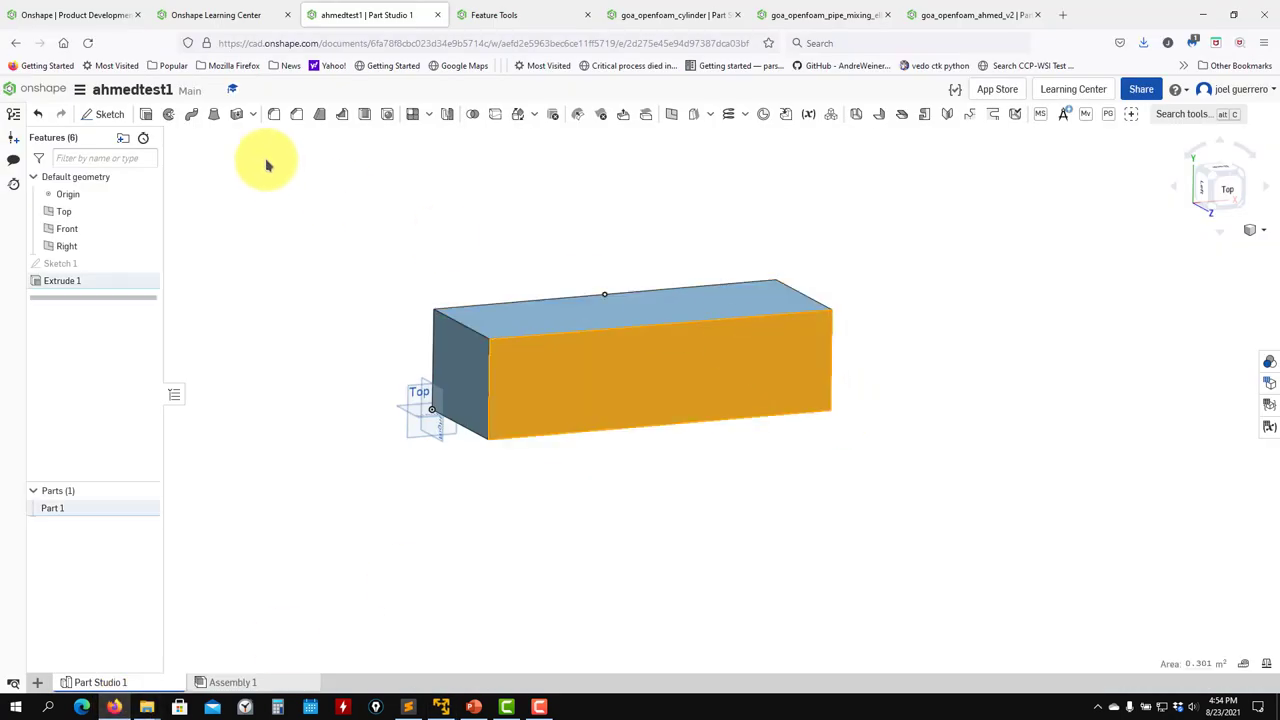
left_click(110, 115)
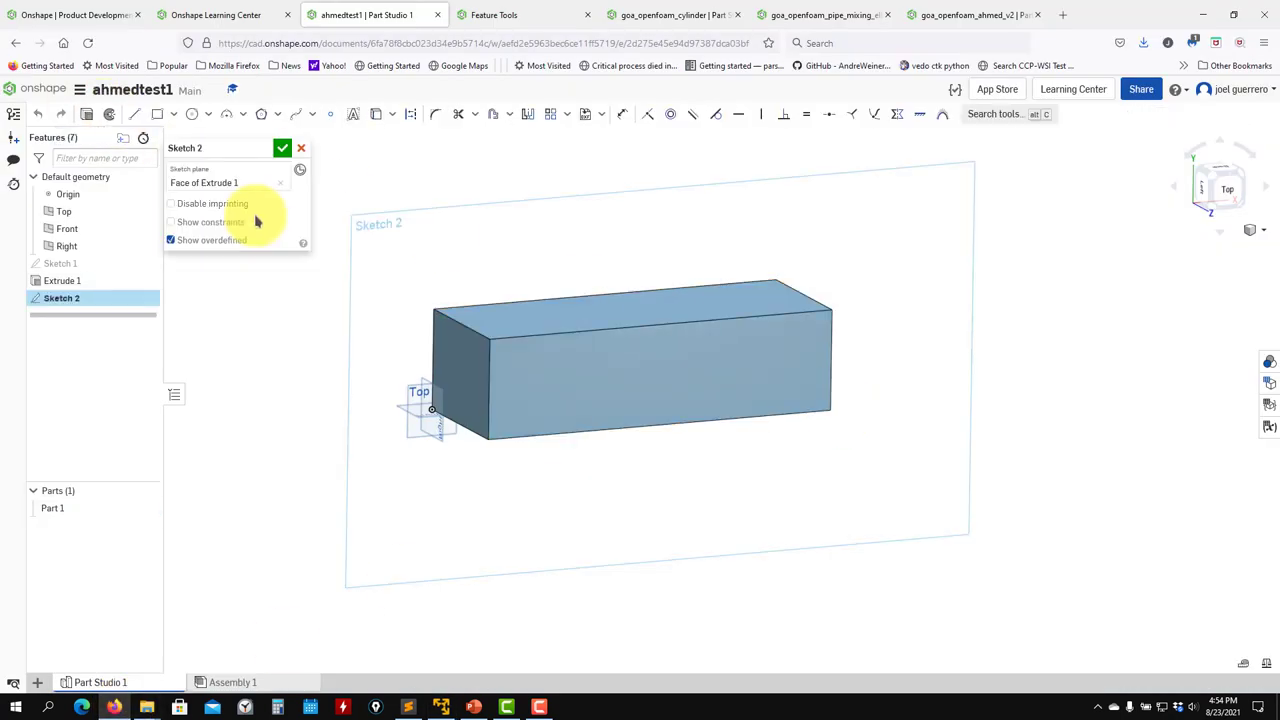
key("n")
middle_click_drag(971, 314, 790, 313)
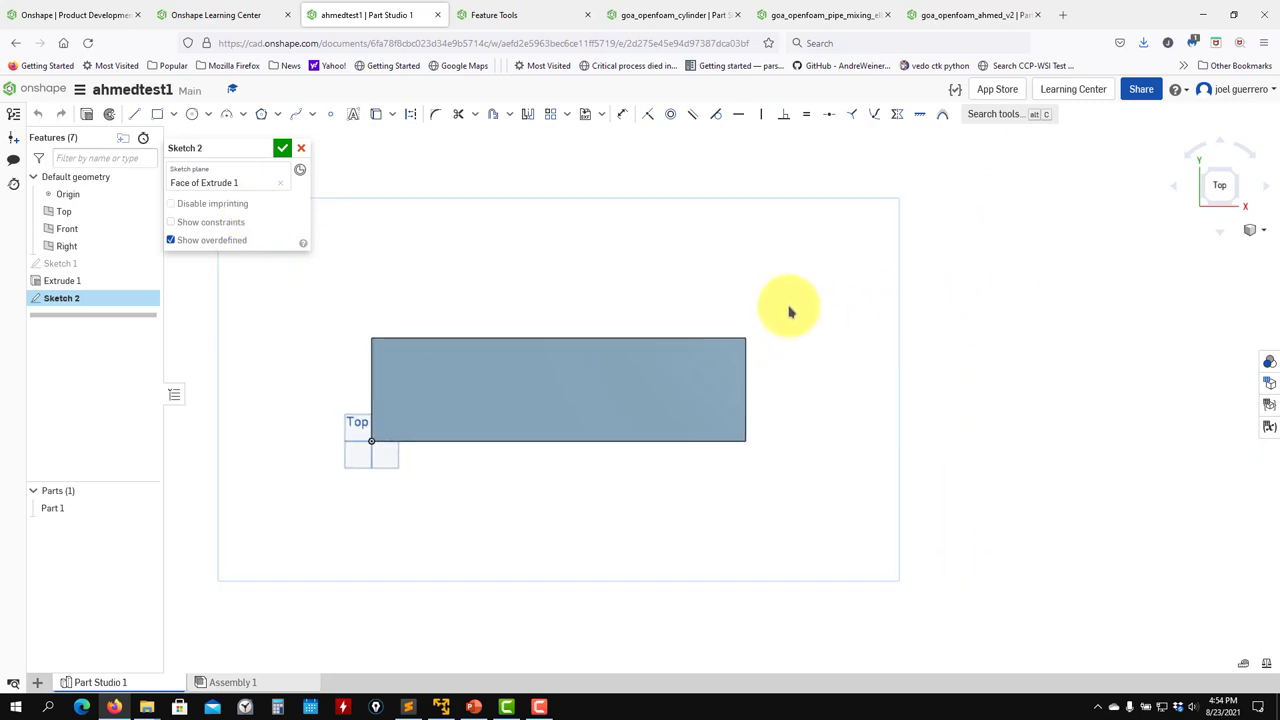
left_click(136, 116)
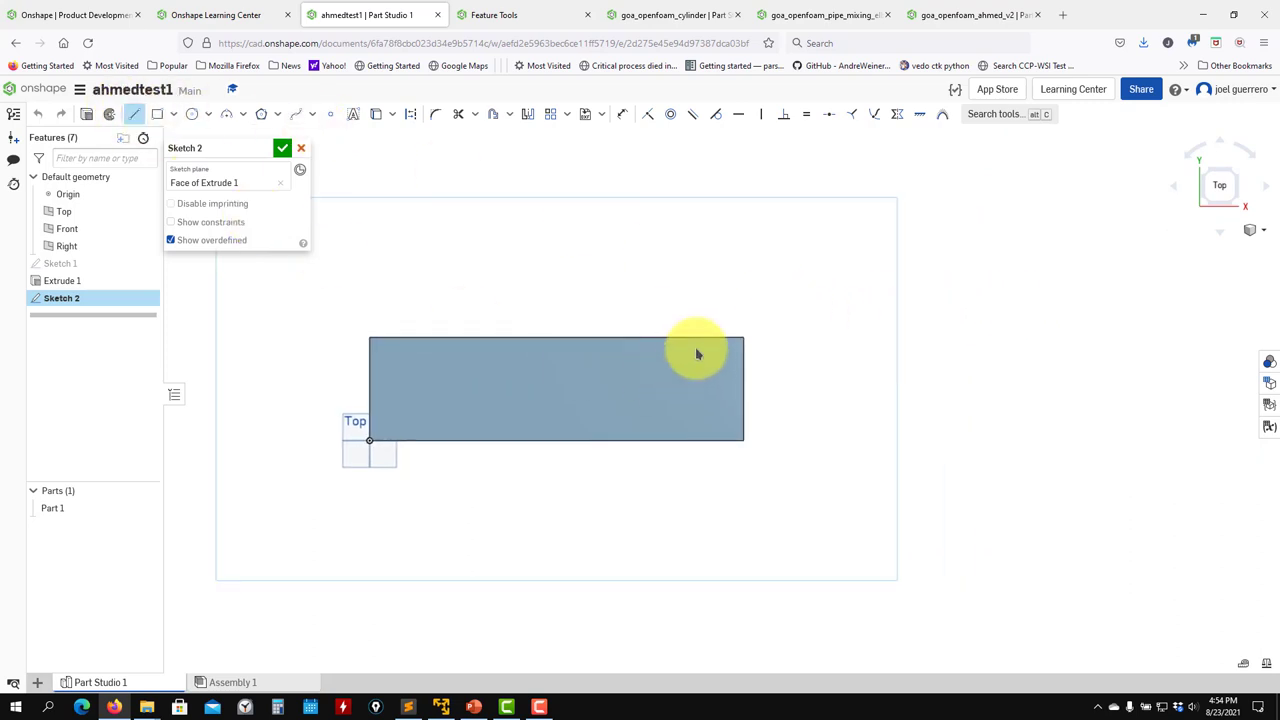
left_click(680, 338)
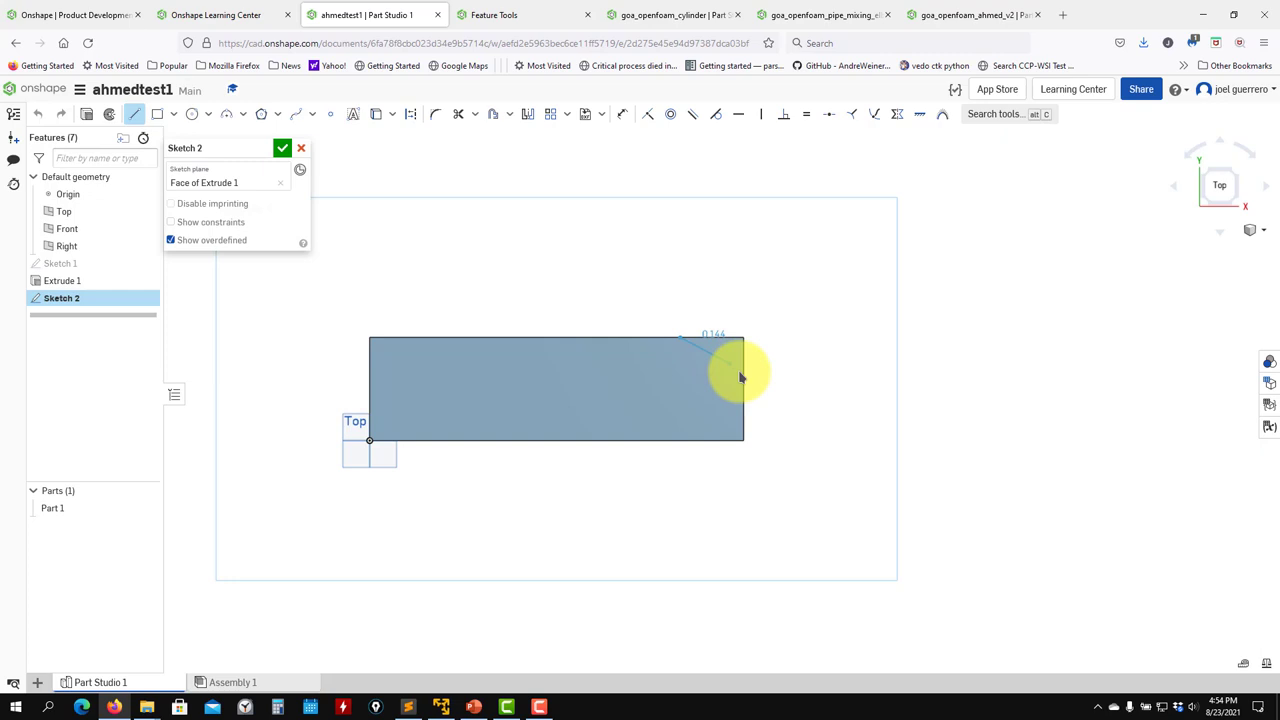
left_click(745, 368)
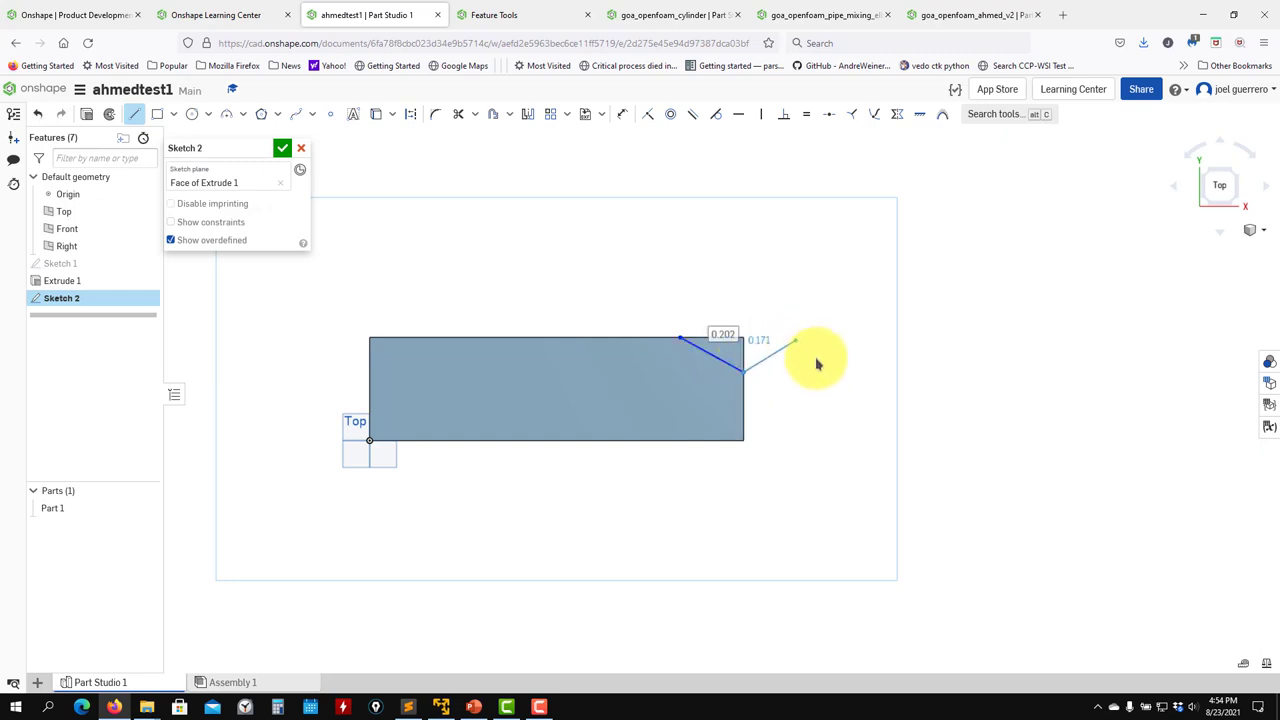
key("Escape")
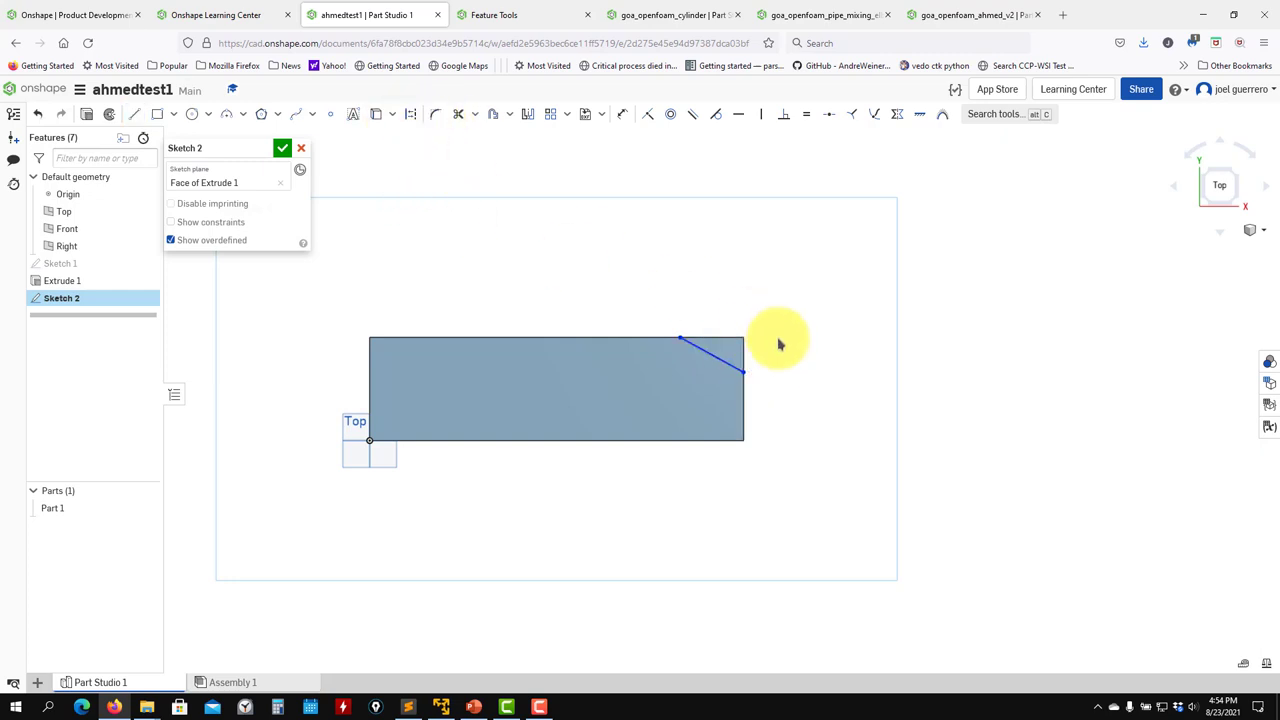
Step: Offset the slanted line outward by 0.222
scroll(777, 343, "up", 3)
middle_click_drag(537, 250, 543, 270)
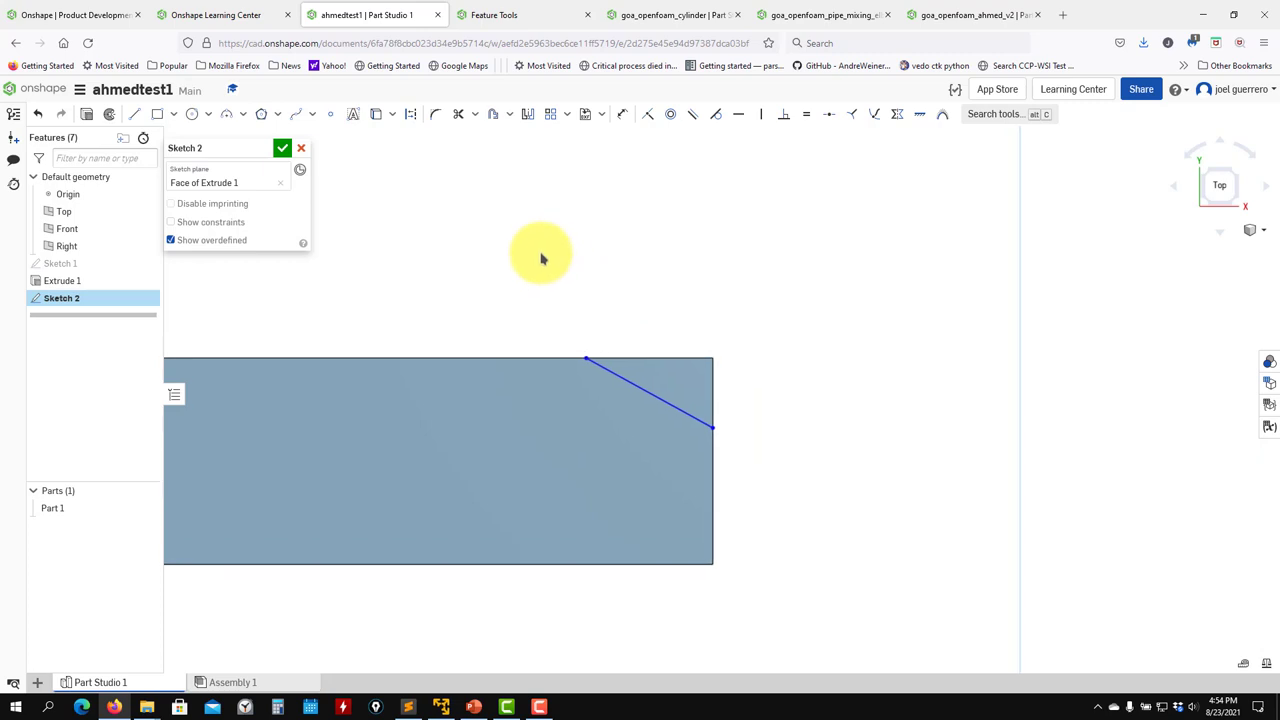
left_click(623, 113)
left_click(640, 392)
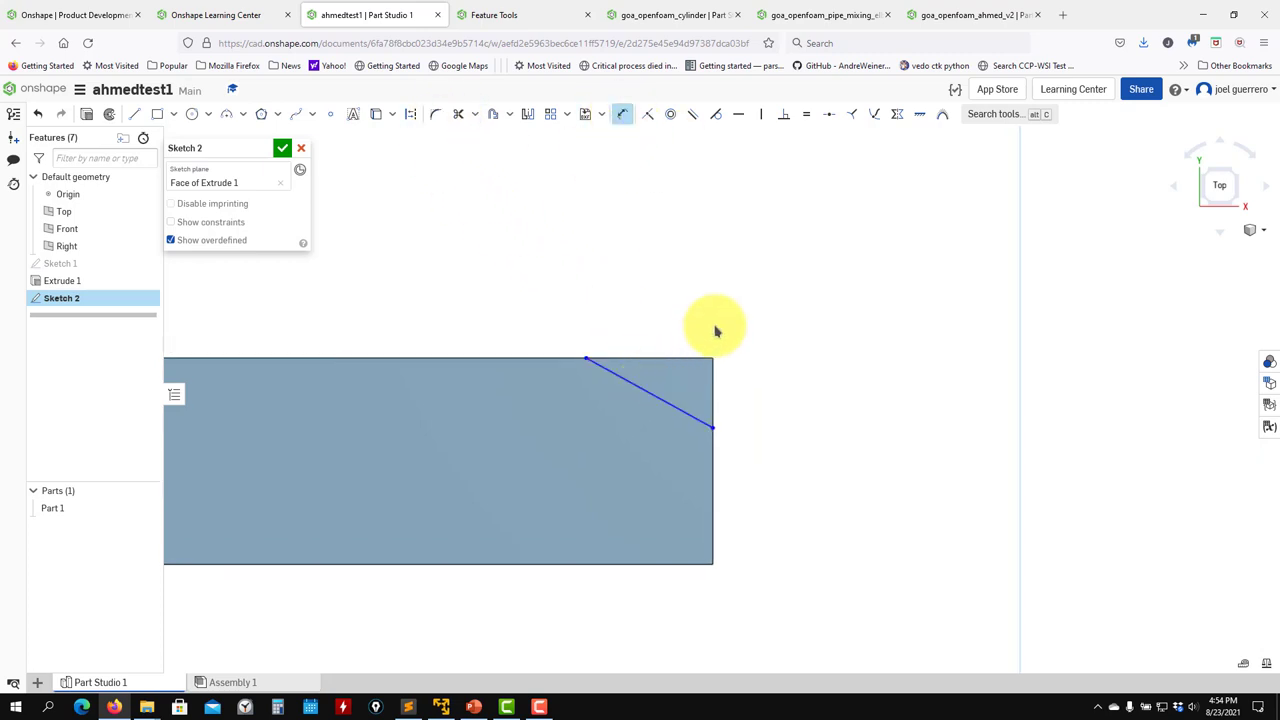
left_click(734, 330)
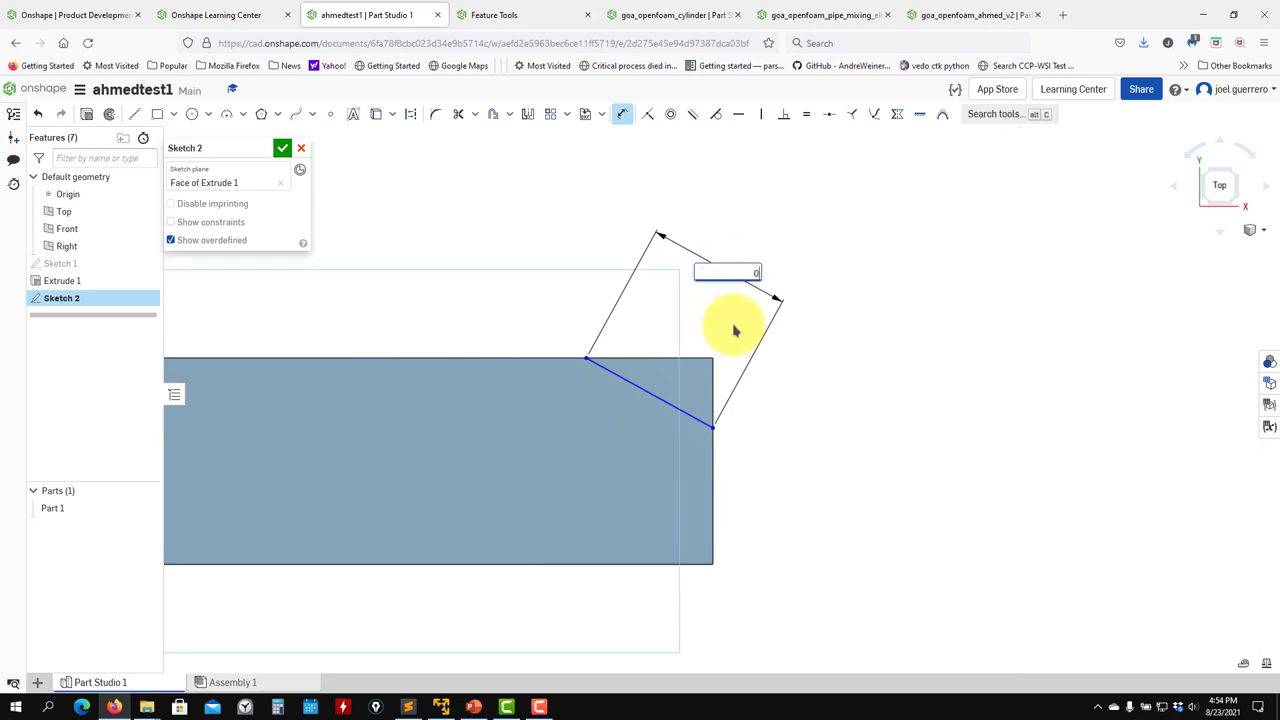
key("Return")
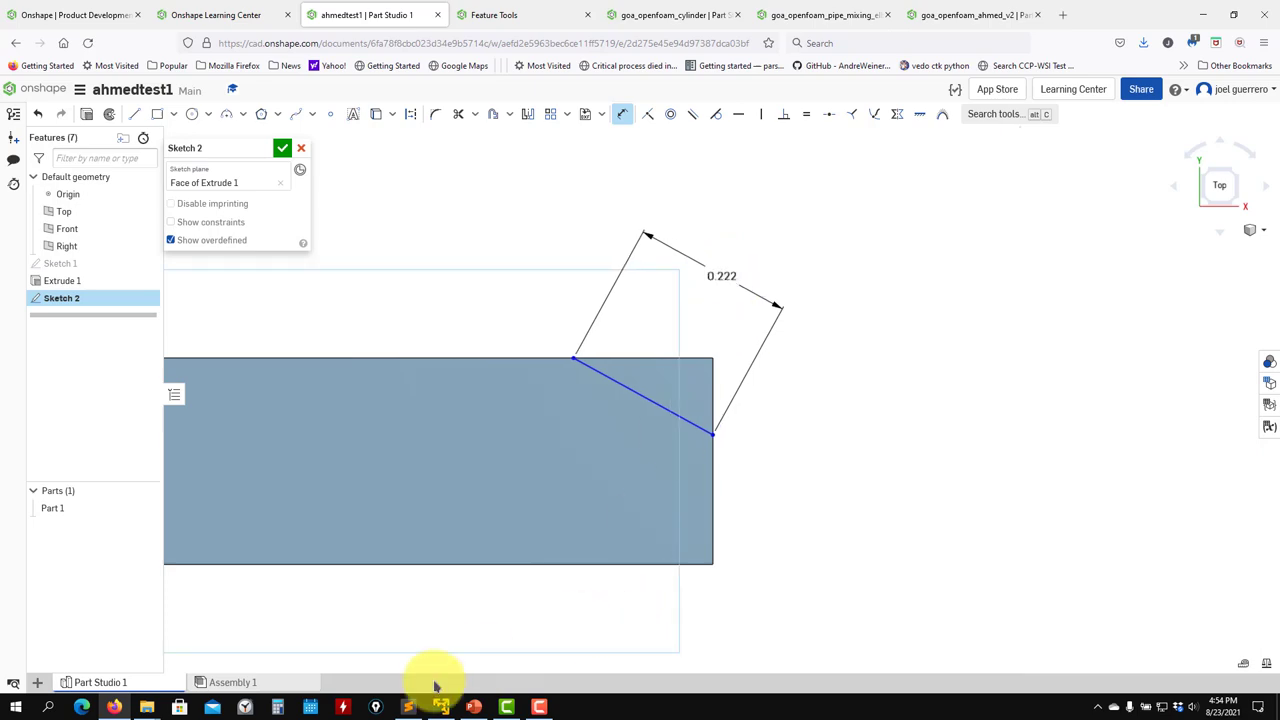
Step: Check the Ahmed body drawing in Okular for the slant, then return to the Onshape sketch
left_click(115, 707)
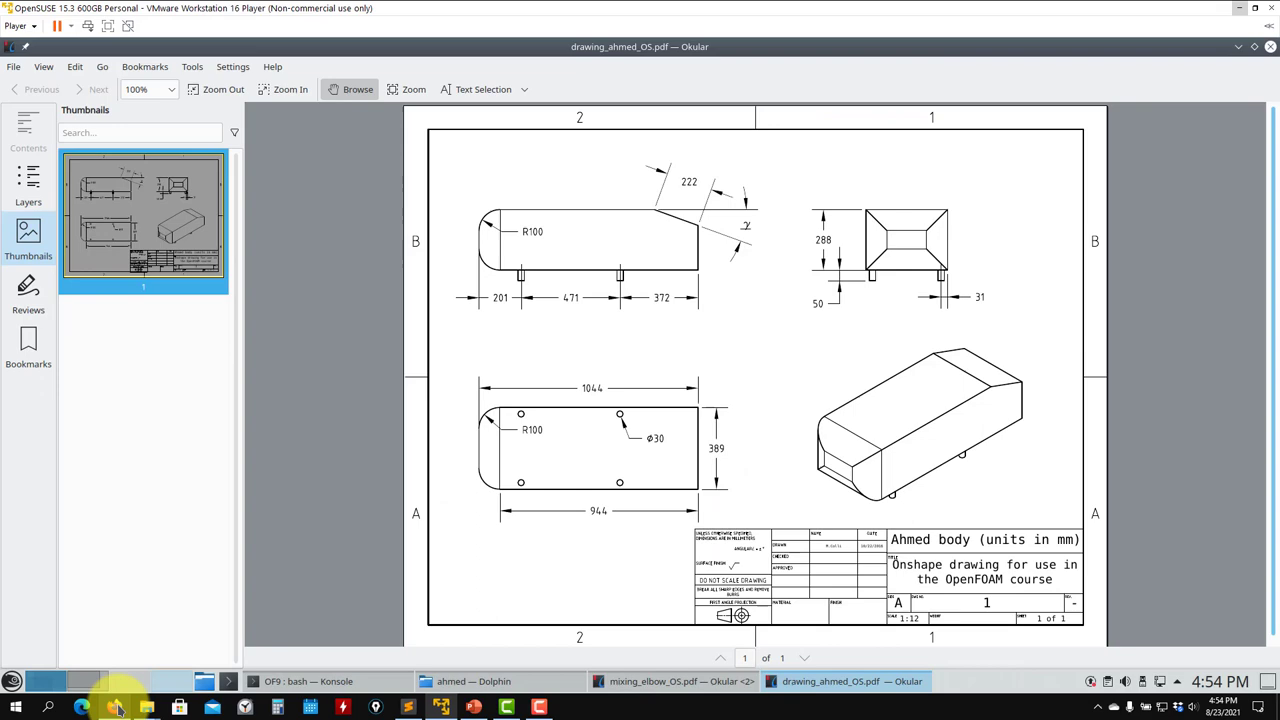
left_click(115, 707)
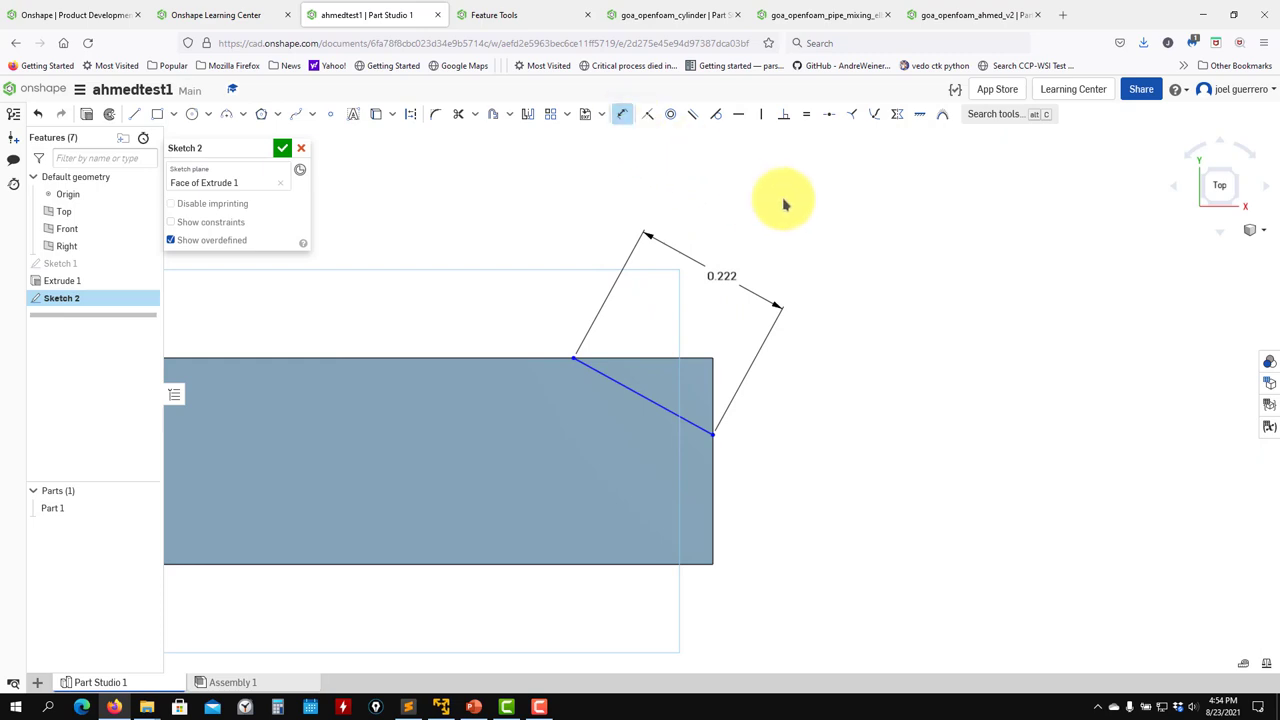
Step: Dimension the slanted corner line at 20° from the box's top edge
left_click(620, 113)
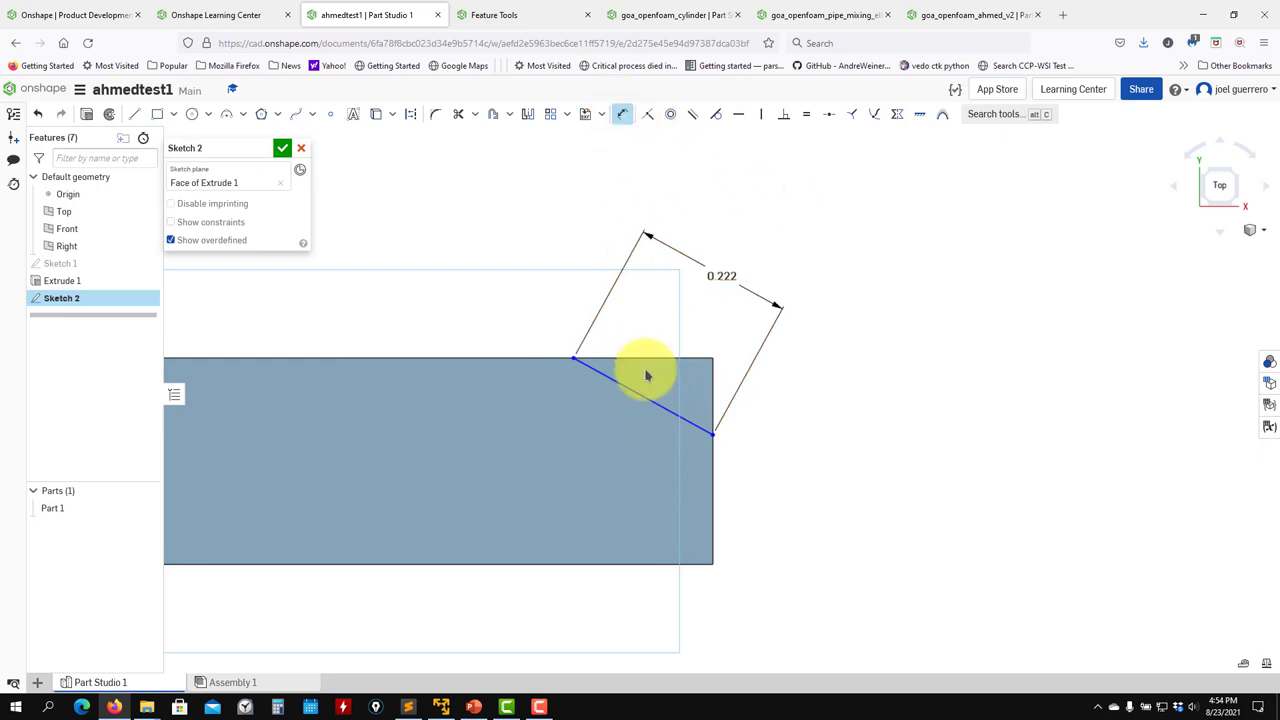
left_click(632, 398)
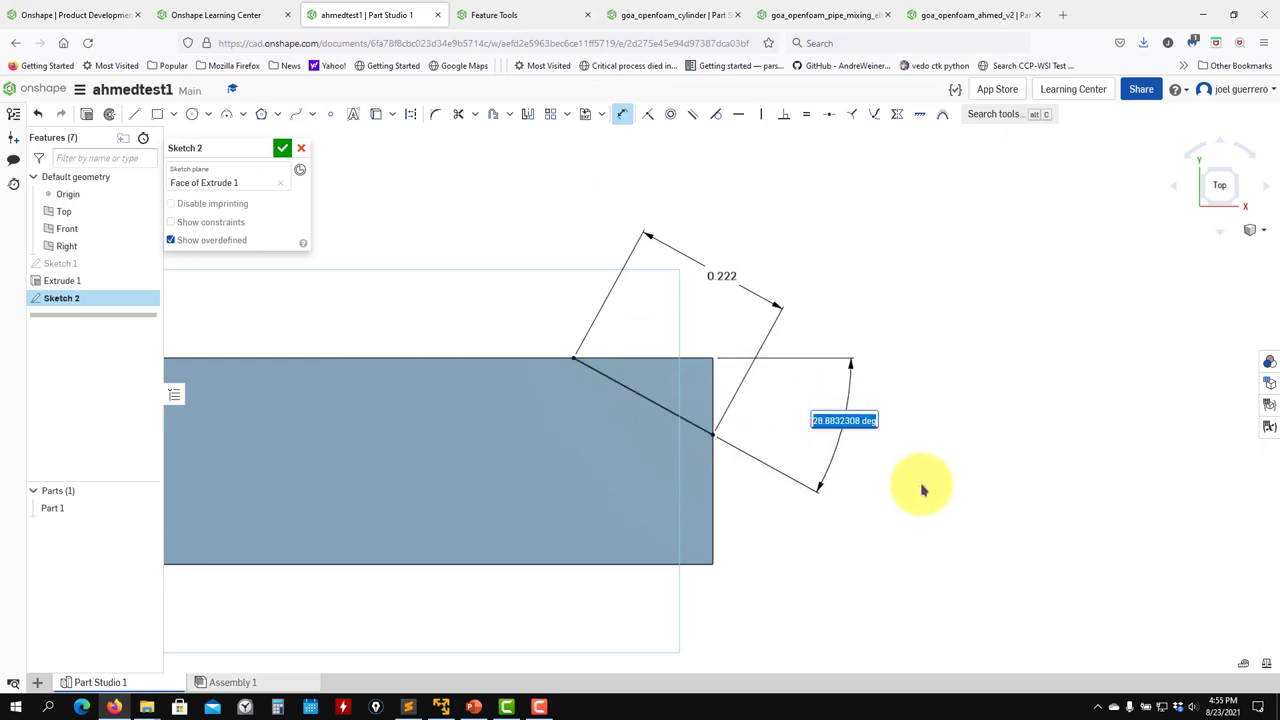
key("Return")
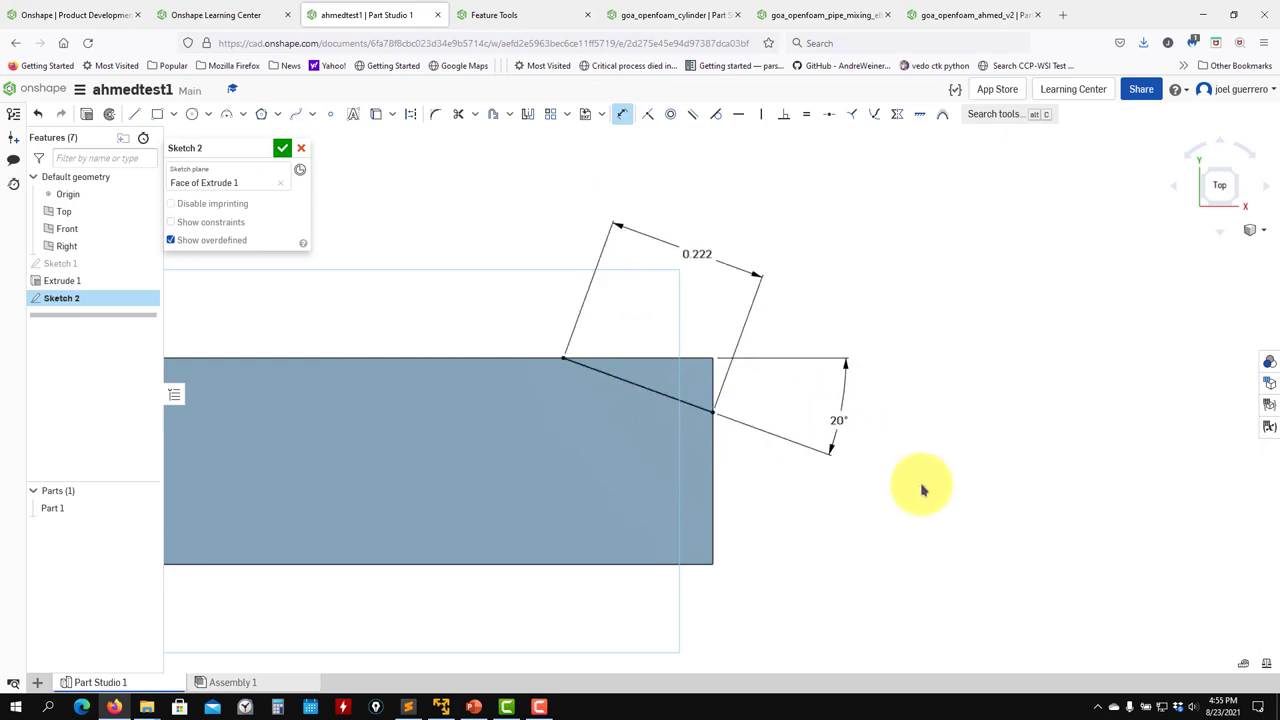
Step: Finish Sketch 2 and select the triangular corner region at the box end
left_click(281, 148)
scroll(614, 286, "up", 2)
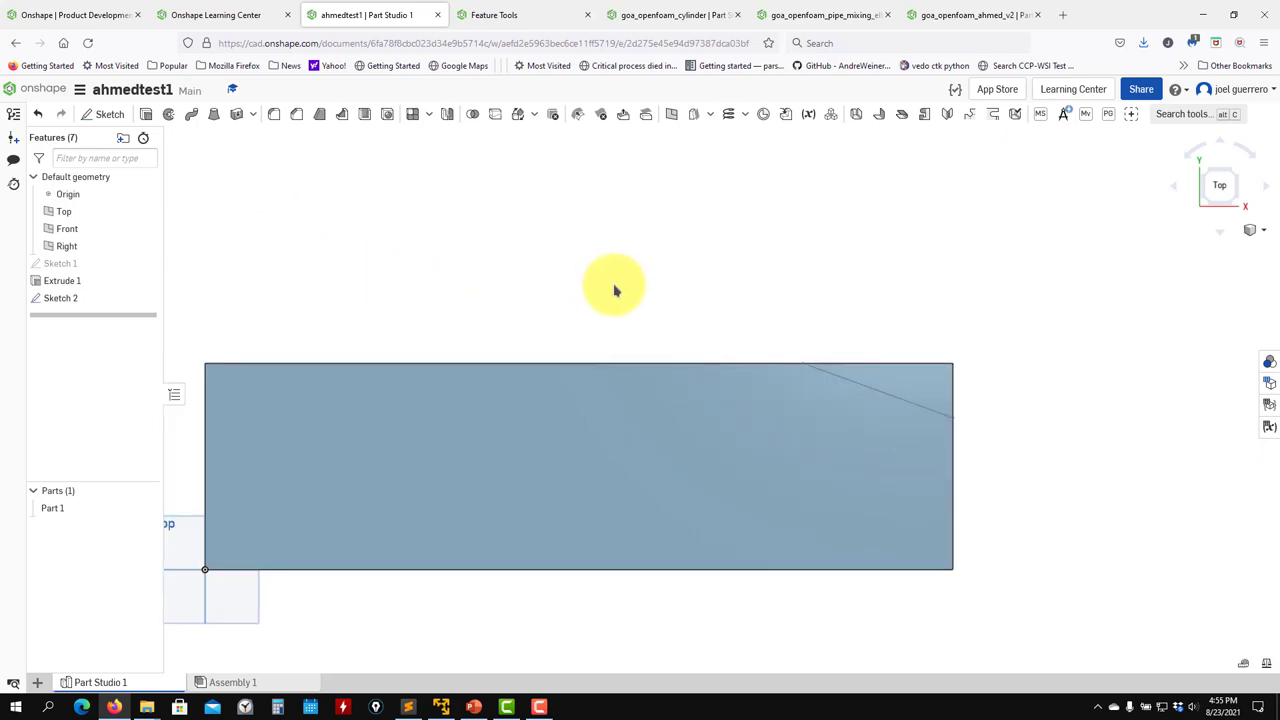
right_click_drag(660, 352, 640, 363)
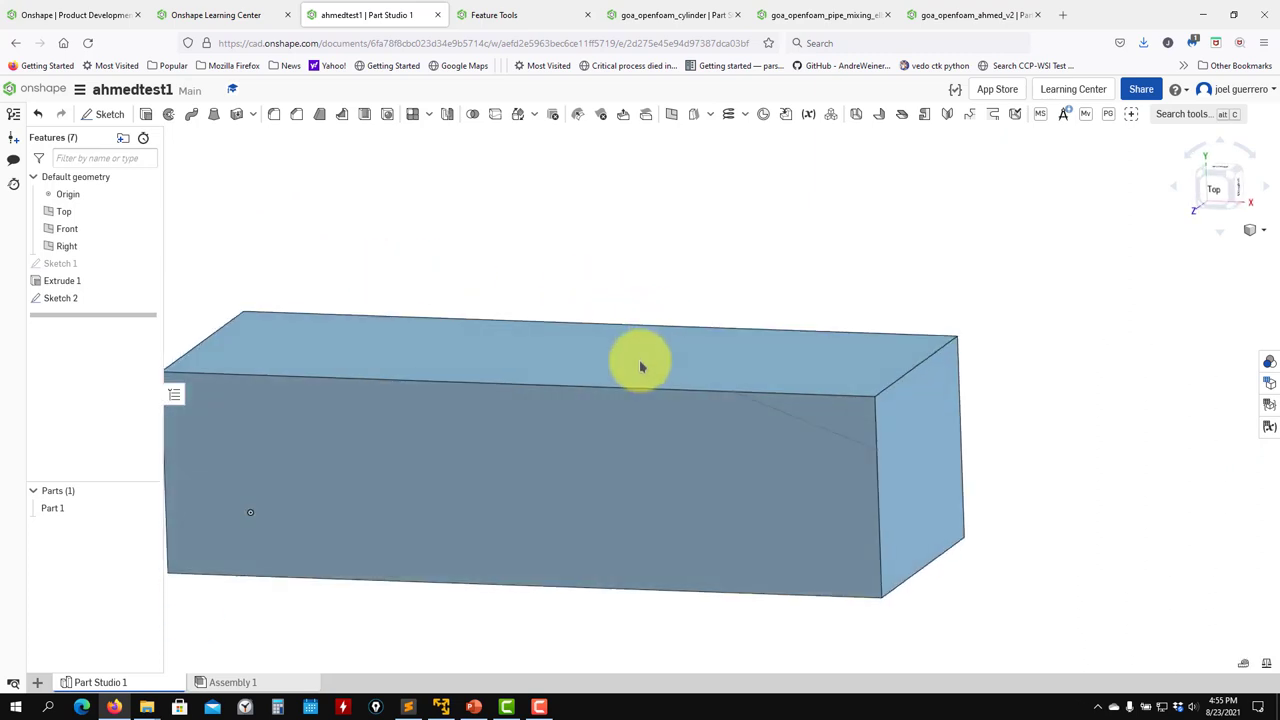
left_click(834, 421)
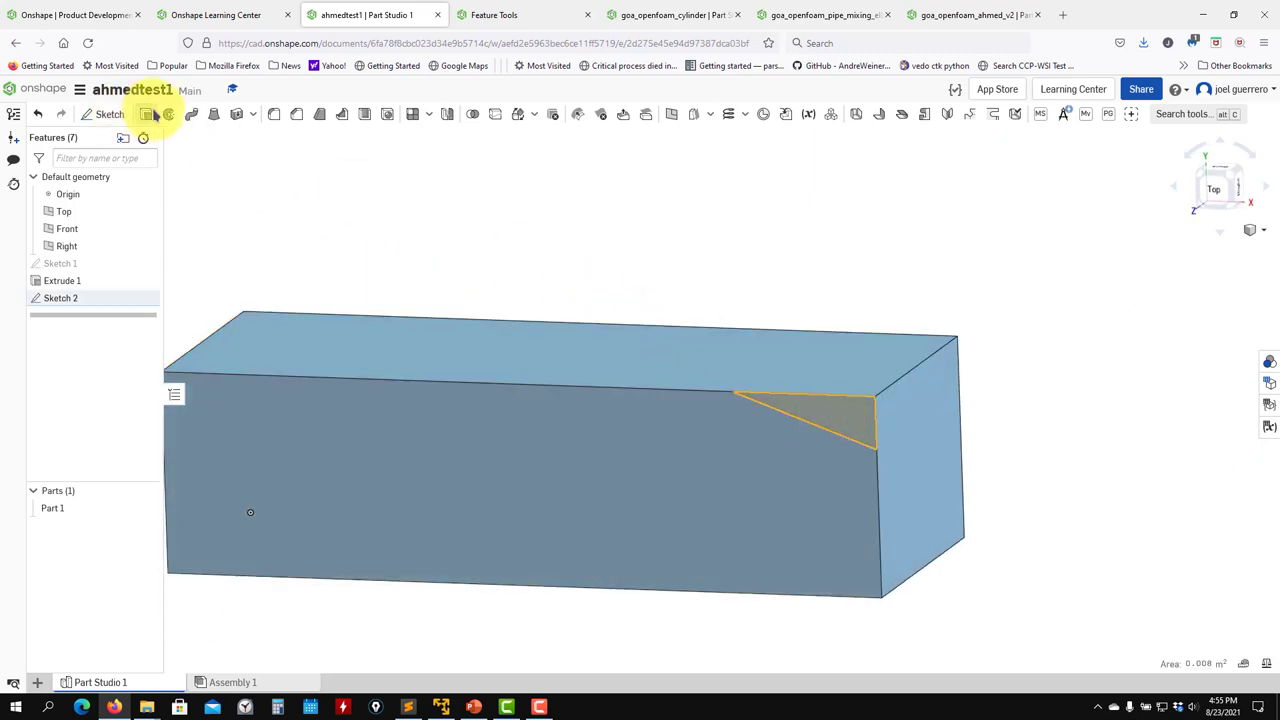
Step: Extrude-remove the triangle up to the box's end face, creating the sloped end
left_click(148, 114)
left_click(250, 186)
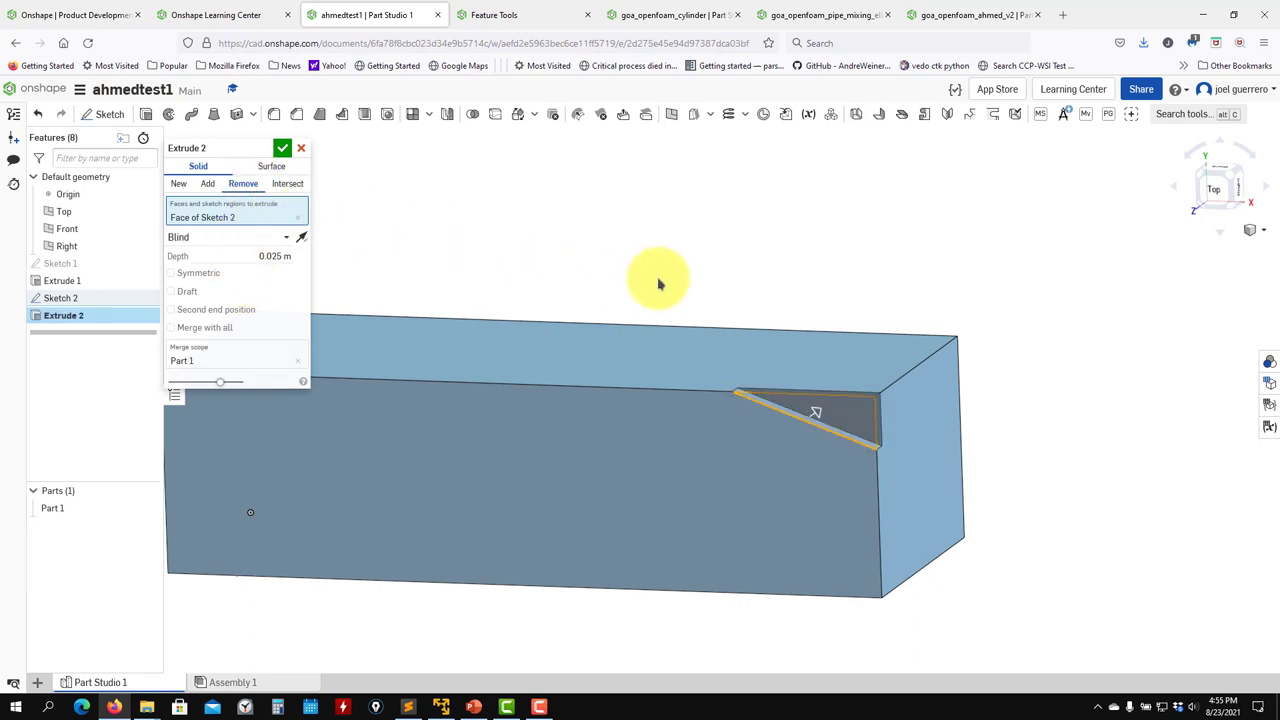
middle_click_drag(581, 276, 451, 275)
left_click(287, 242)
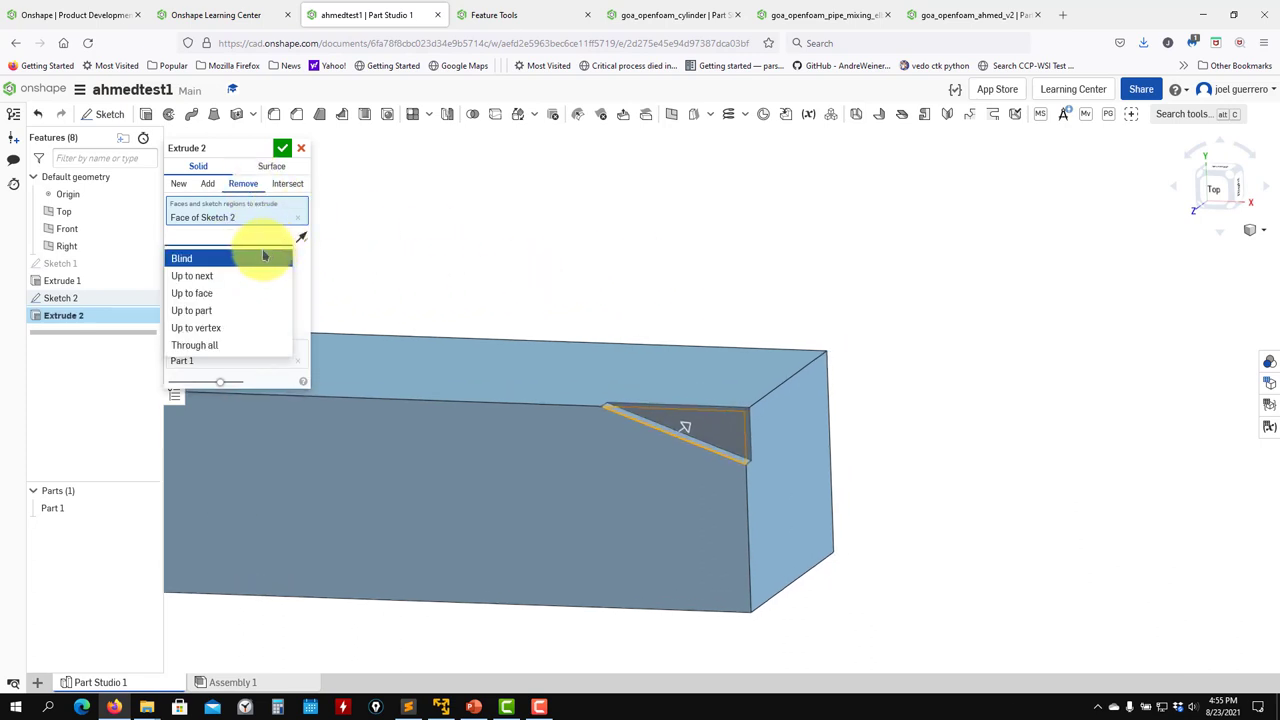
left_click(218, 289)
right_click_drag(891, 320, 737, 457)
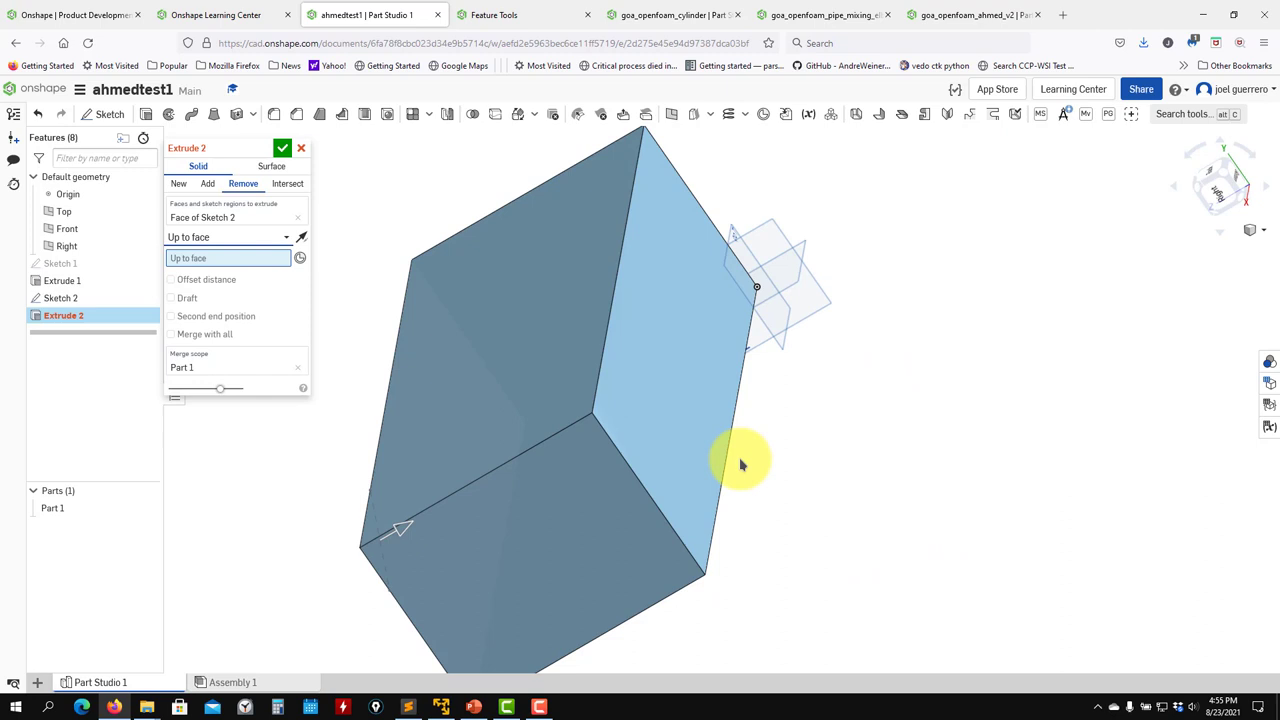
left_click(674, 457)
left_click(283, 152)
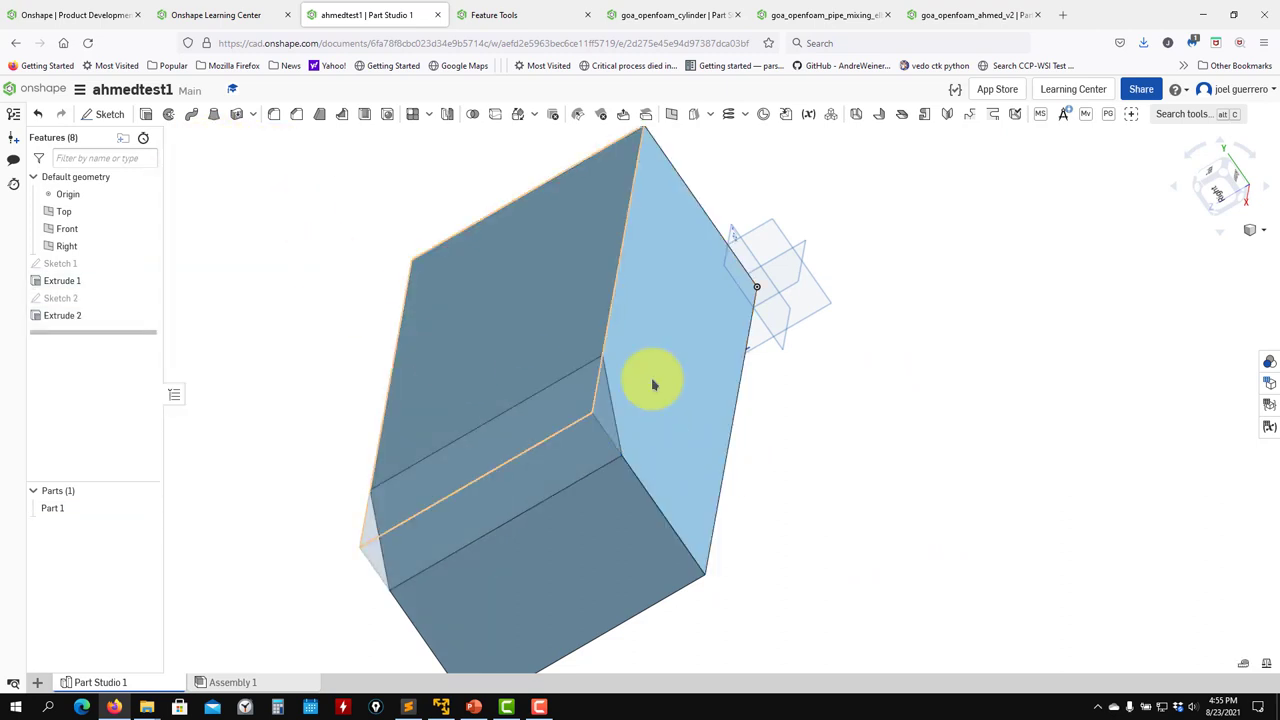
right_click_drag(651, 380, 443, 337)
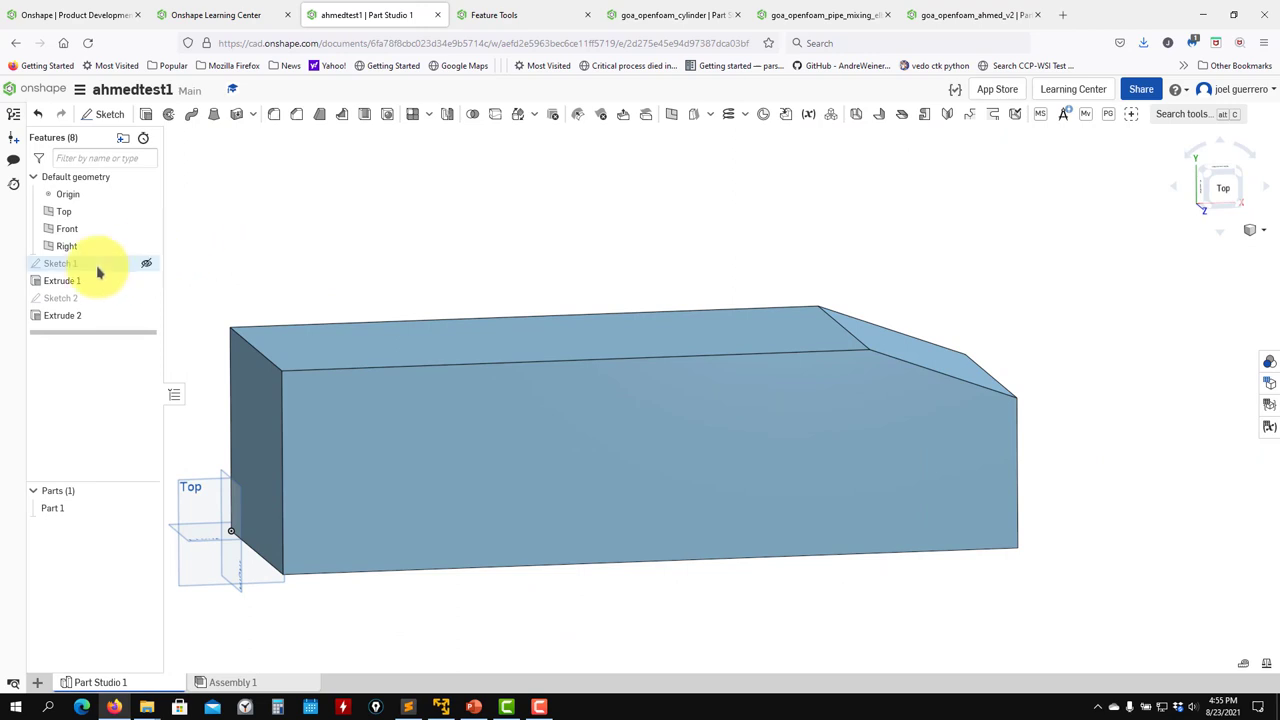
Step: Edit Sketch 2 to change the slant angle to 35° and rebuild the sloped cut
double_click(77, 298)
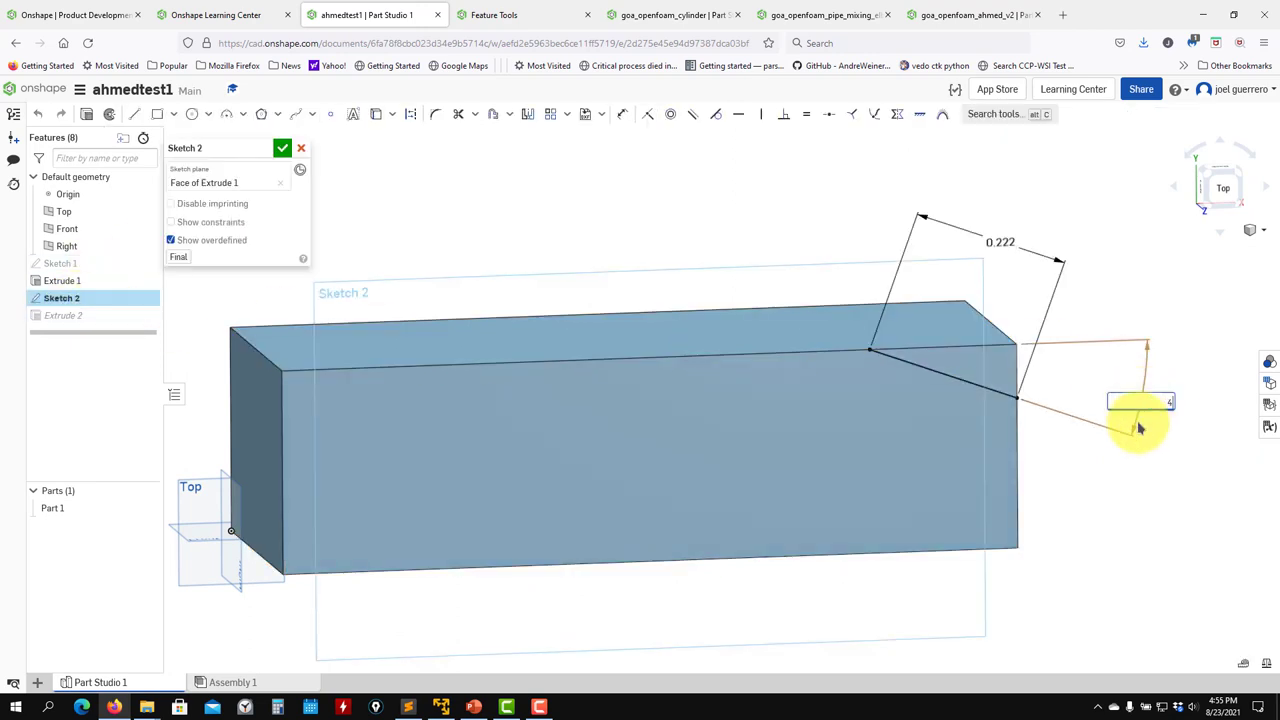
left_click(1139, 428)
left_click(282, 148)
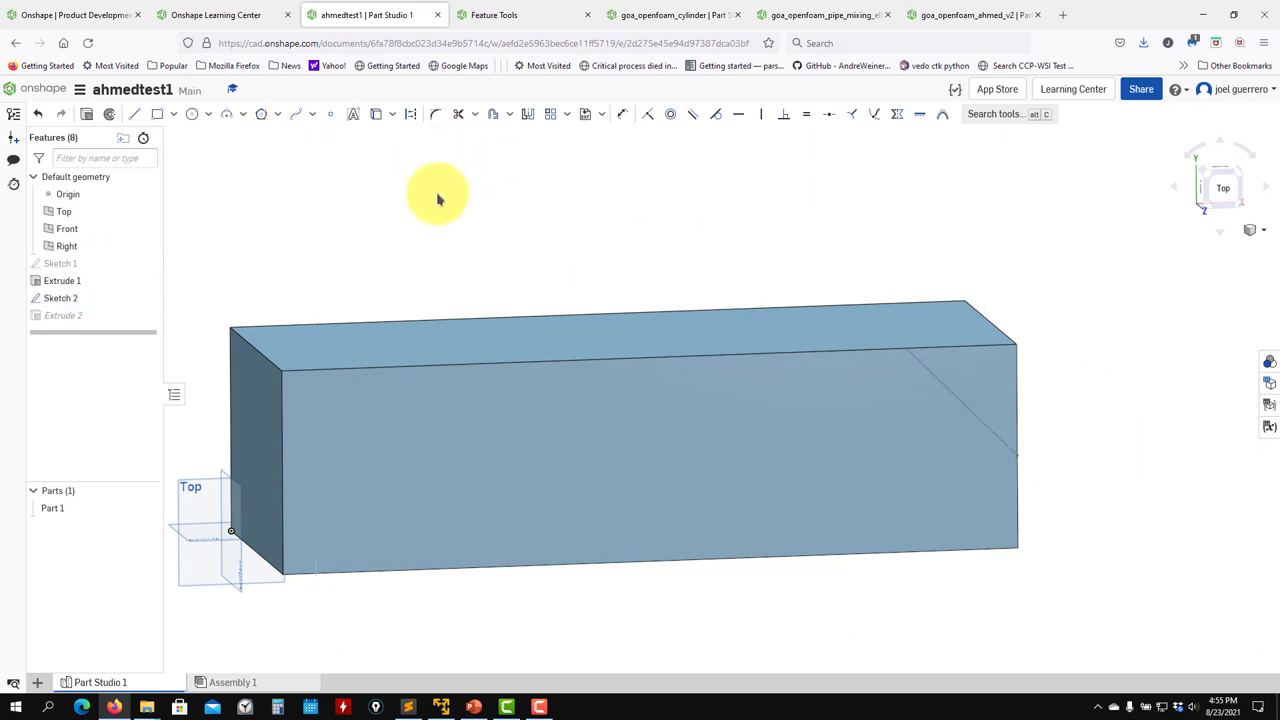
double_click(84, 298)
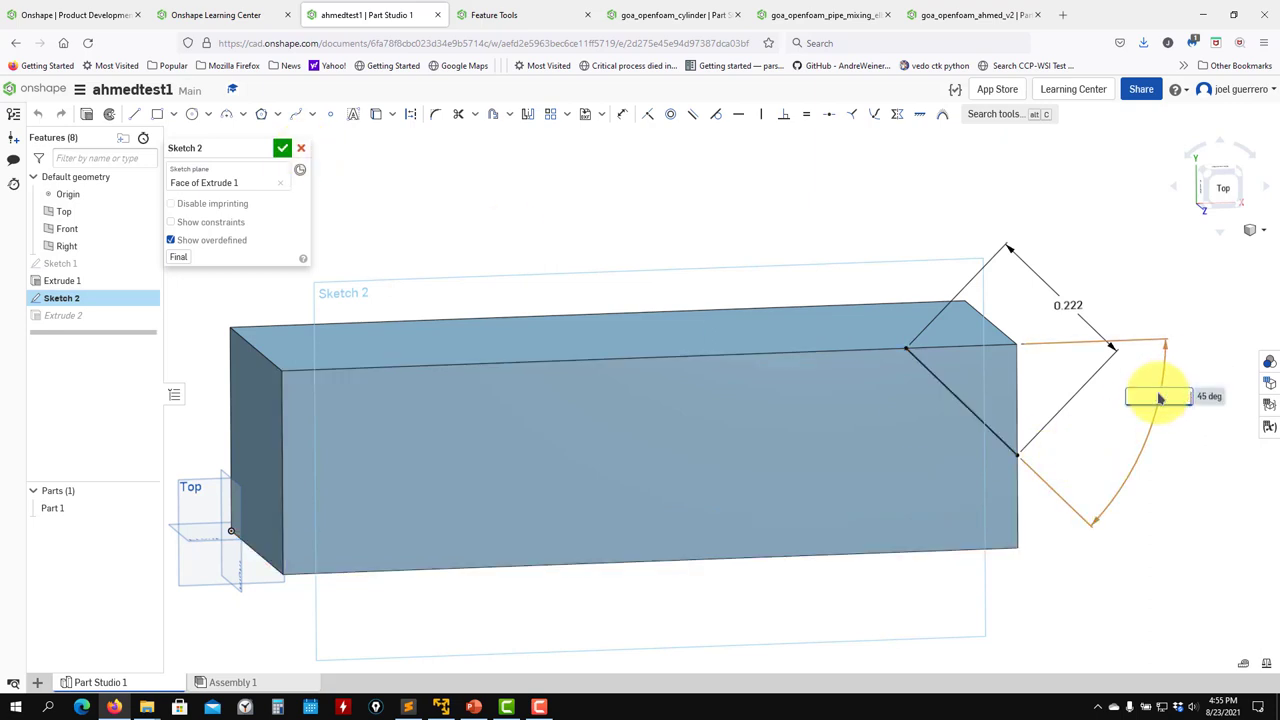
type("35")
key("Return")
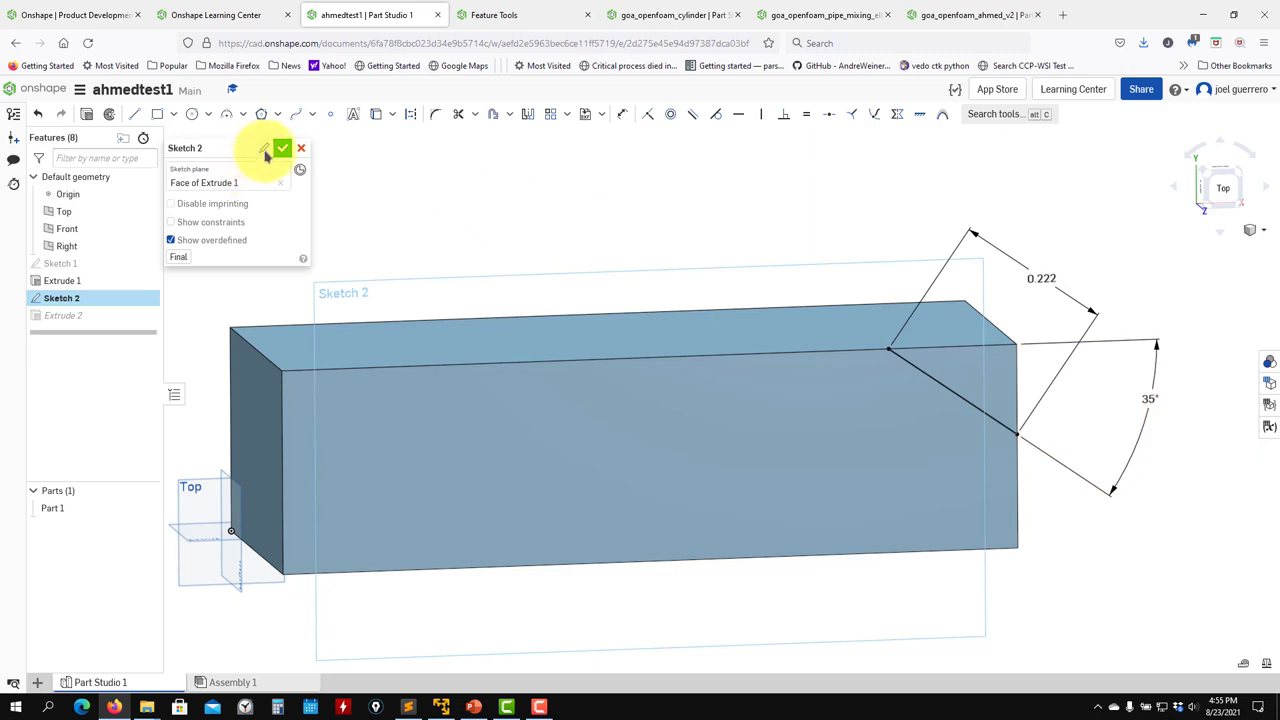
left_click(281, 151)
mouse_move(694, 289)
right_mouse_down()
mouse_move(808, 309)
mouse_move(766, 286)
mouse_move(683, 292)
mouse_move(768, 299)
mouse_move(629, 209)
right_mouse_up()
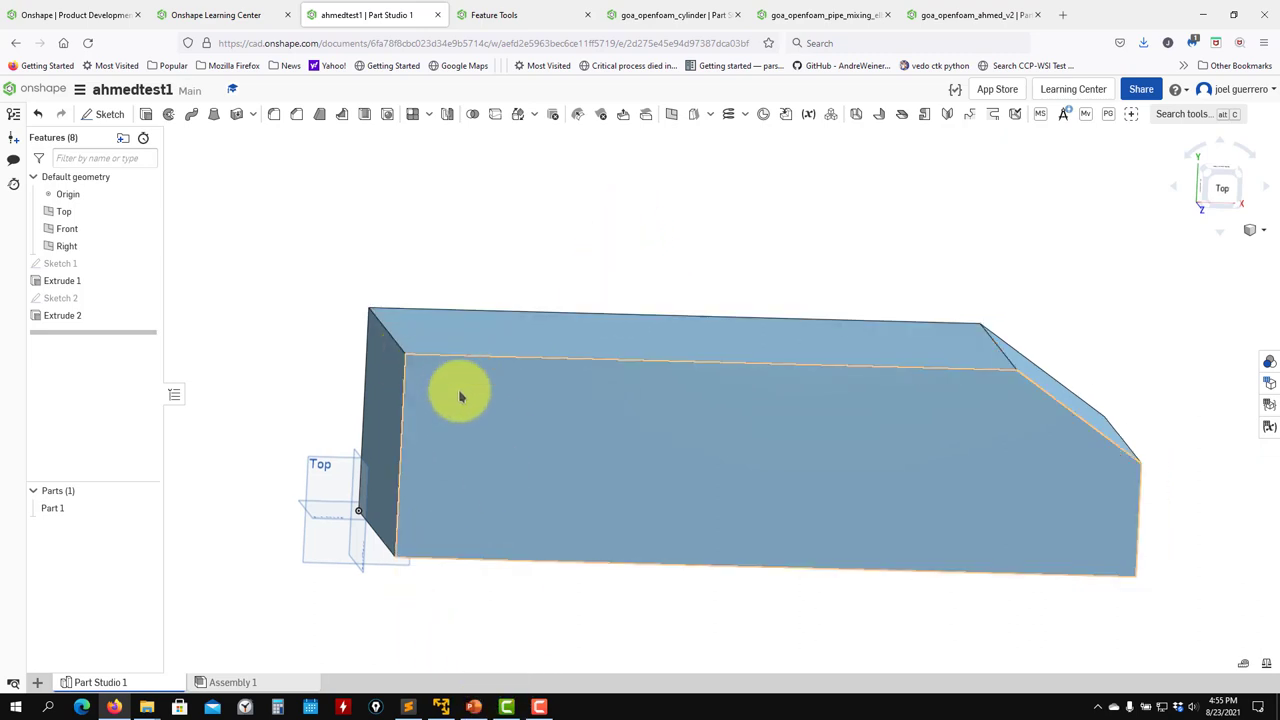
Step: Reorient the view and select the box's front end face
middle_click_drag(457, 391, 534, 415)
key("n")
left_click(1222, 188)
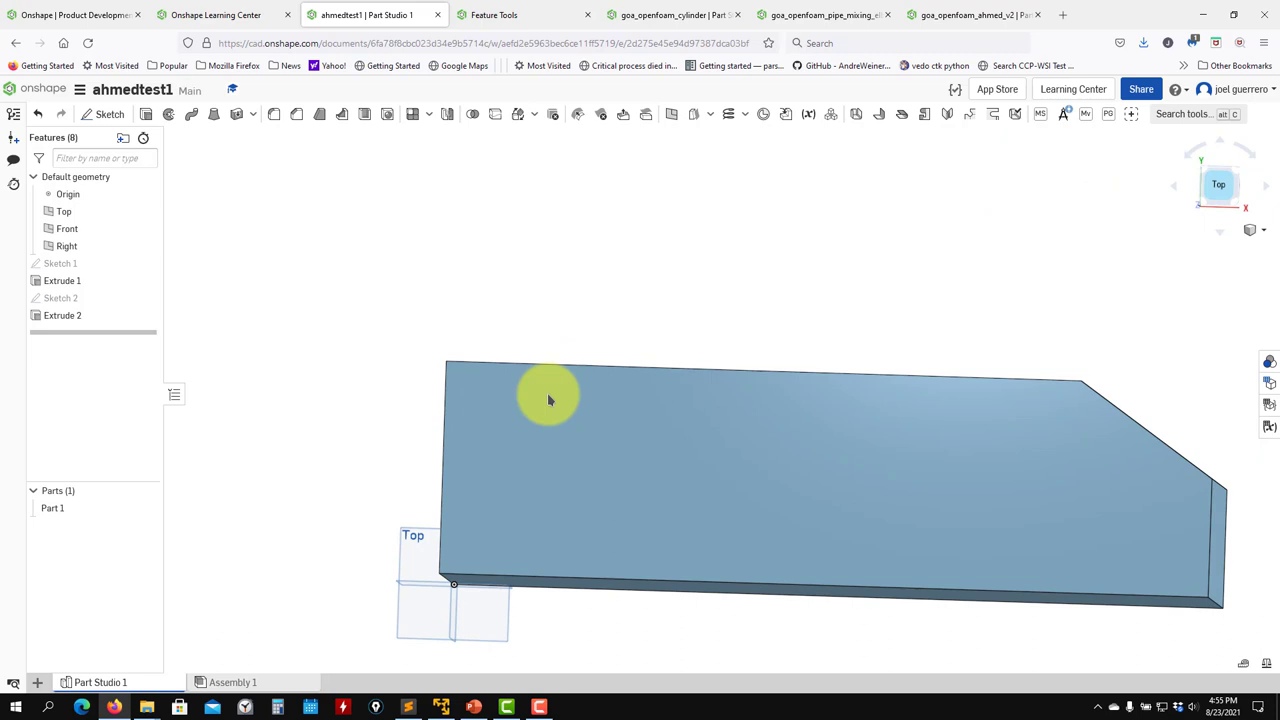
middle_click_drag(416, 337, 477, 414)
scroll(503, 369, "up", 2)
scroll(503, 372, "down", 5)
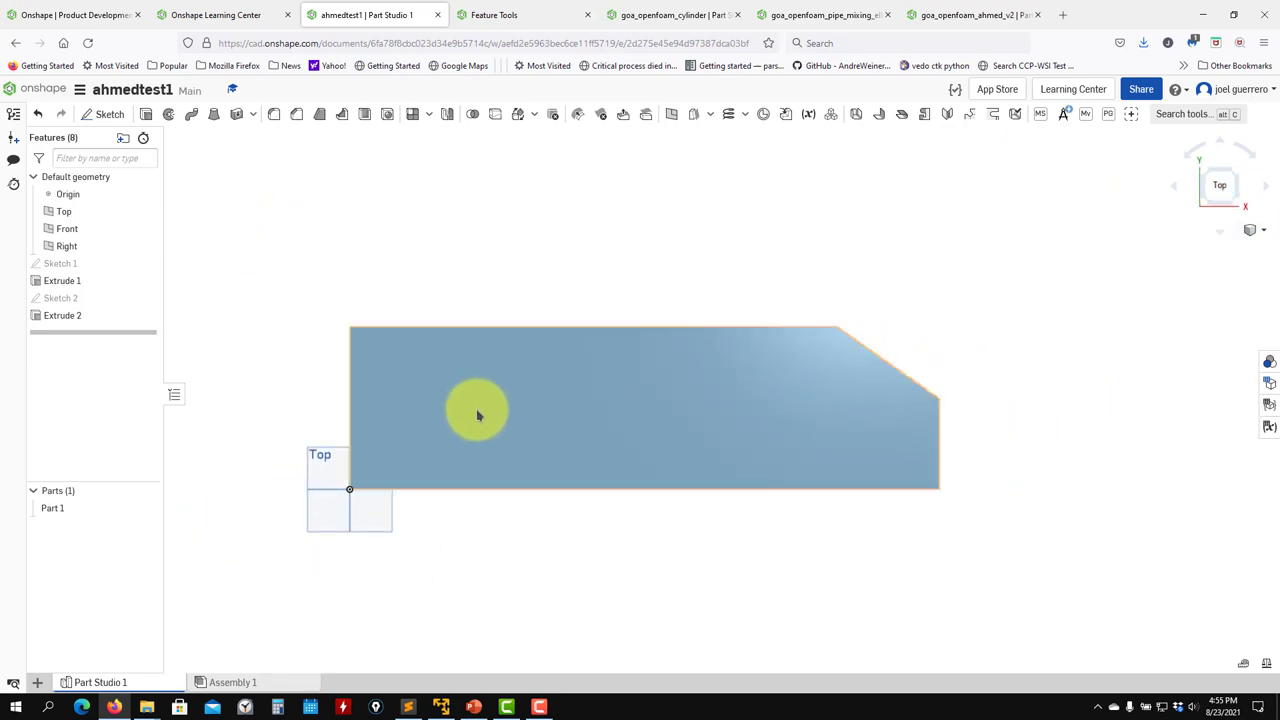
right_click_drag(477, 414, 723, 451)
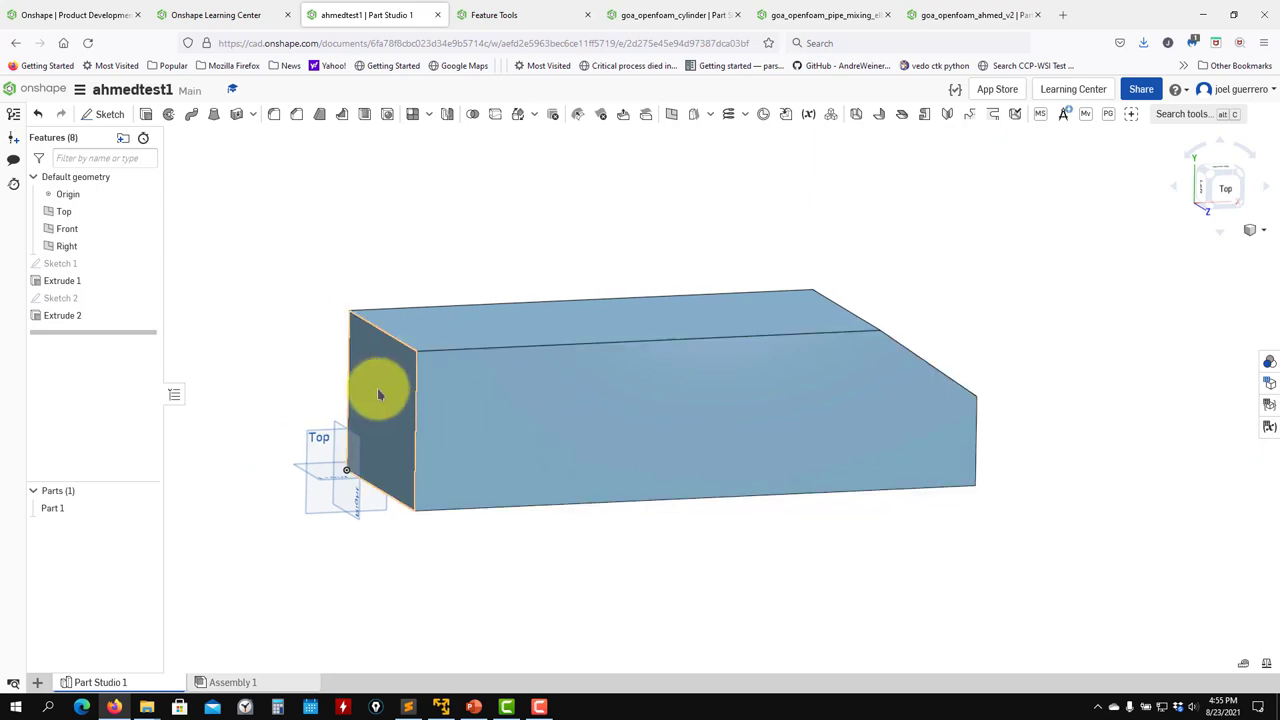
left_click(379, 391)
Step: Fillet the front face's edges, checking the radius against the Okular drawing
left_click(273, 114)
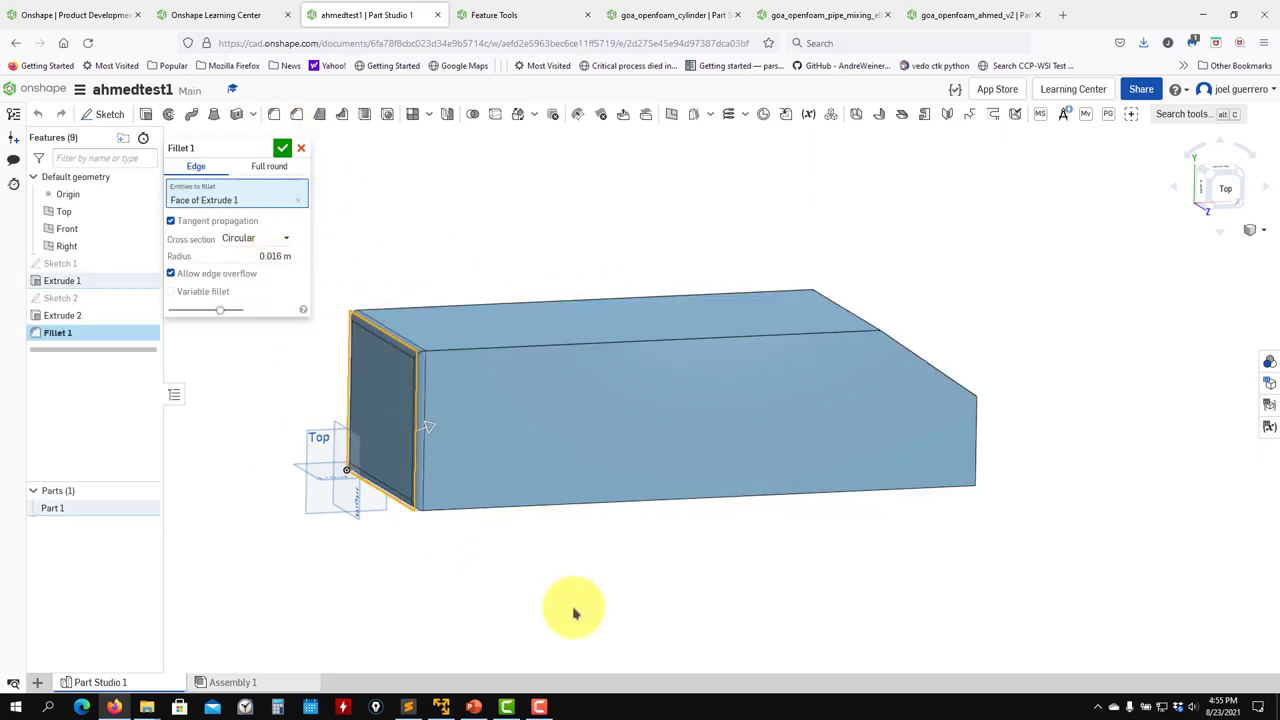
left_click(441, 707)
left_click(441, 707)
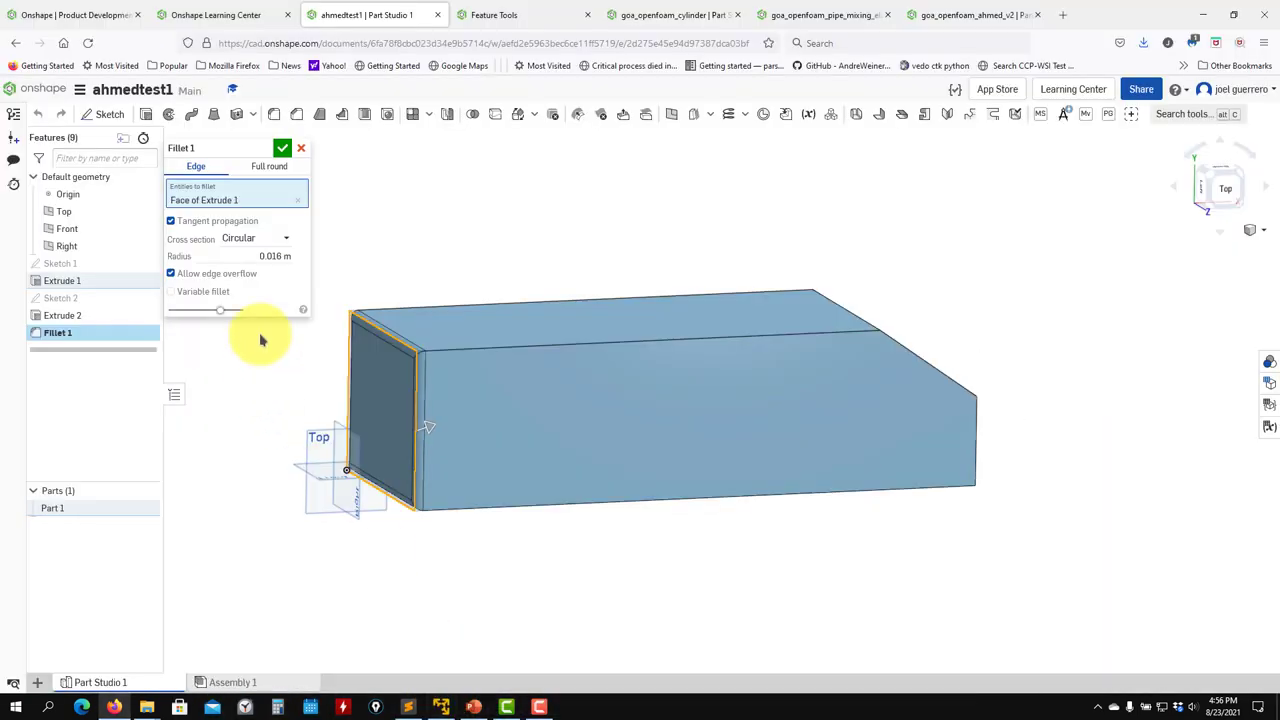
left_click(268, 256)
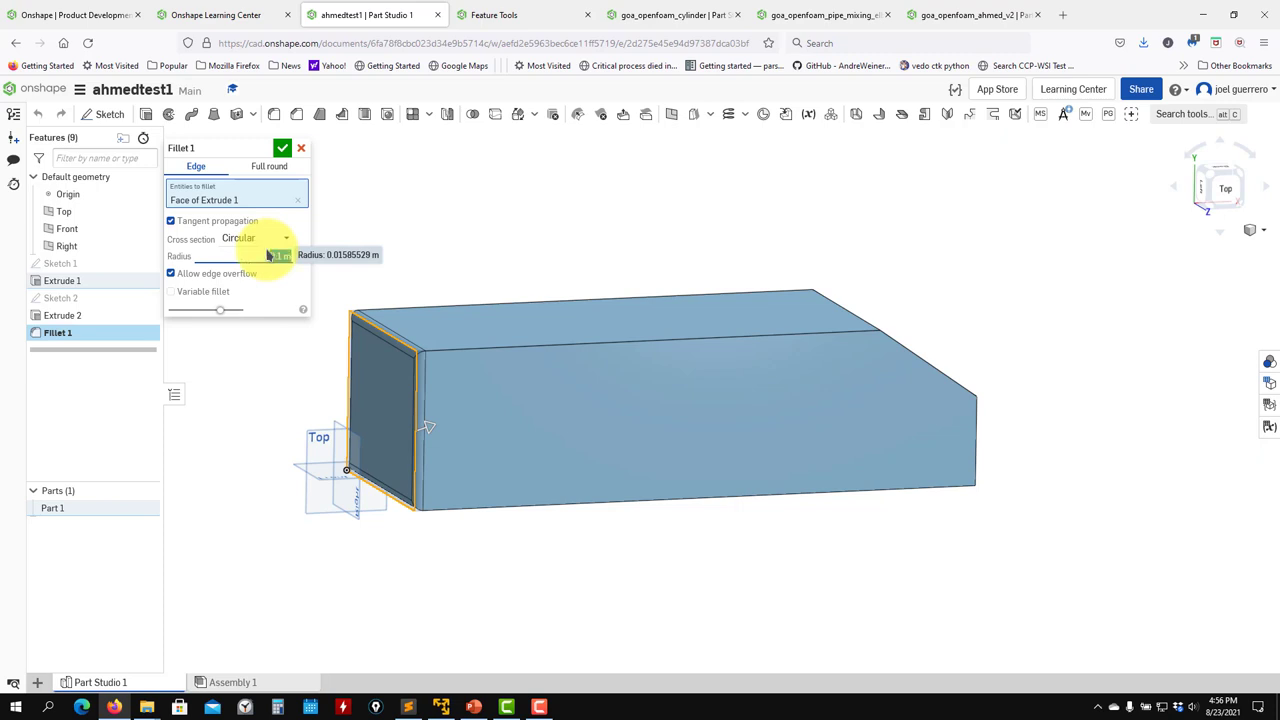
left_click(282, 148)
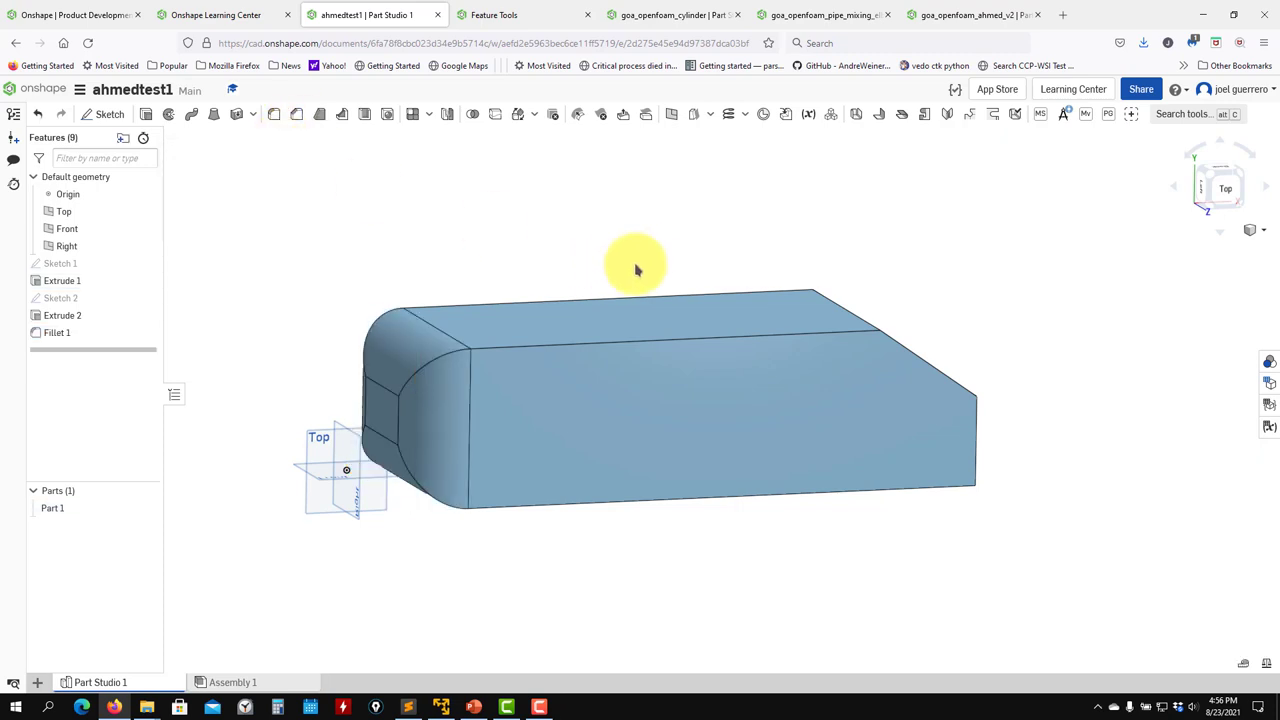
mouse_move(636, 270)
right_mouse_down()
mouse_move(657, 271)
mouse_move(580, 263)
mouse_move(206, 289)
right_mouse_up()
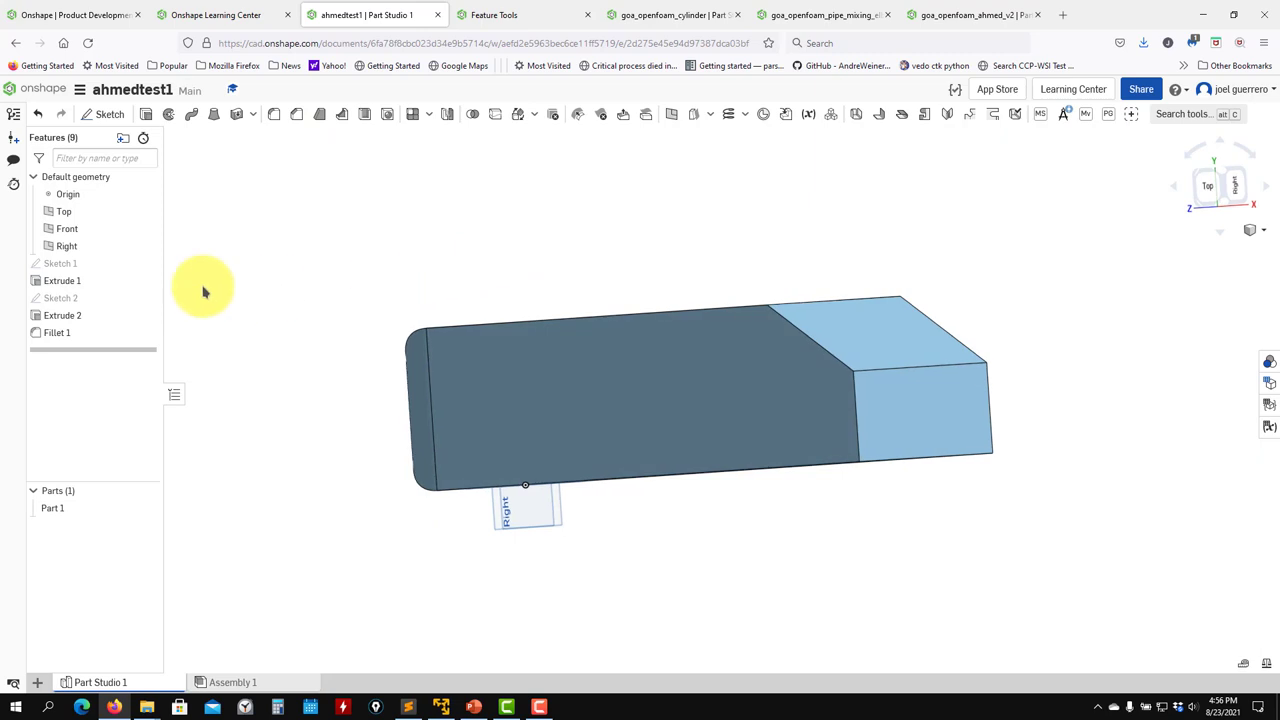
double_click(101, 298)
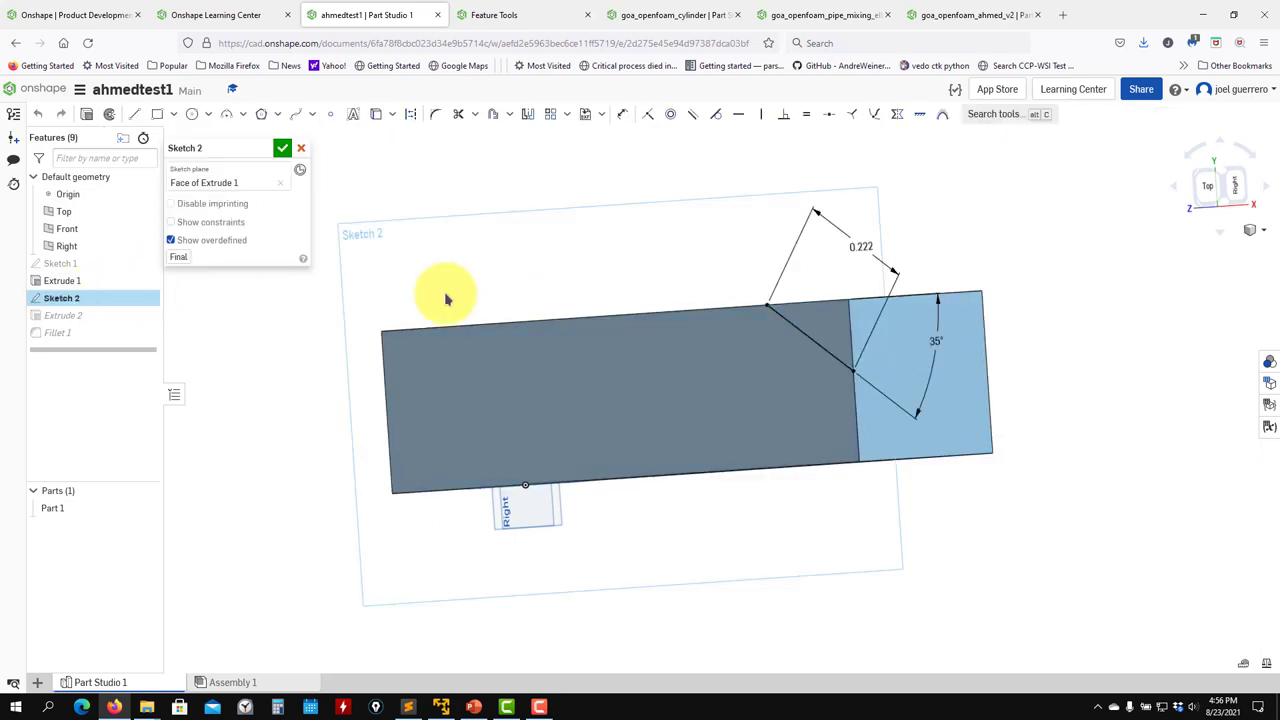
double_click(936, 344)
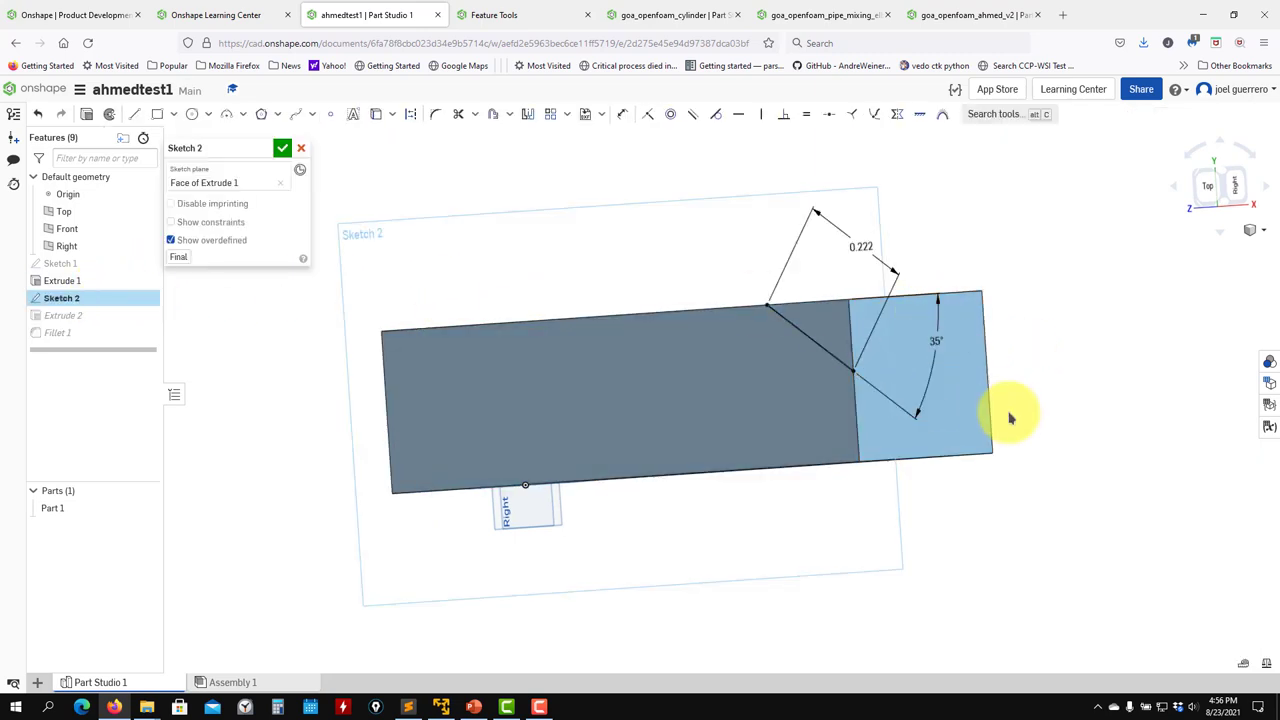
left_click(282, 148)
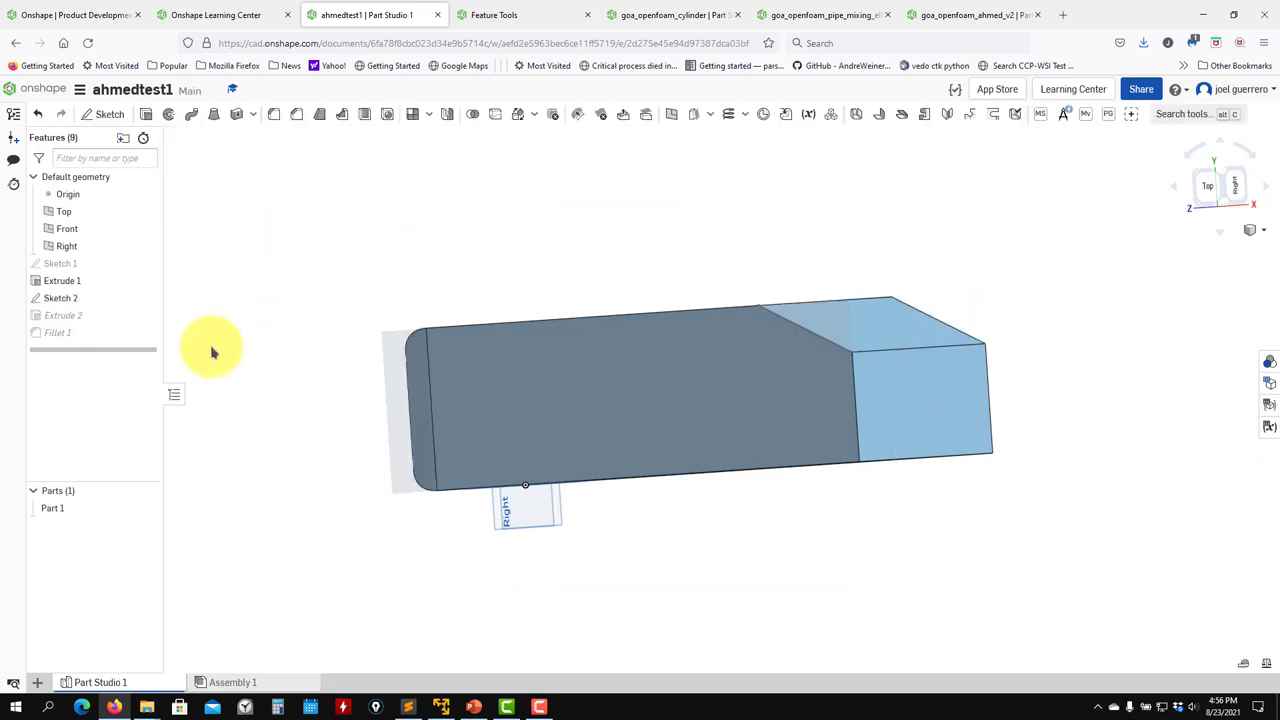
left_click(1205, 186)
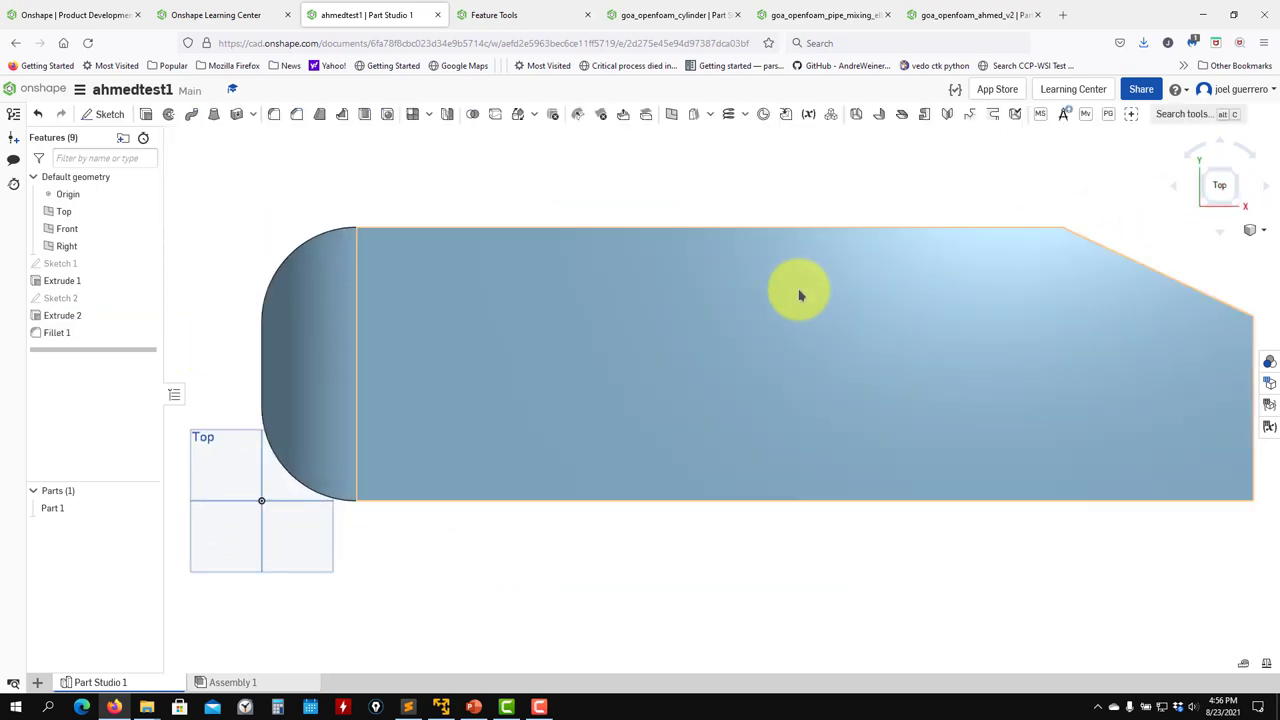
scroll(800, 295, "down", 3)
right_click_drag(523, 443, 631, 415)
Step: Start Sketch 3 on the body's large flat face viewed normal, then bring up the Okular drawing
left_click(631, 415)
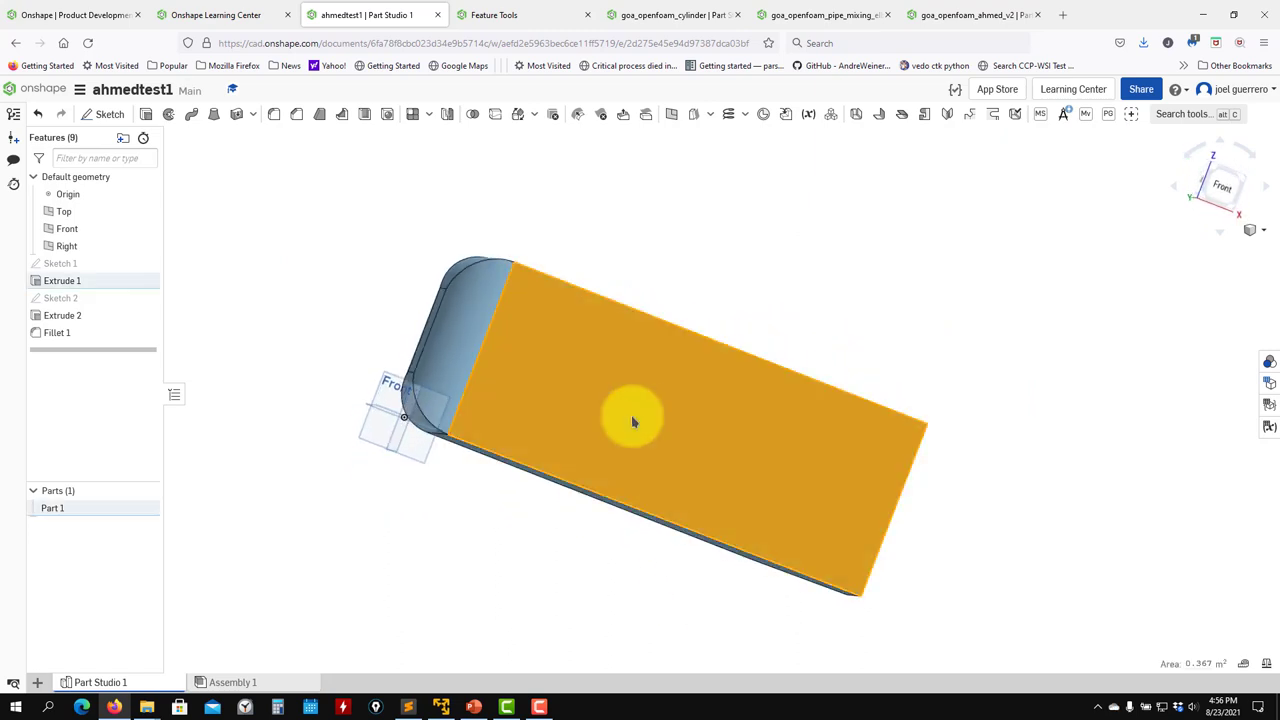
left_click(110, 114)
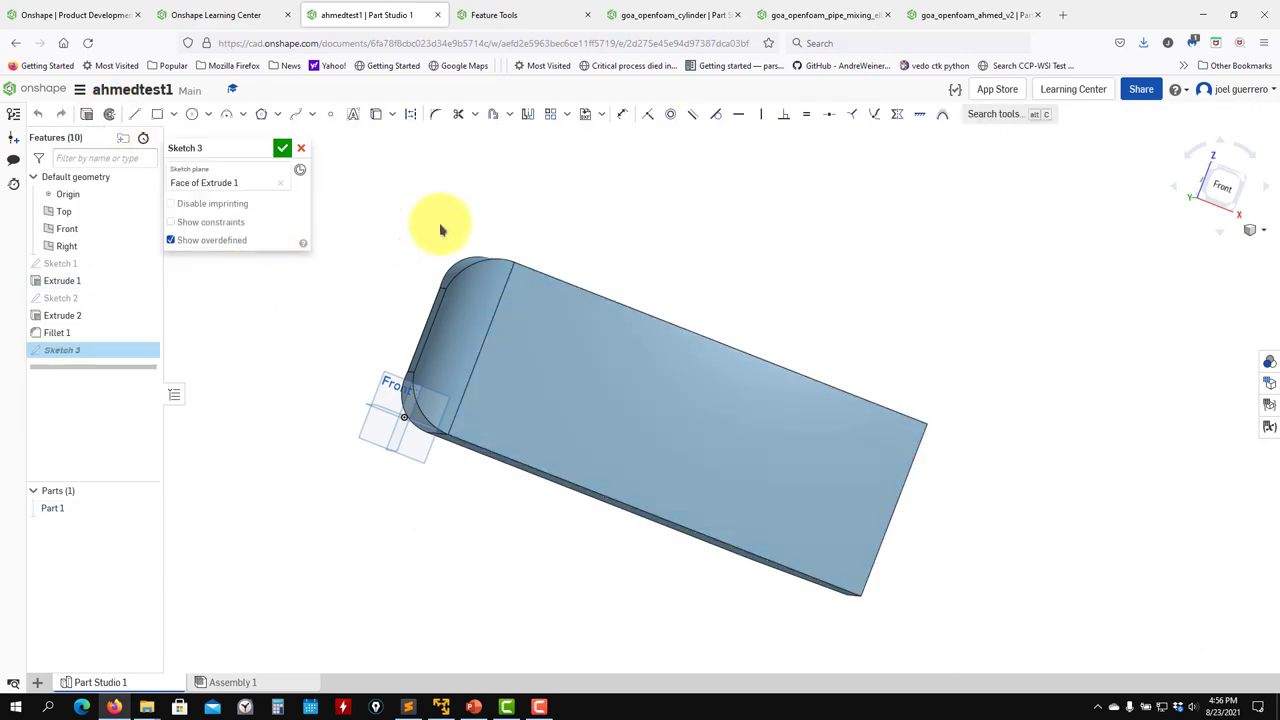
key("n")
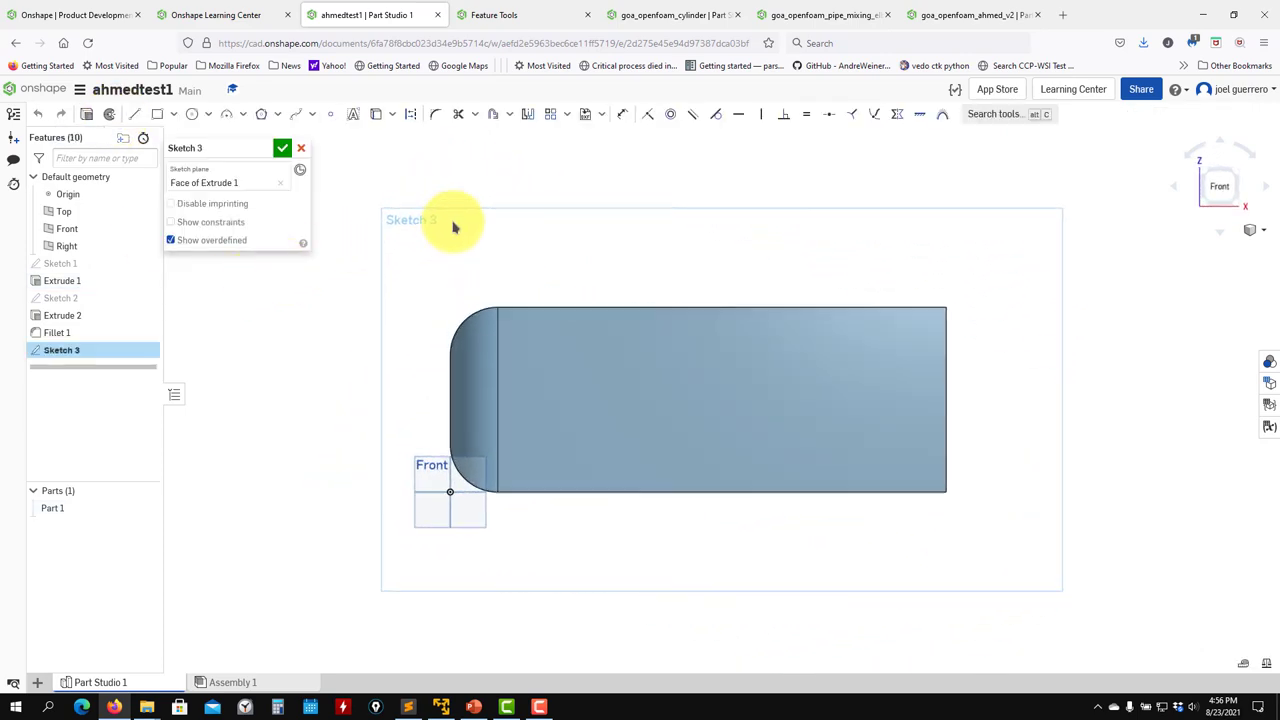
left_click(441, 706)
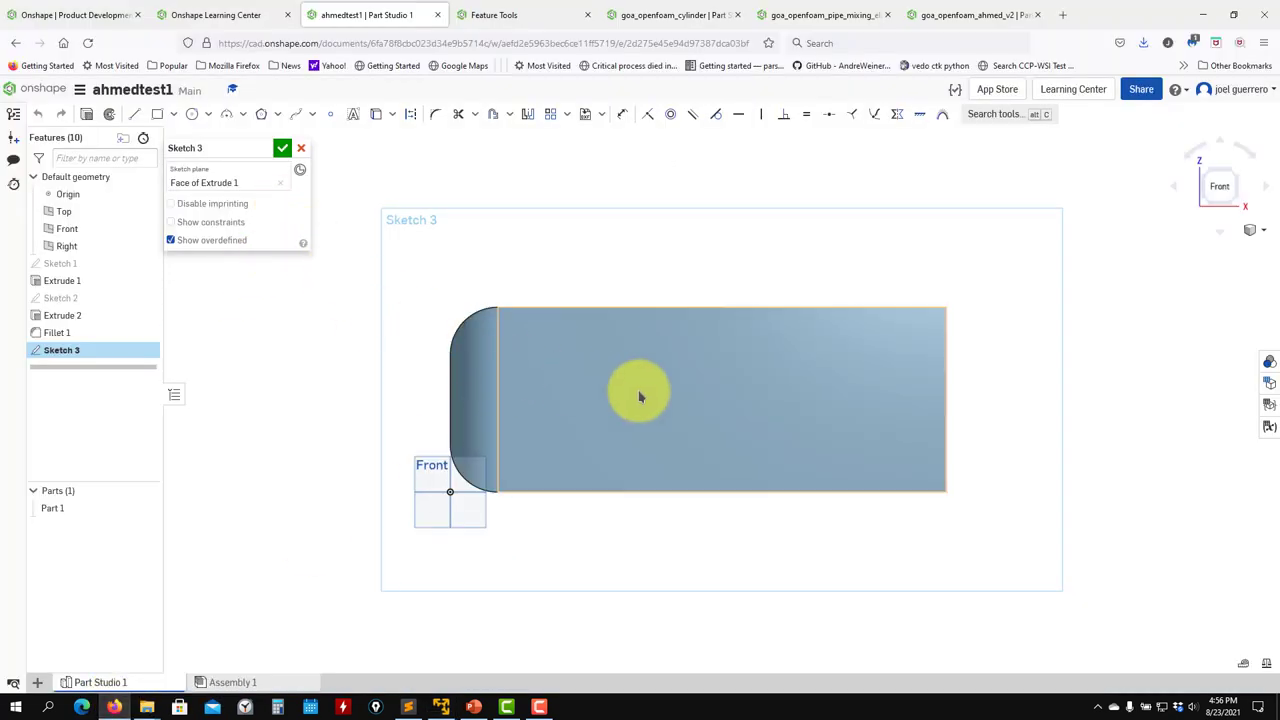
Step: Draw a 0.944 m horizontal line edge to edge across the face and make it construction
left_click(137, 116)
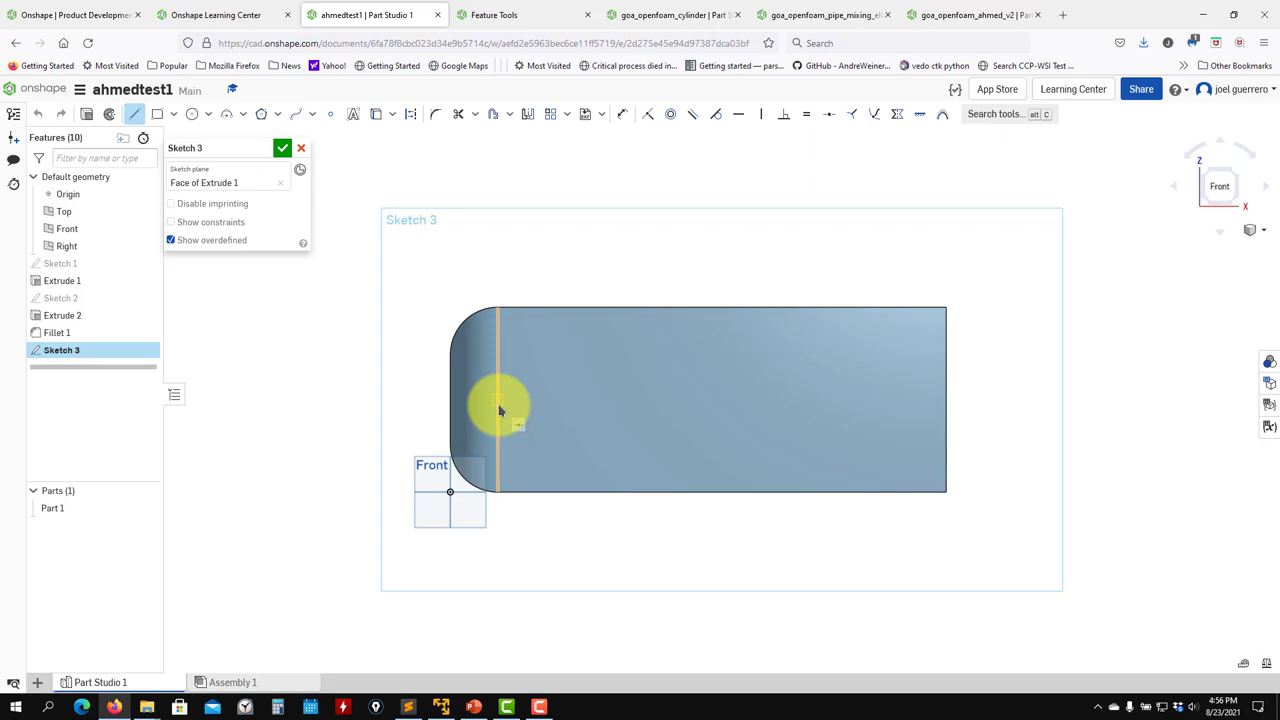
left_click(530, 402)
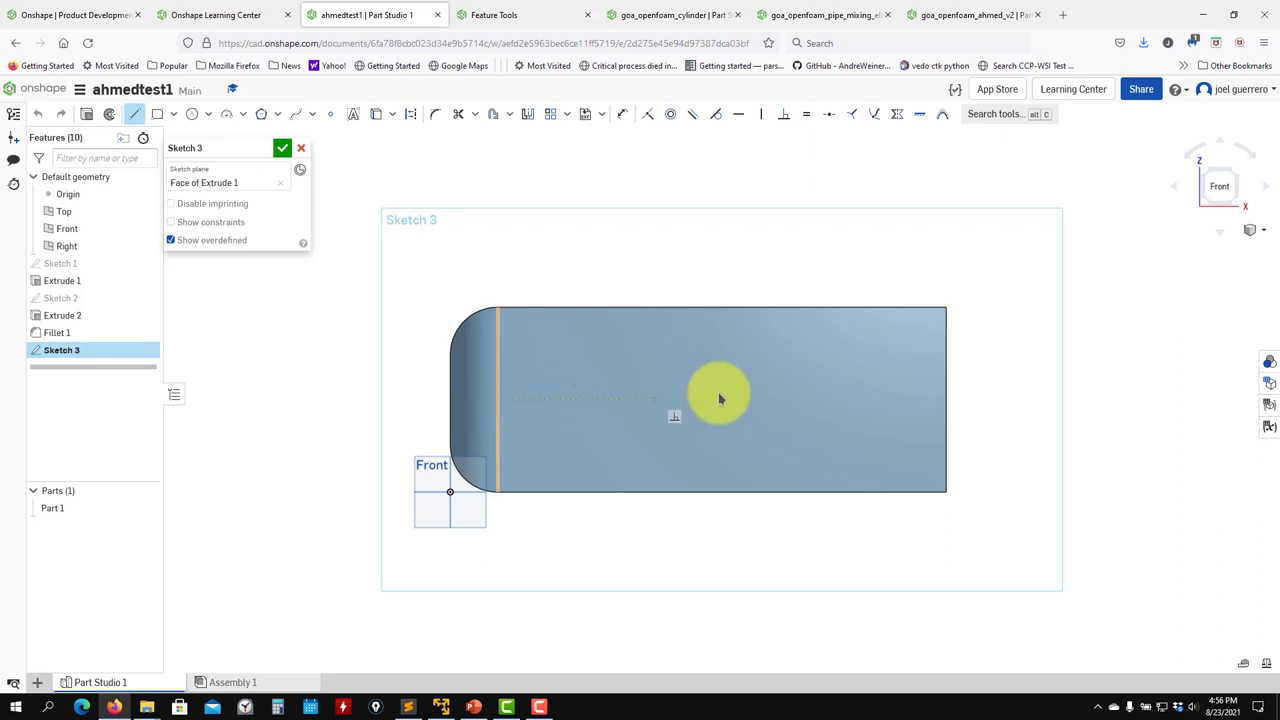
left_click(946, 401)
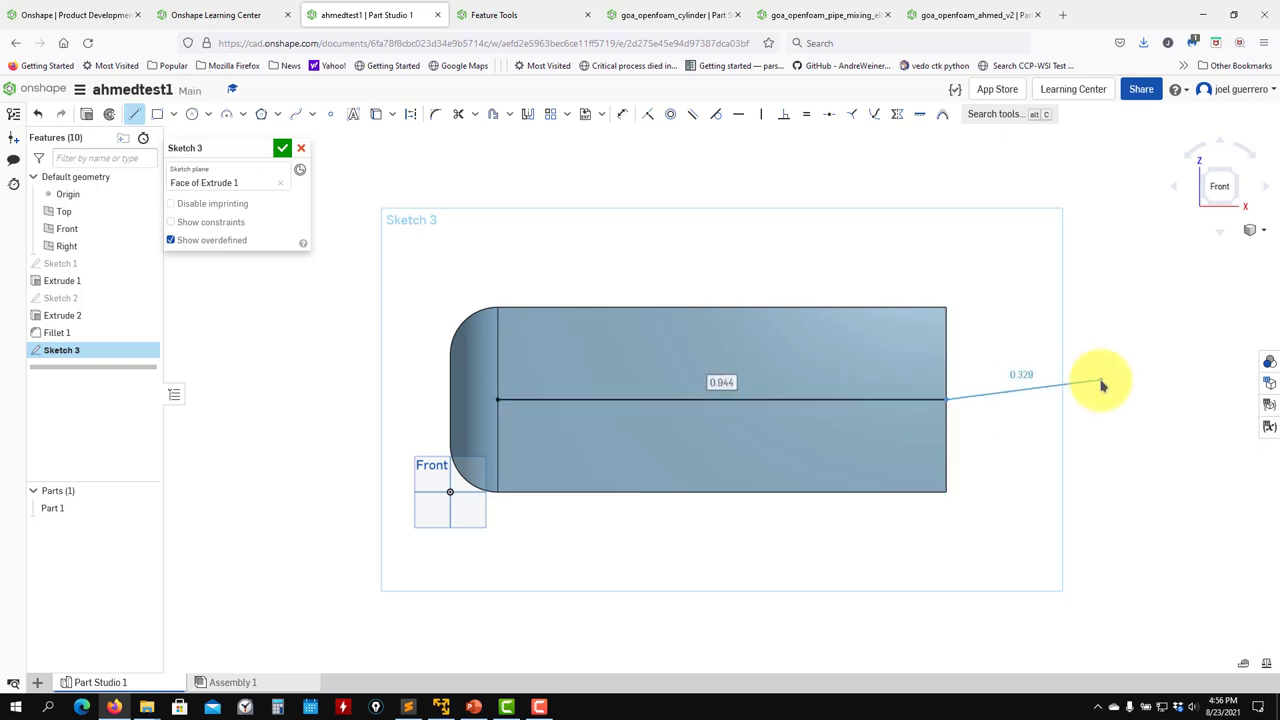
left_click(410, 113)
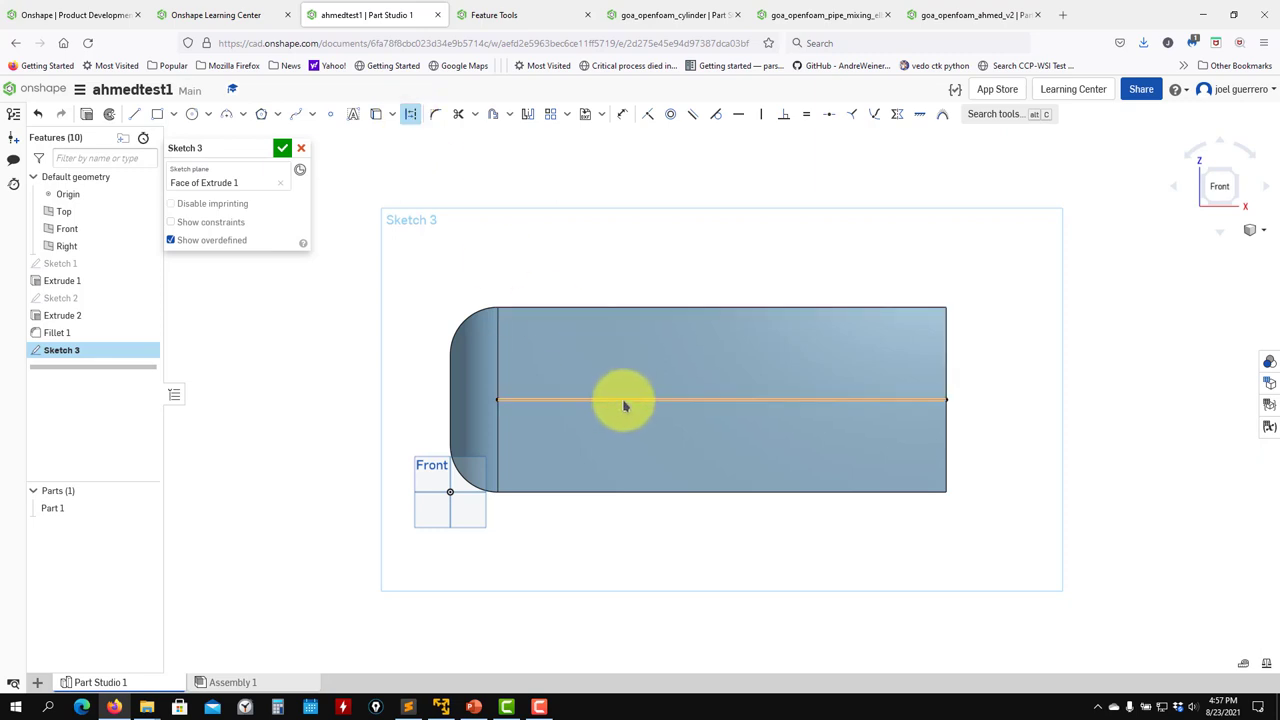
left_click(624, 403)
left_click(414, 116)
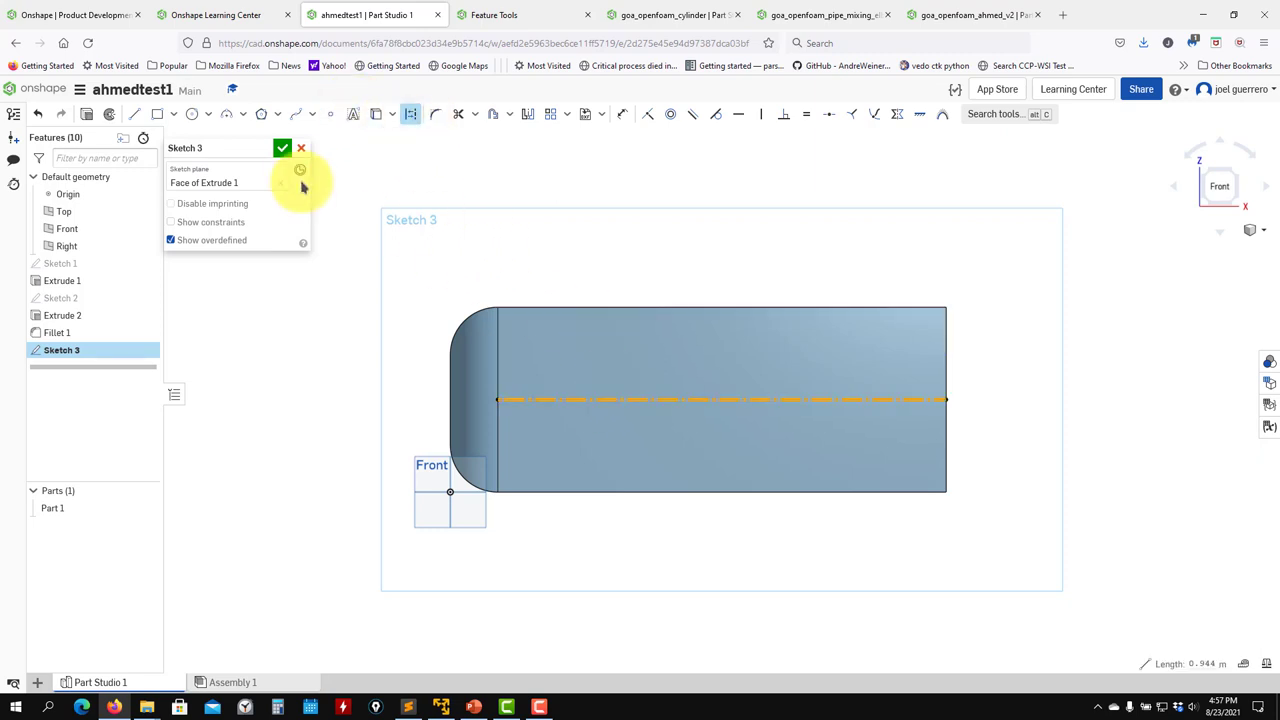
Step: Draw two centre-point circles near the body's front and rear, then view the Okular drawing
left_click(192, 113)
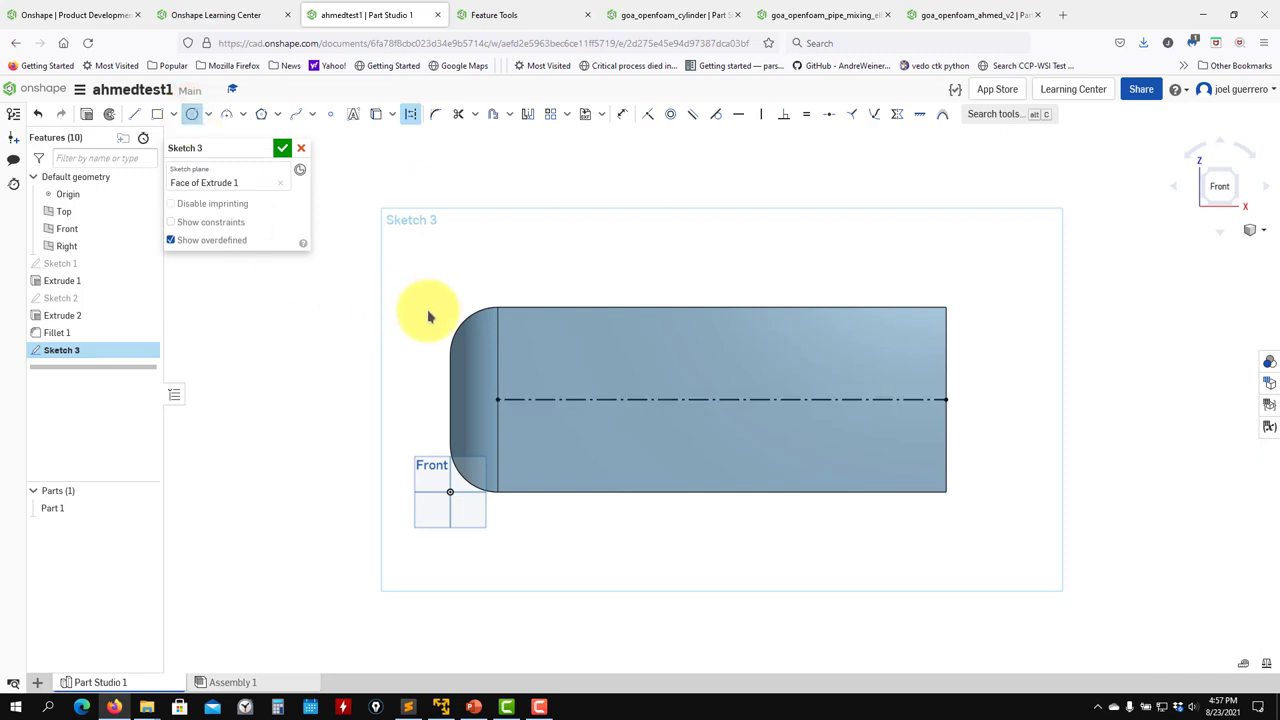
left_click(538, 323)
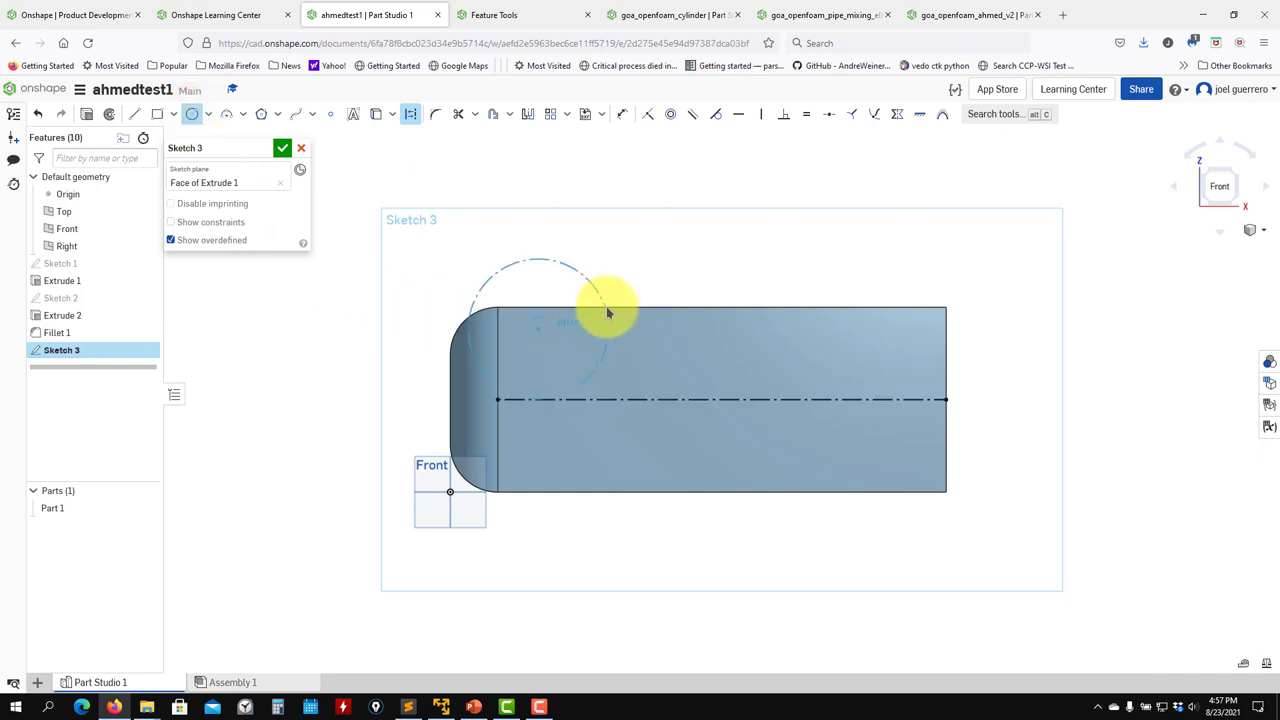
key("Escape")
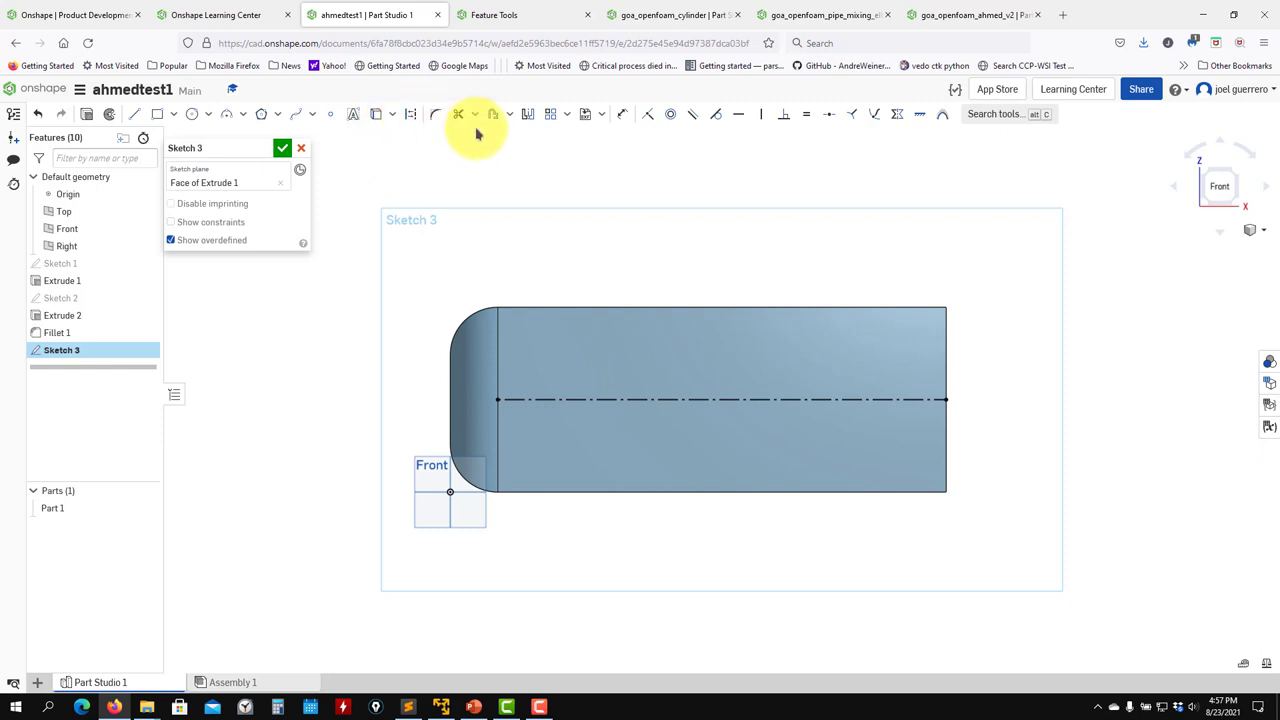
left_click(208, 114)
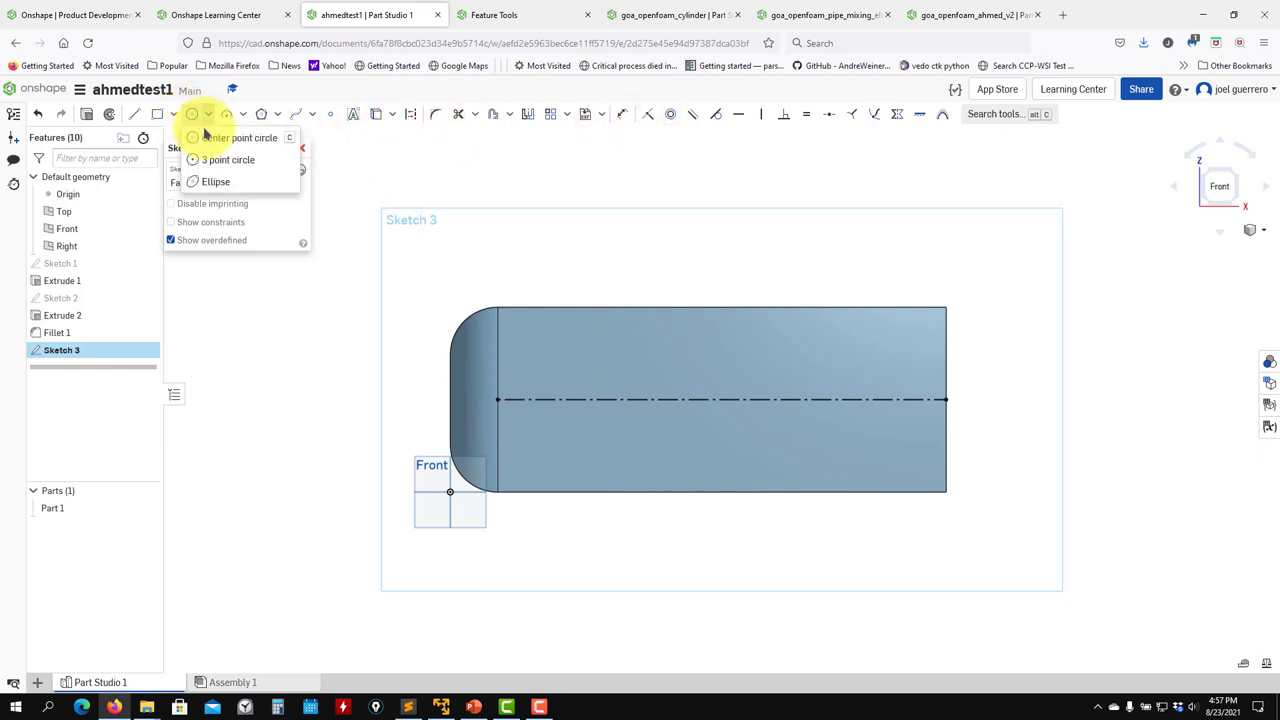
left_click(218, 139)
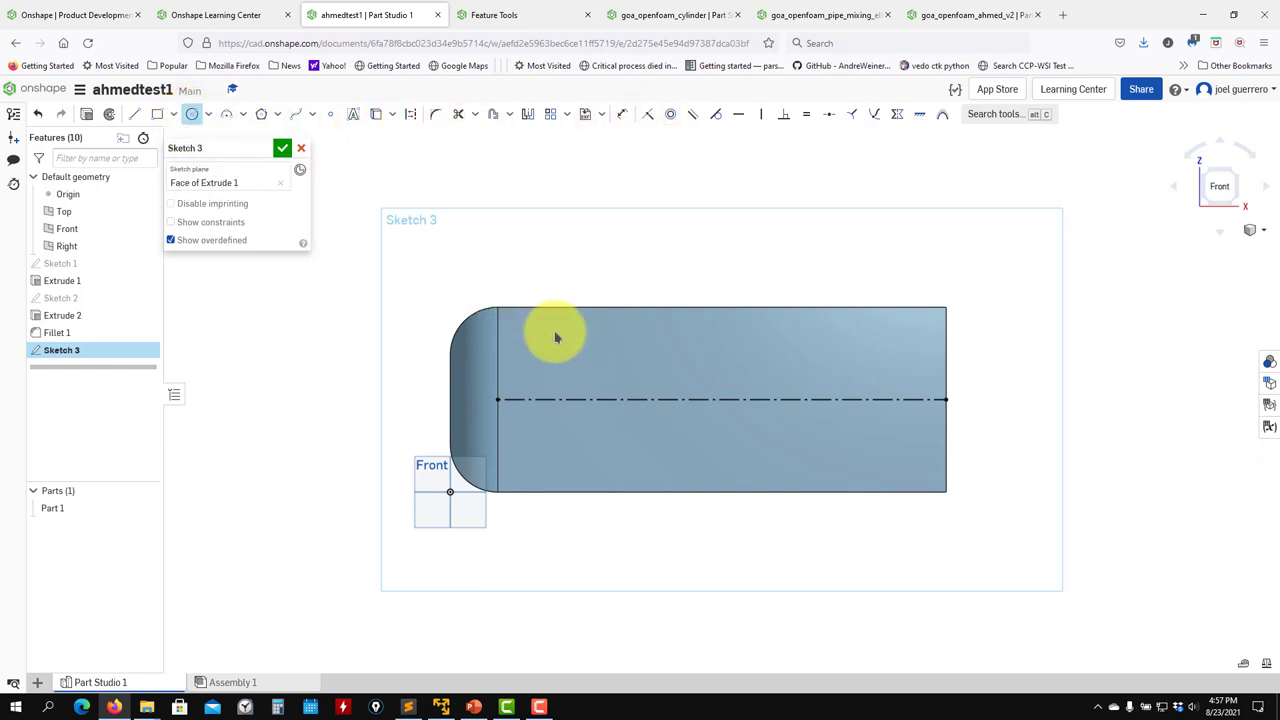
left_click(559, 332)
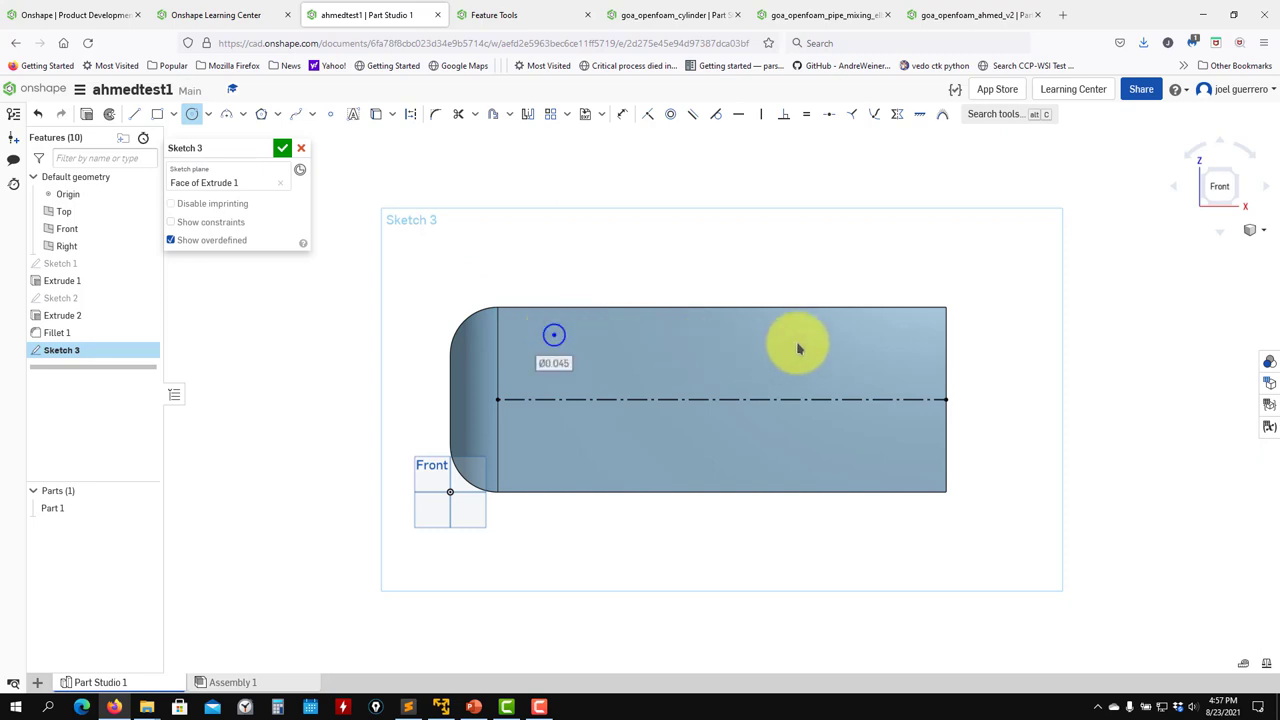
left_click(798, 344)
left_click(803, 363)
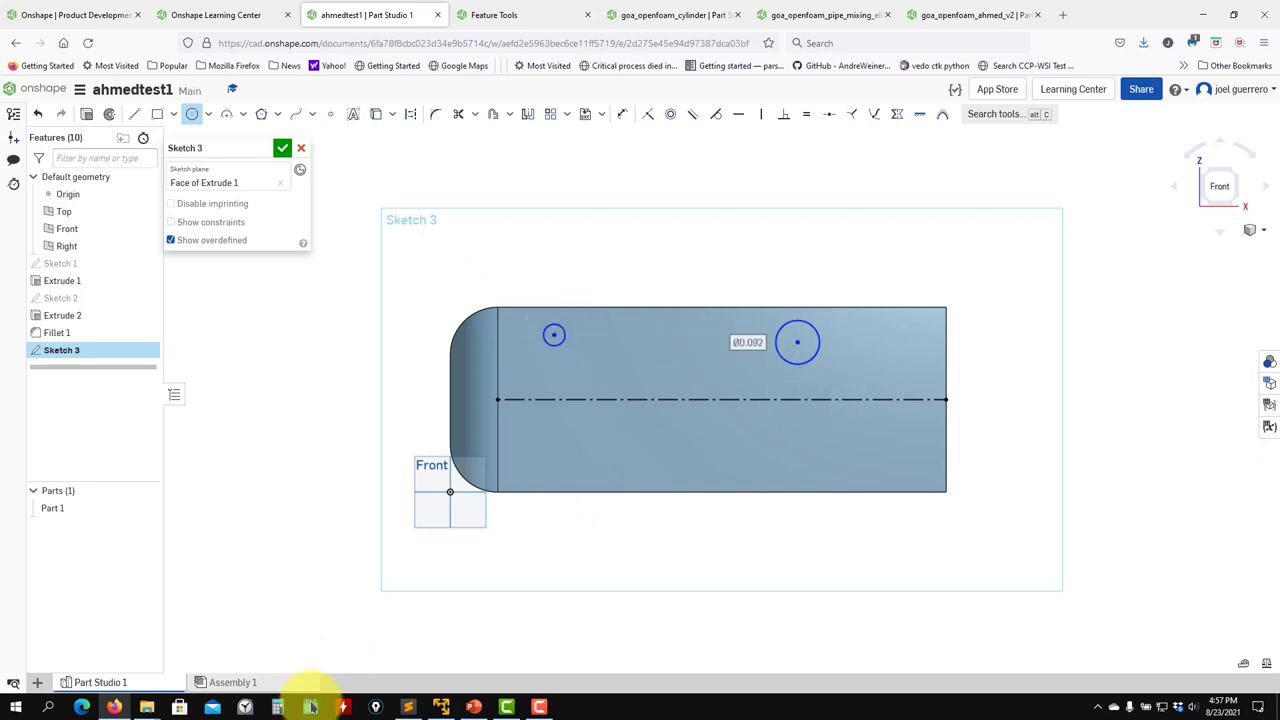
left_click(115, 707)
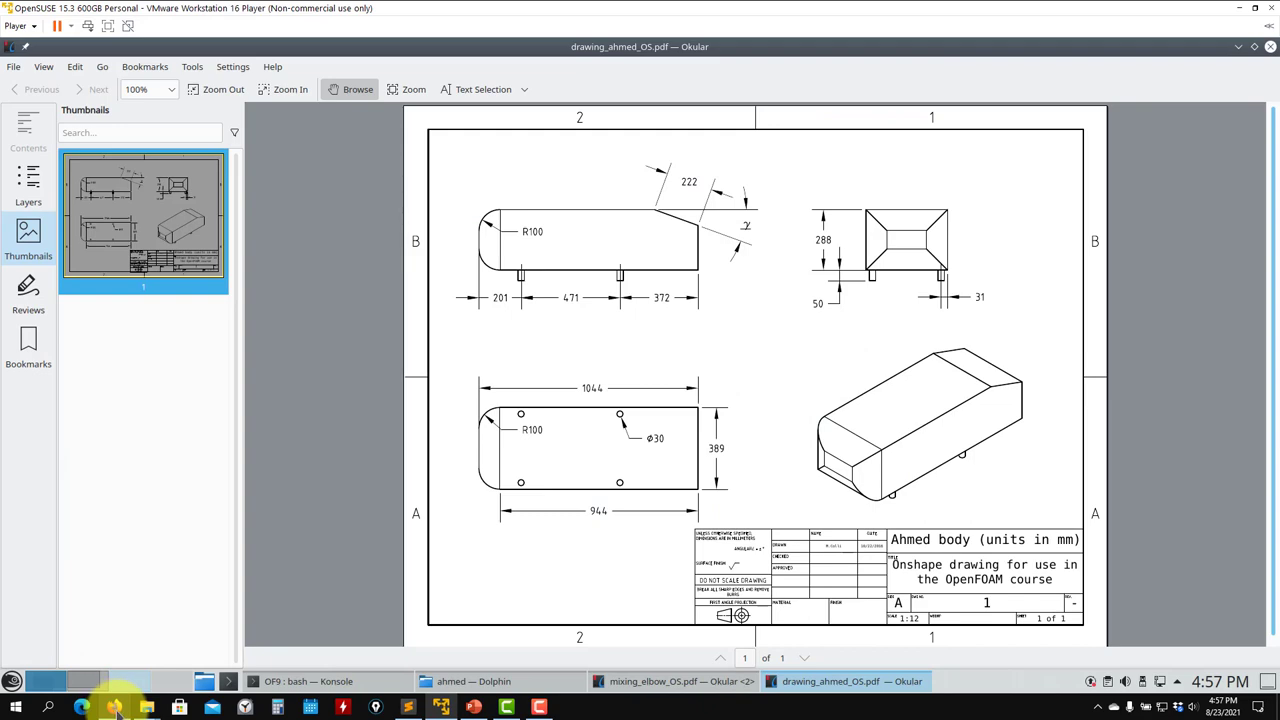
Step: Dimension both circles to a 0.03 diameter
left_click(115, 707)
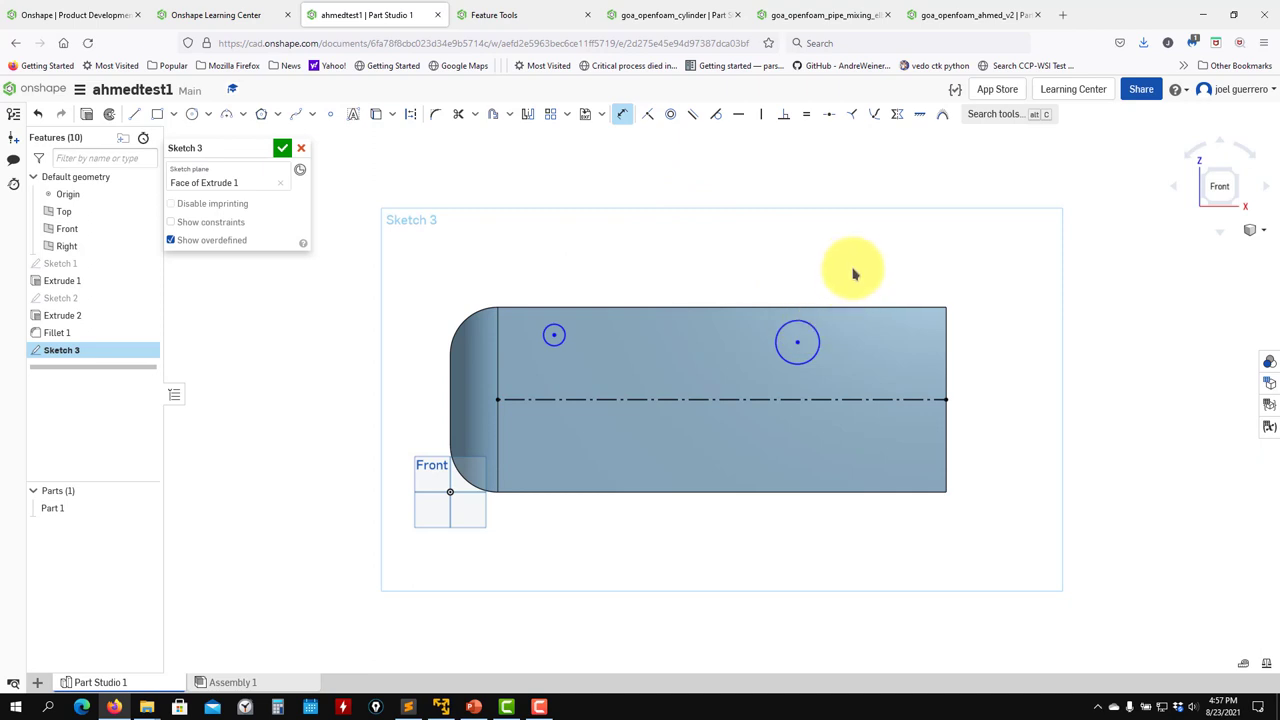
left_click(819, 346)
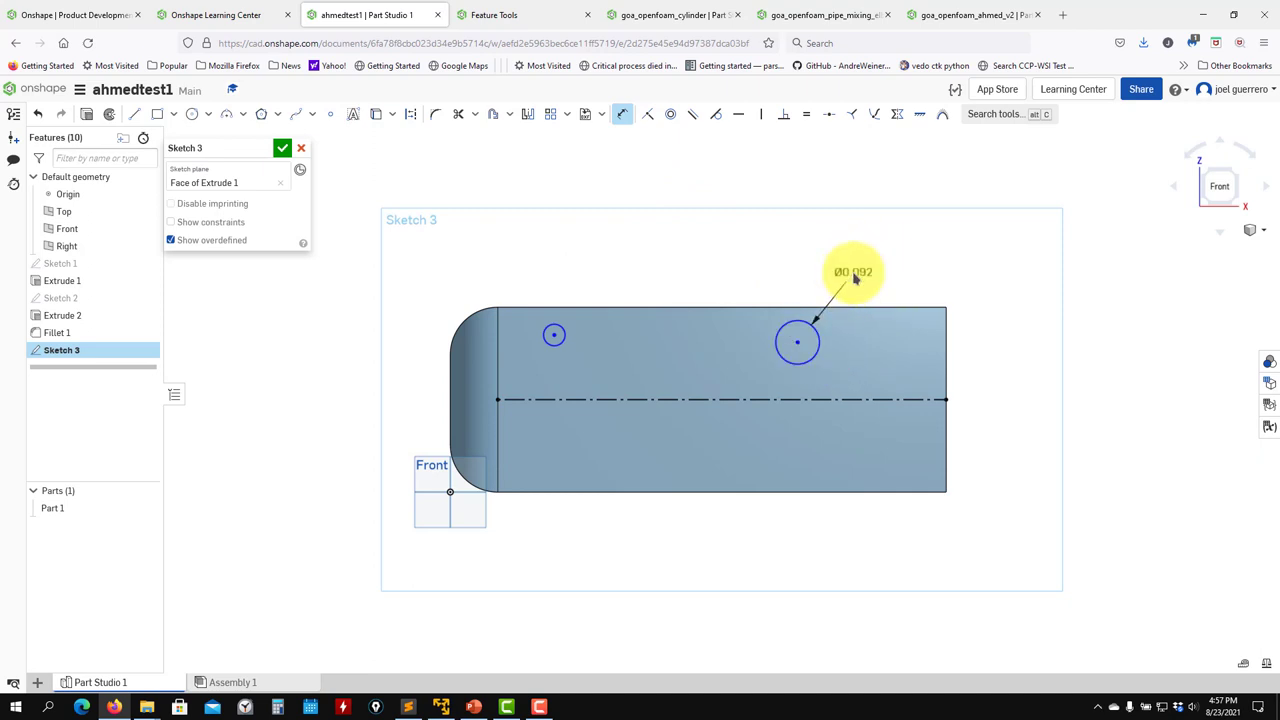
left_click(855, 279)
type("0.03")
key("Return")
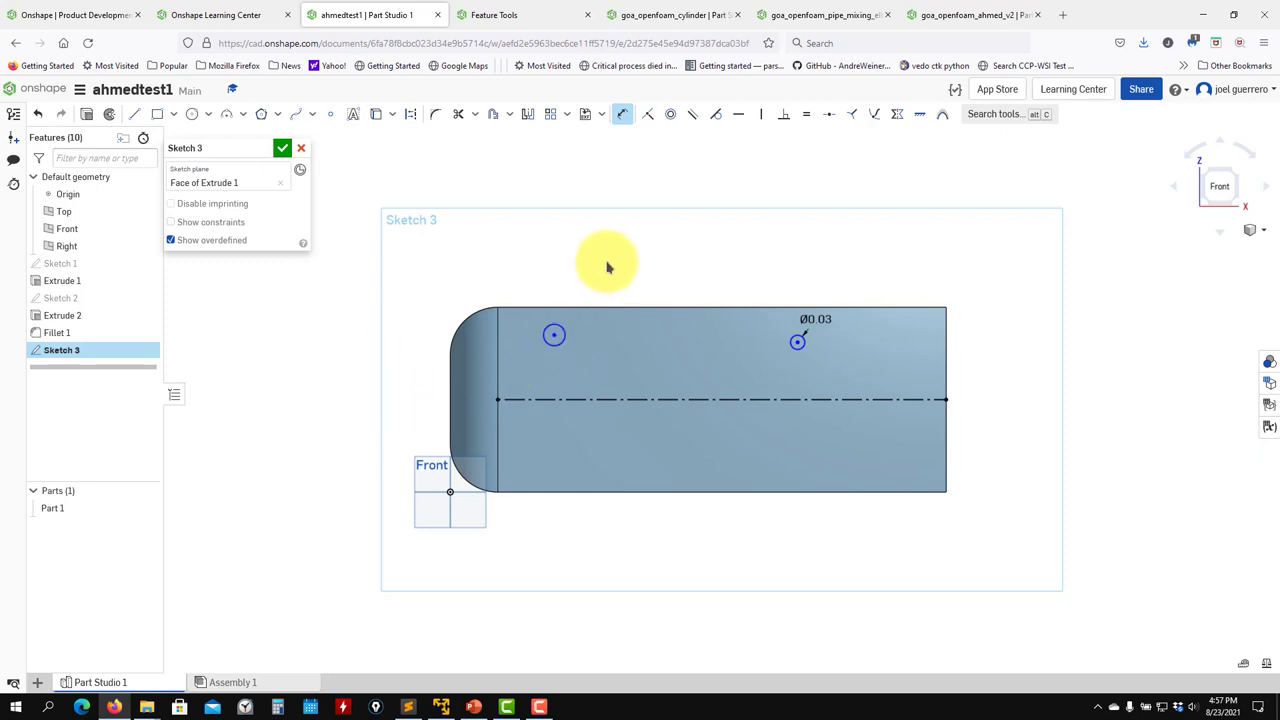
left_click(567, 341)
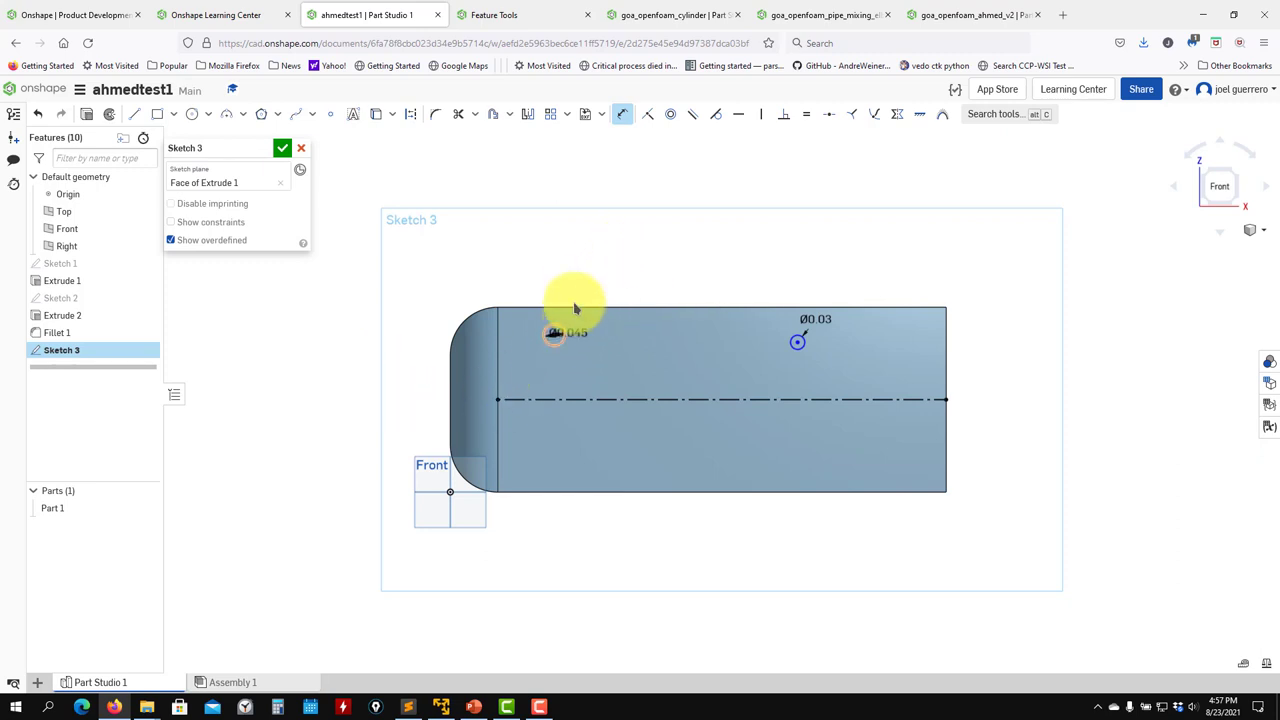
left_click(588, 277)
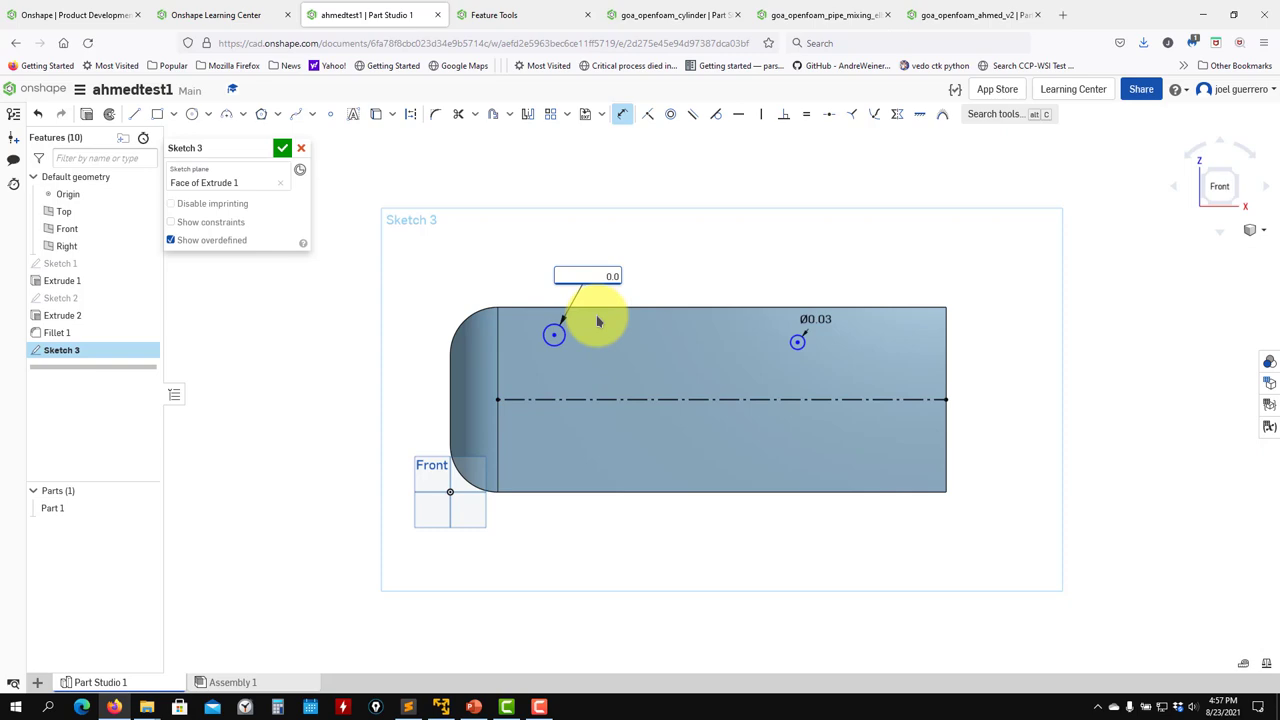
type("0.03")
key("Return")
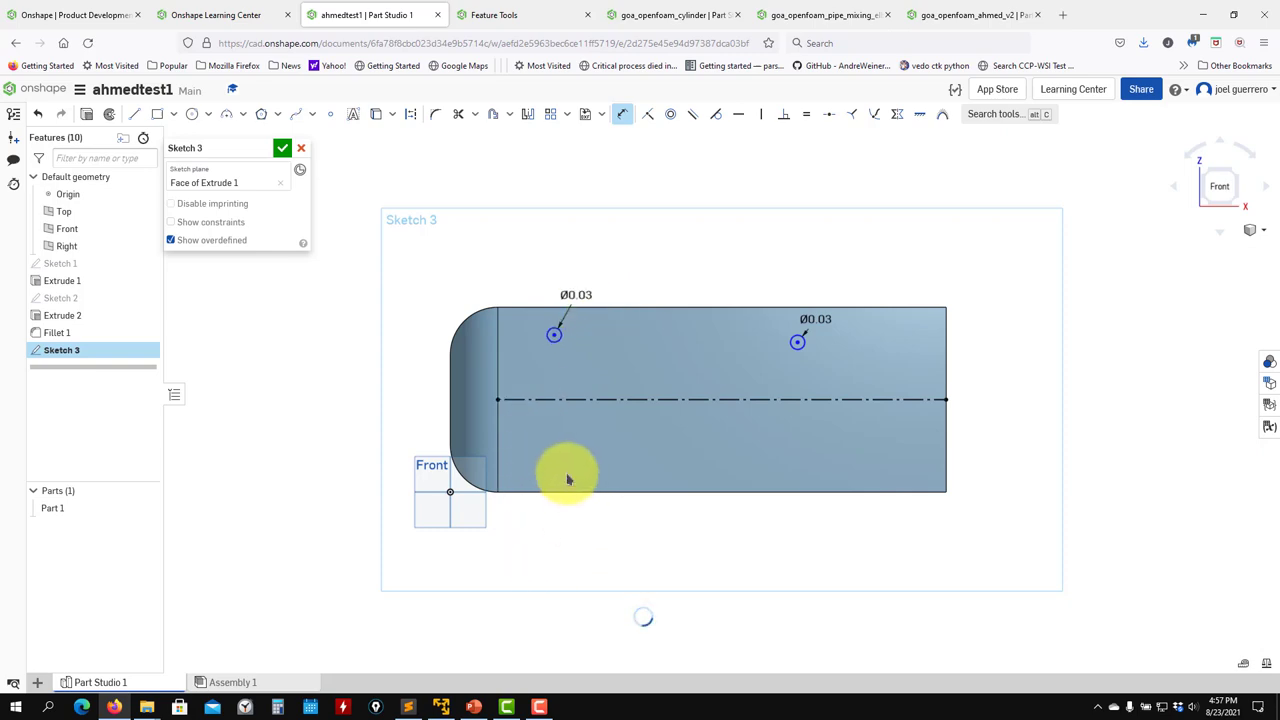
Step: Check the drawing, then dimension the left circle 0.201 from the body's front edge
left_click(117, 707)
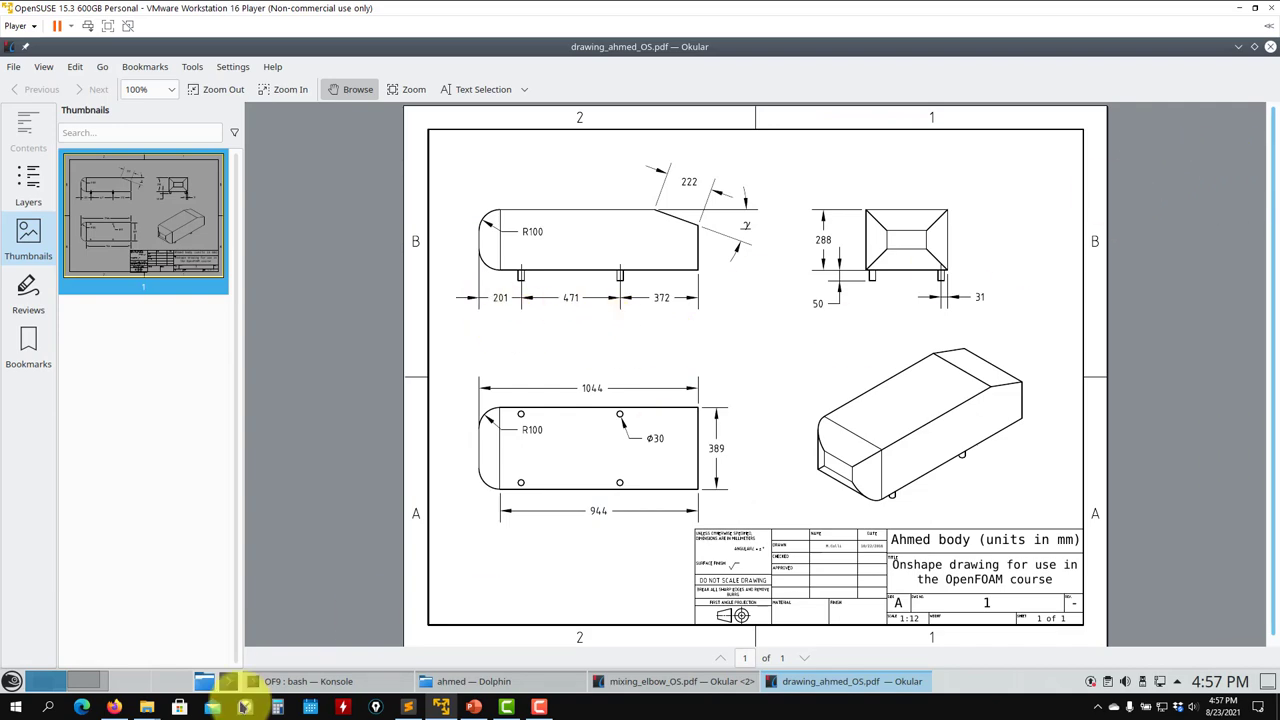
left_click(115, 706)
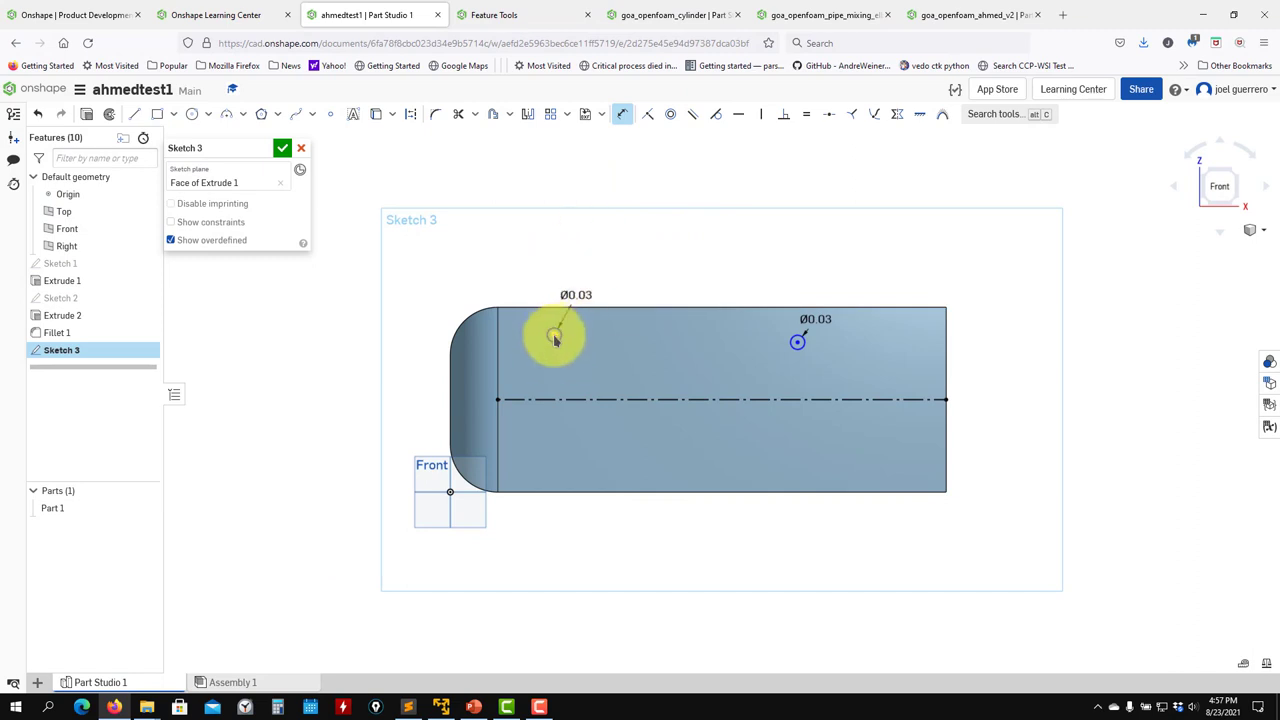
left_click(450, 366)
left_click(554, 335)
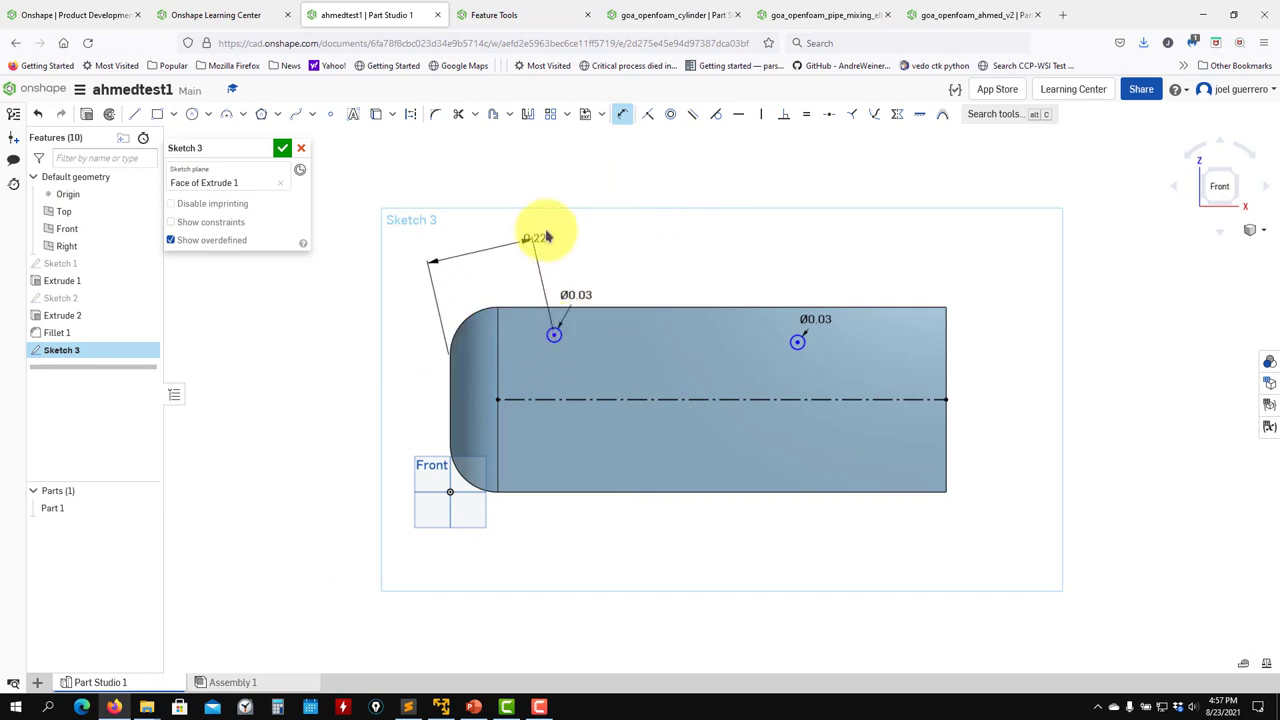
left_click(609, 225)
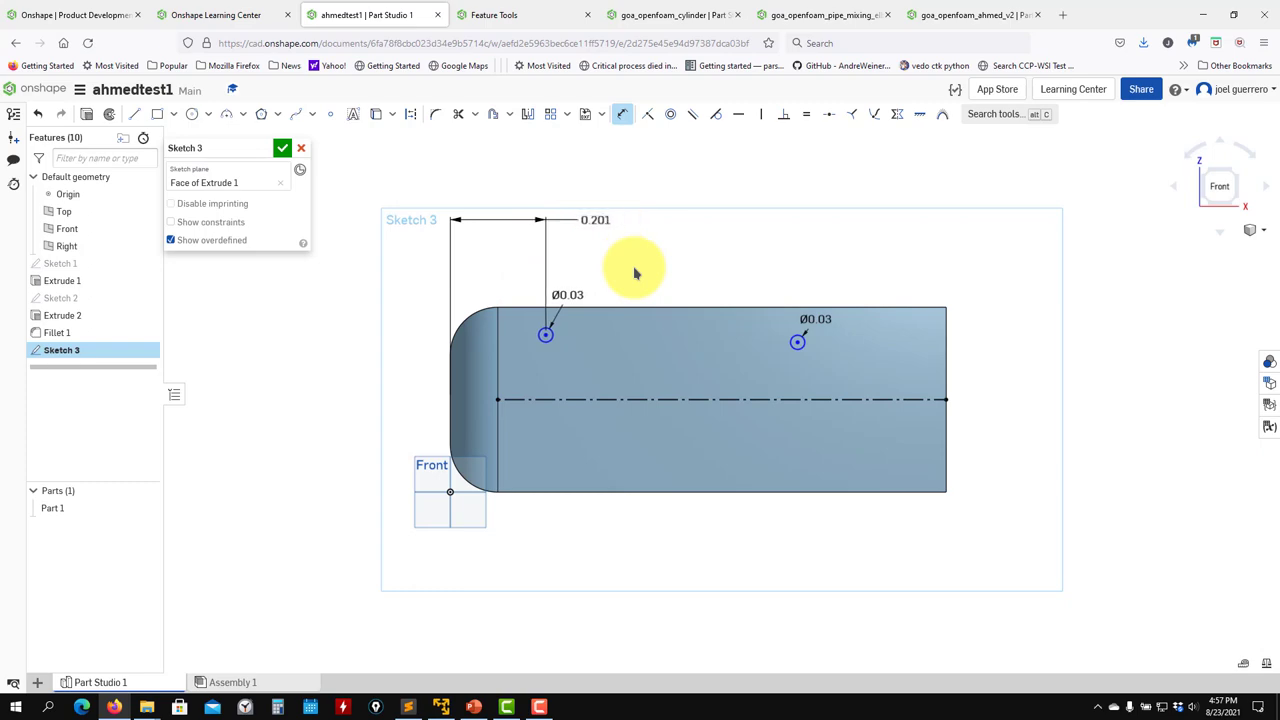
Step: Check the reference drawing, then dimension the right circle 0.372 from the body's rear edge
key("alt+Tab")
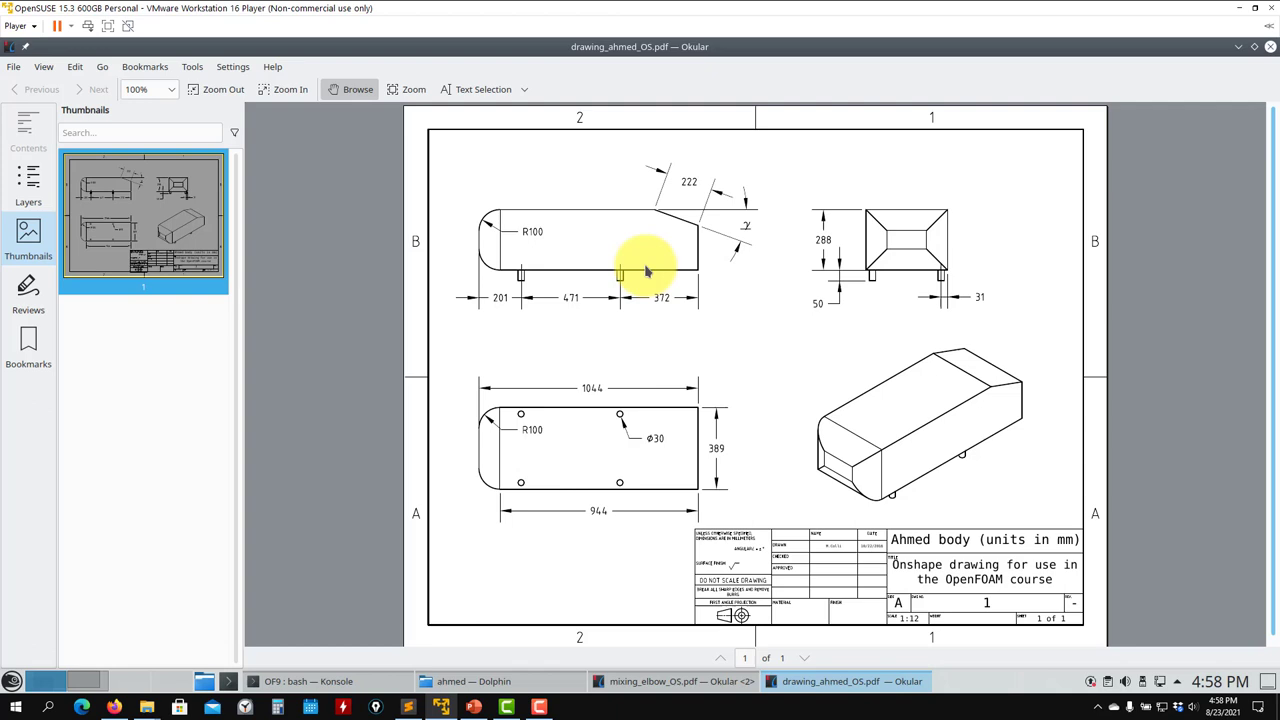
left_click(1245, 12)
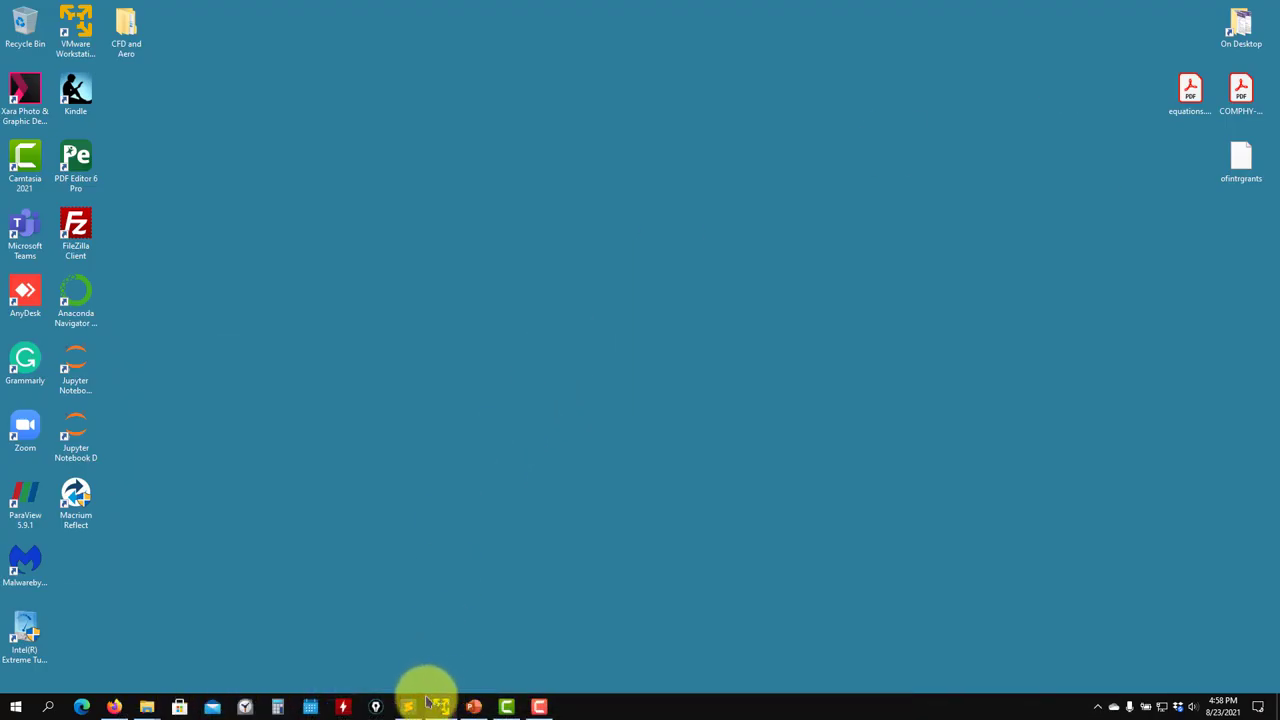
left_click(114, 706)
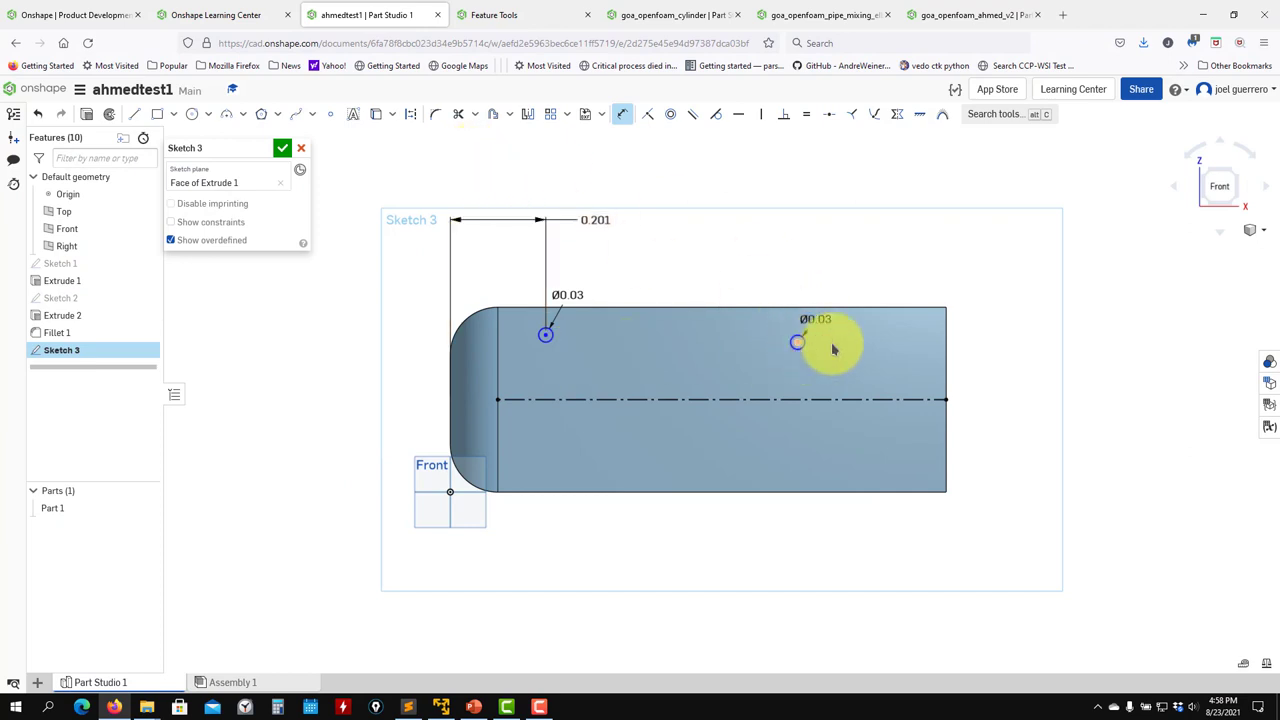
left_click(948, 349)
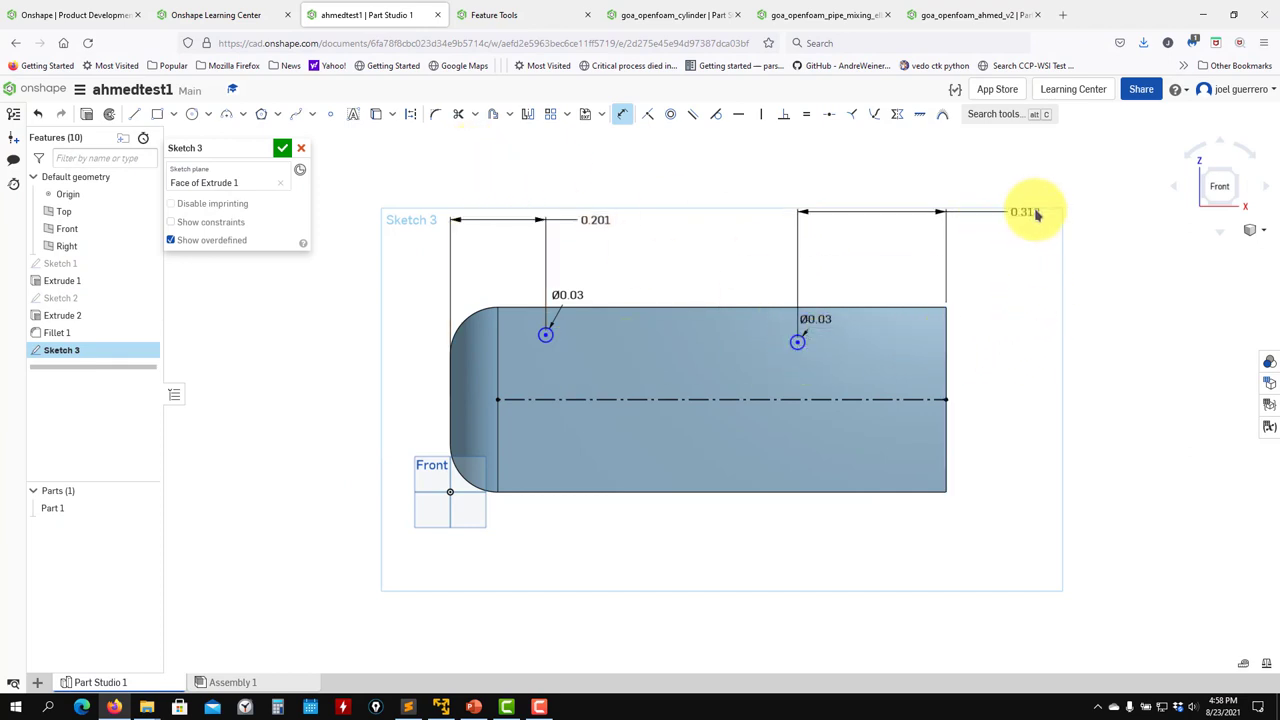
left_click(1040, 210)
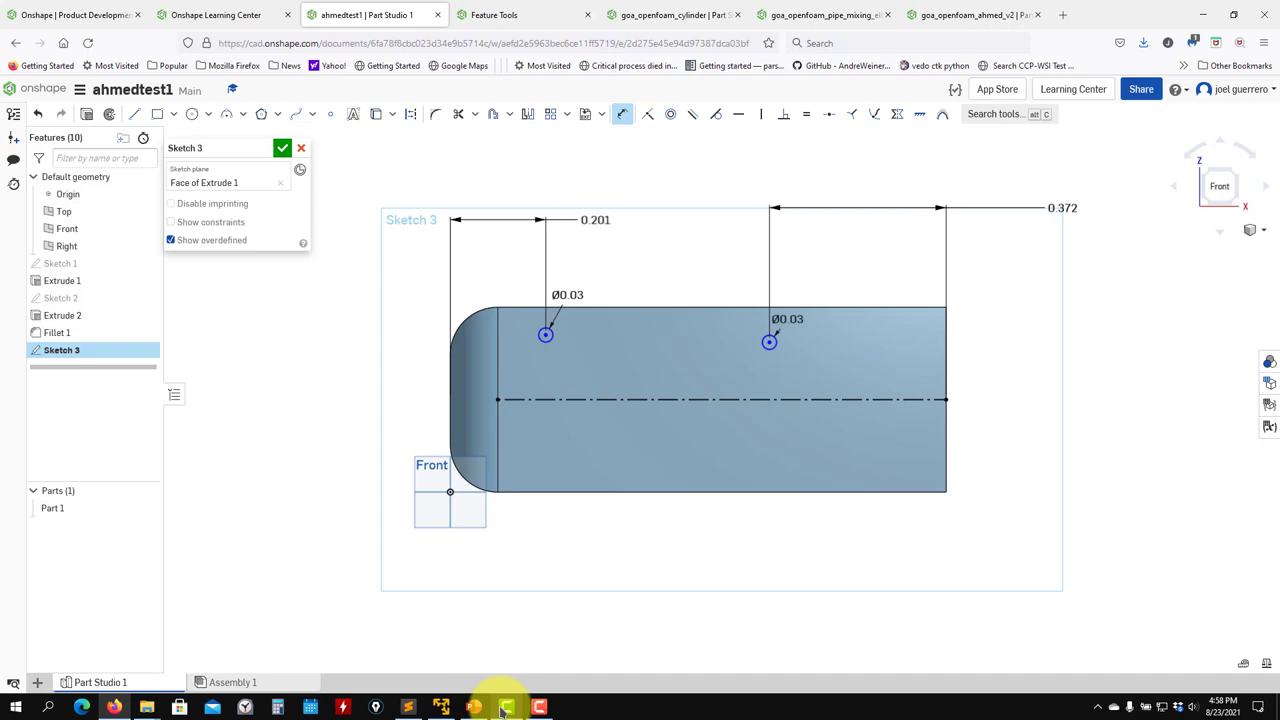
left_click(450, 708)
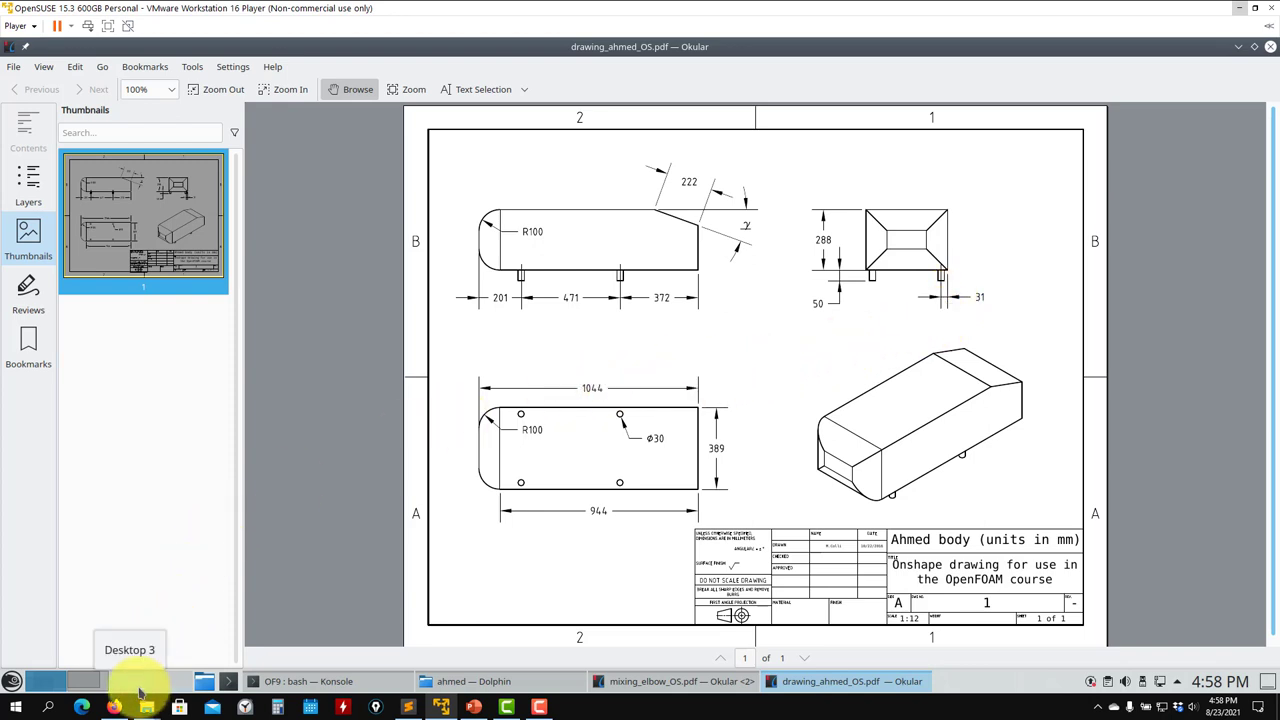
Step: Dimension the right stilt circle 0.031 from the body's top edge
mouse_move(114, 707)
left_click(143, 620)
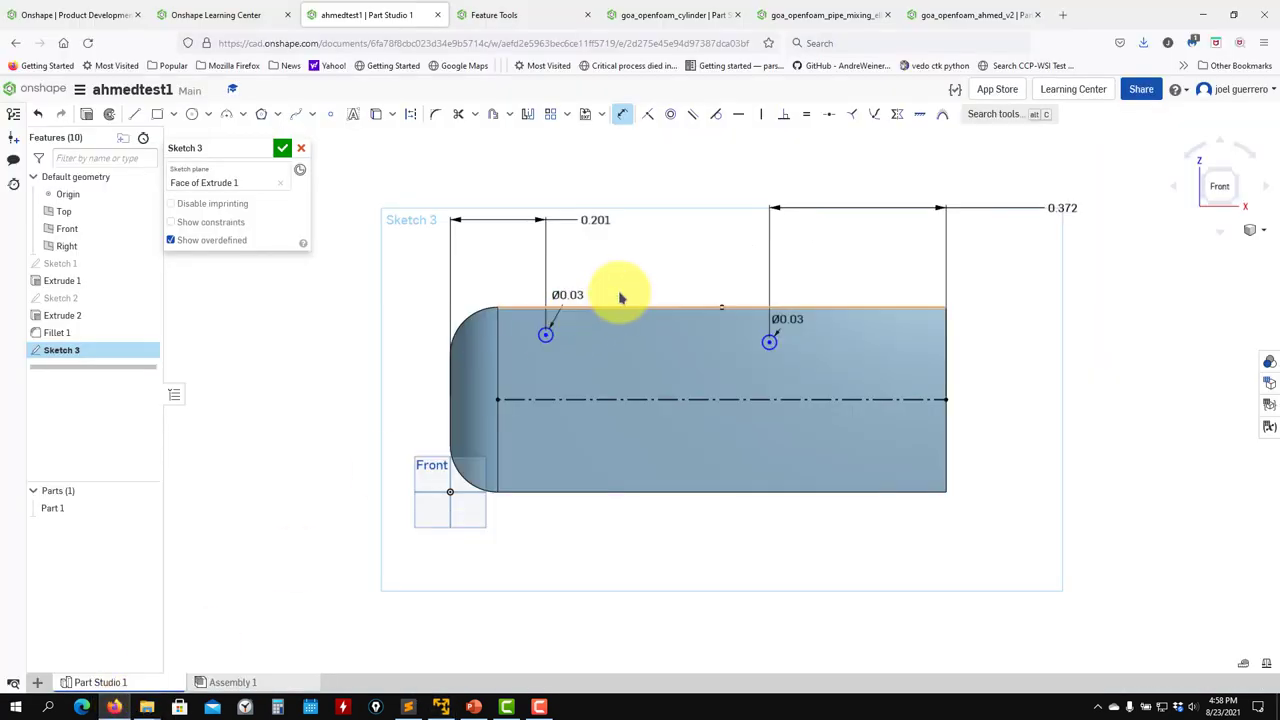
scroll(843, 352, "up", 3)
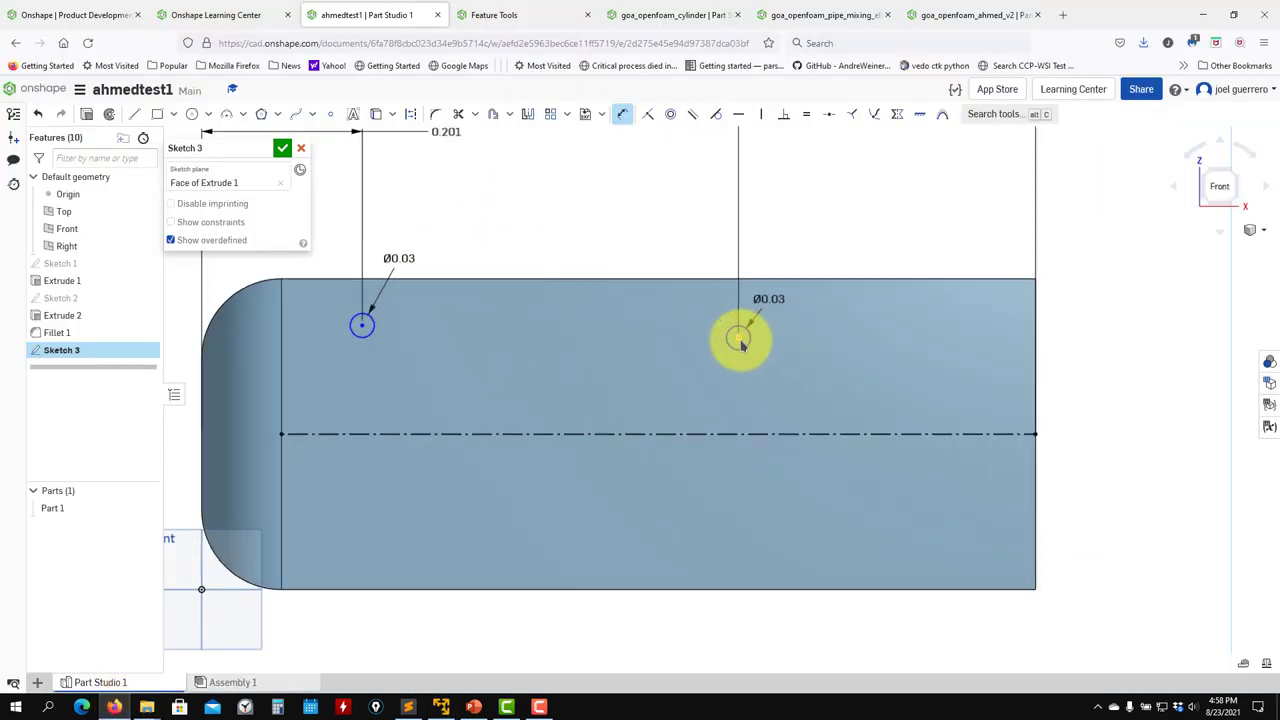
left_click(766, 282)
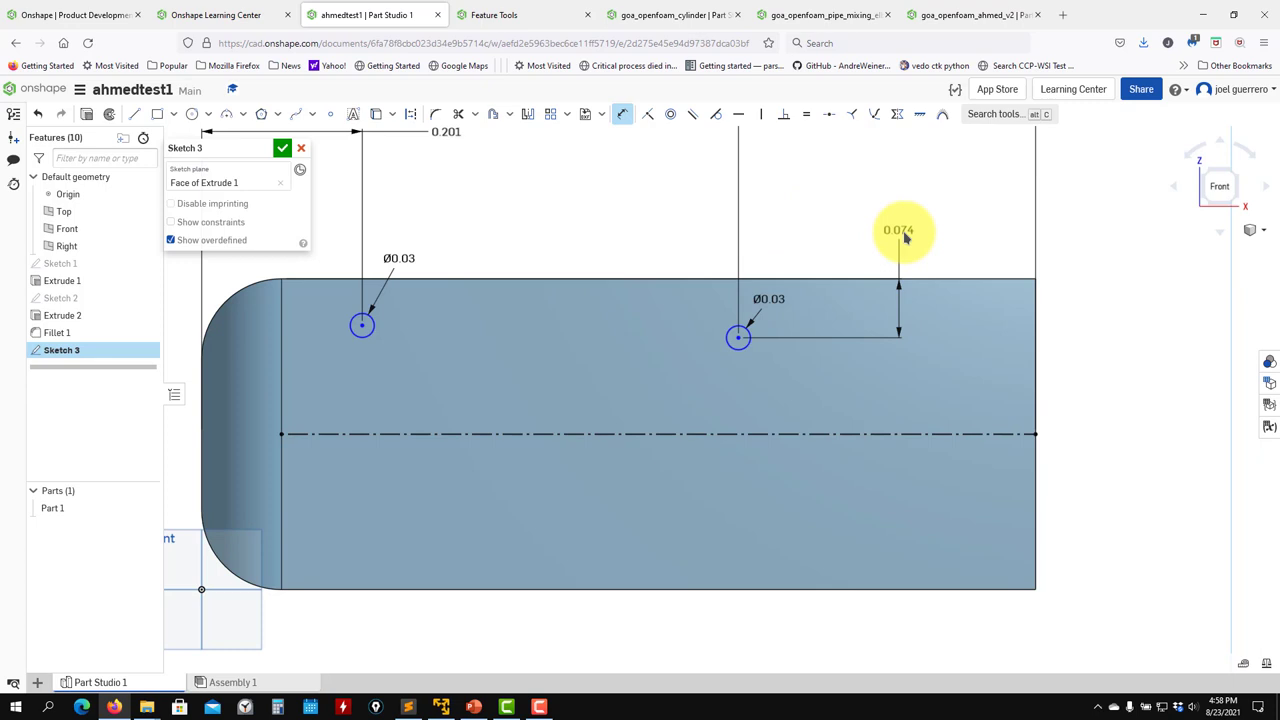
left_click(888, 222)
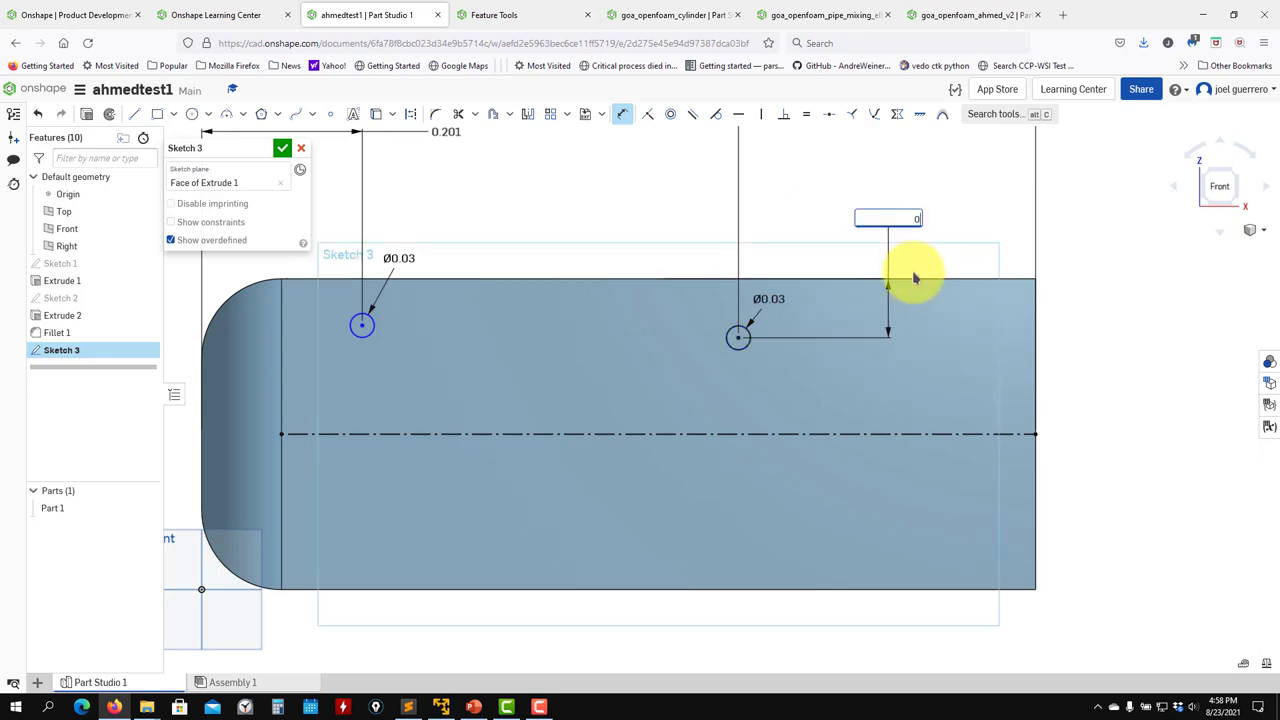
type("0.031")
key("Return")
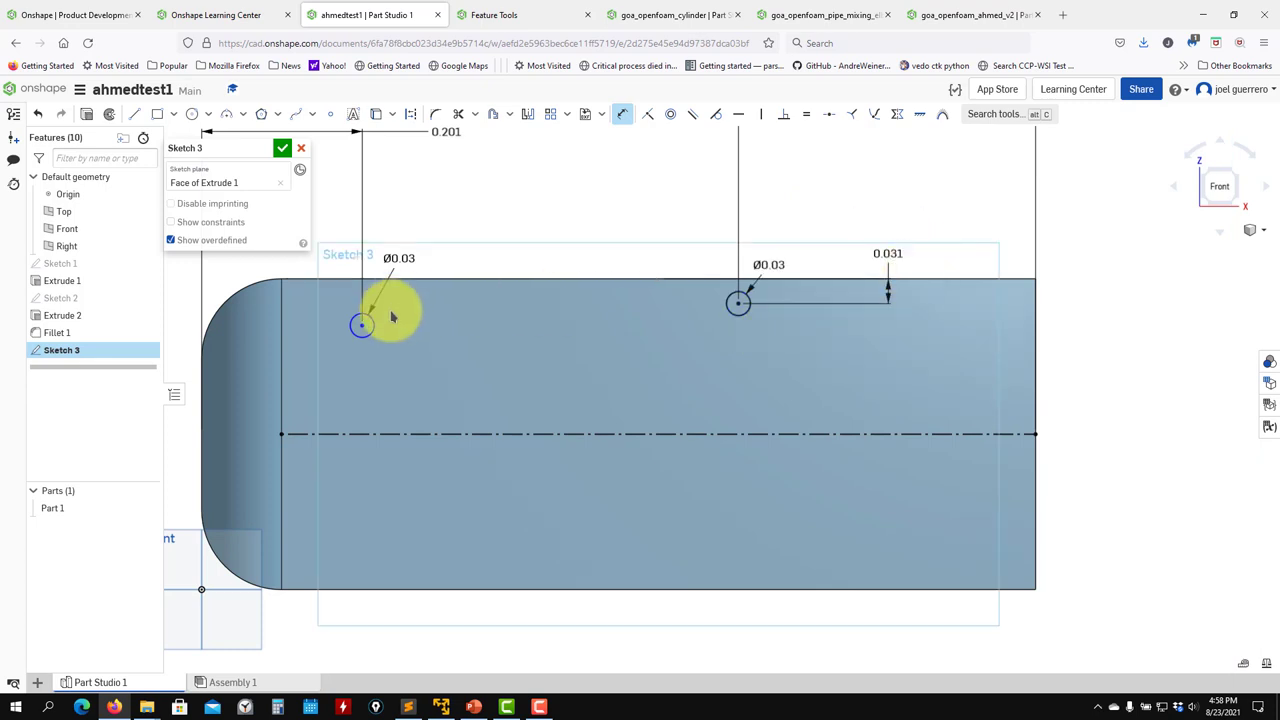
Step: Add a 0.471 dimension between the two circle centres, placed above the part
left_click(420, 280)
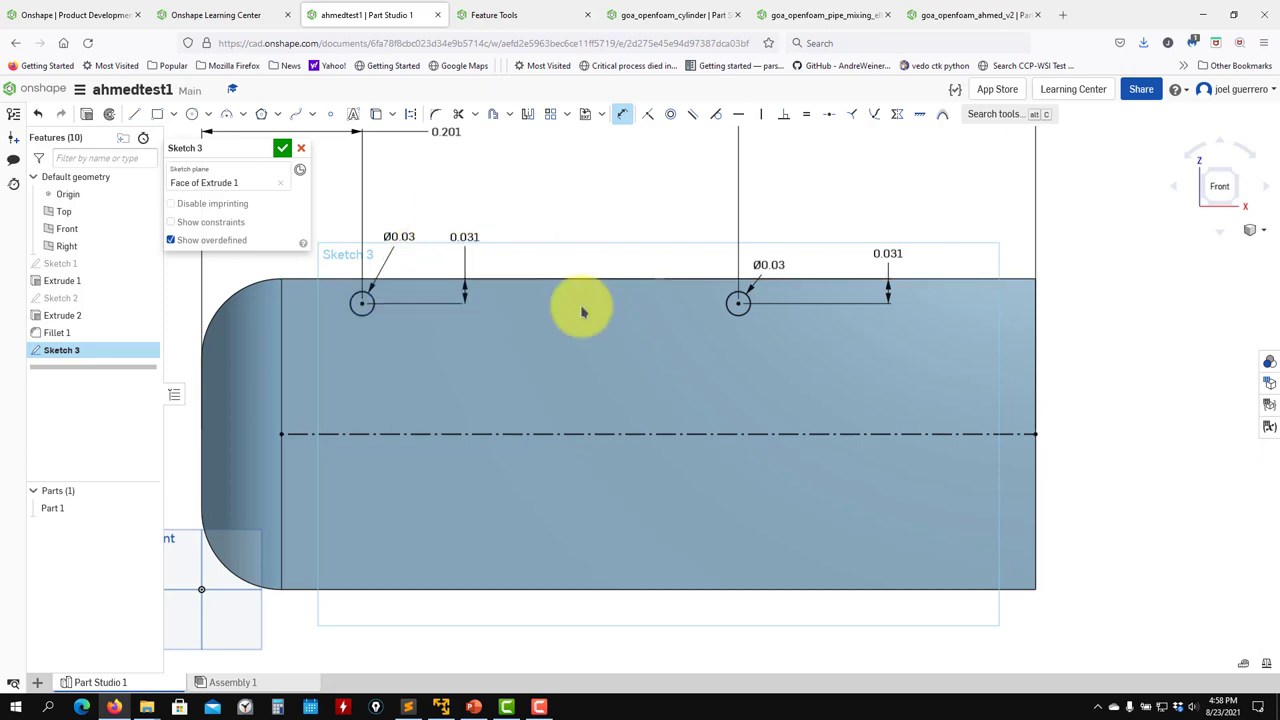
scroll(582, 300, "down", 2)
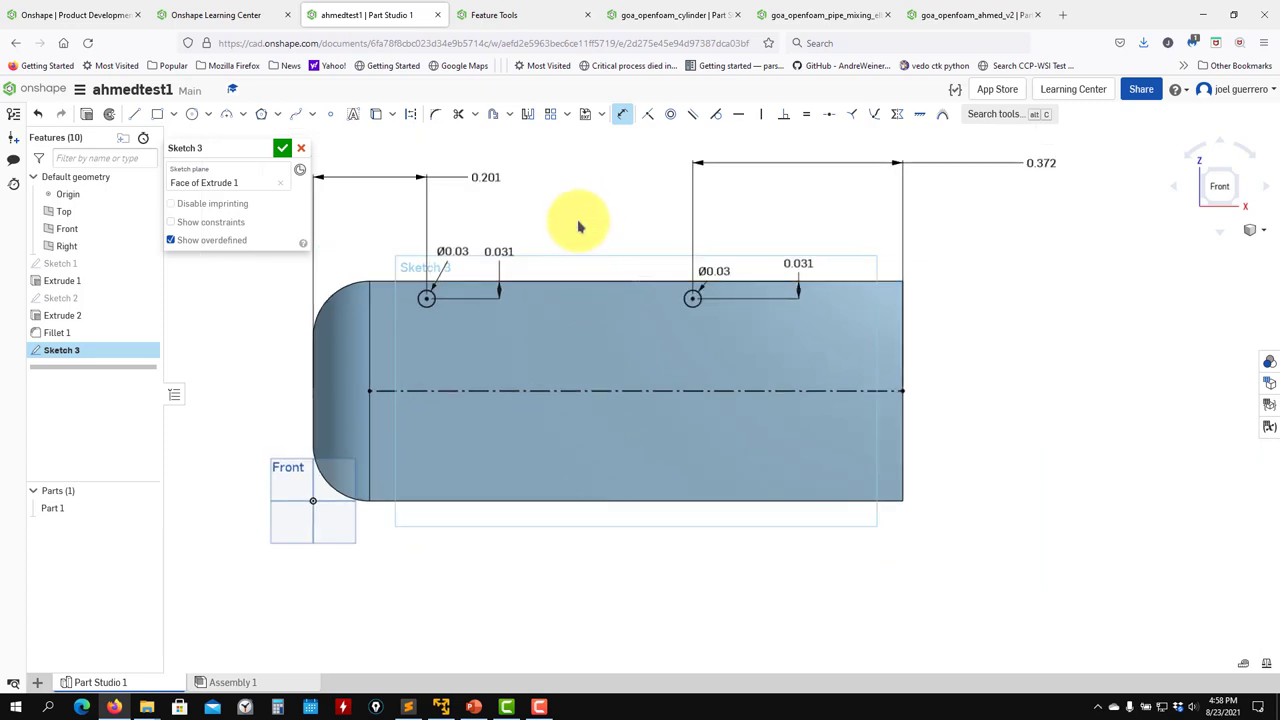
left_click(427, 299)
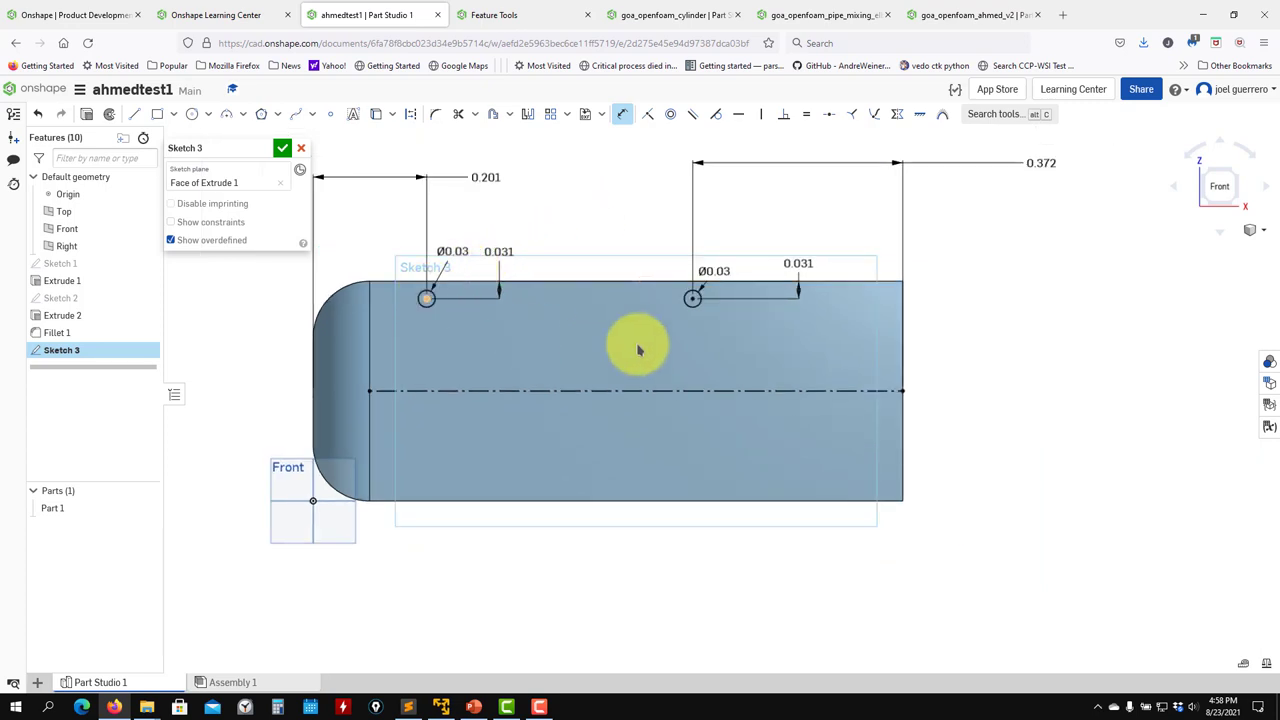
left_click(693, 298)
left_click(578, 352)
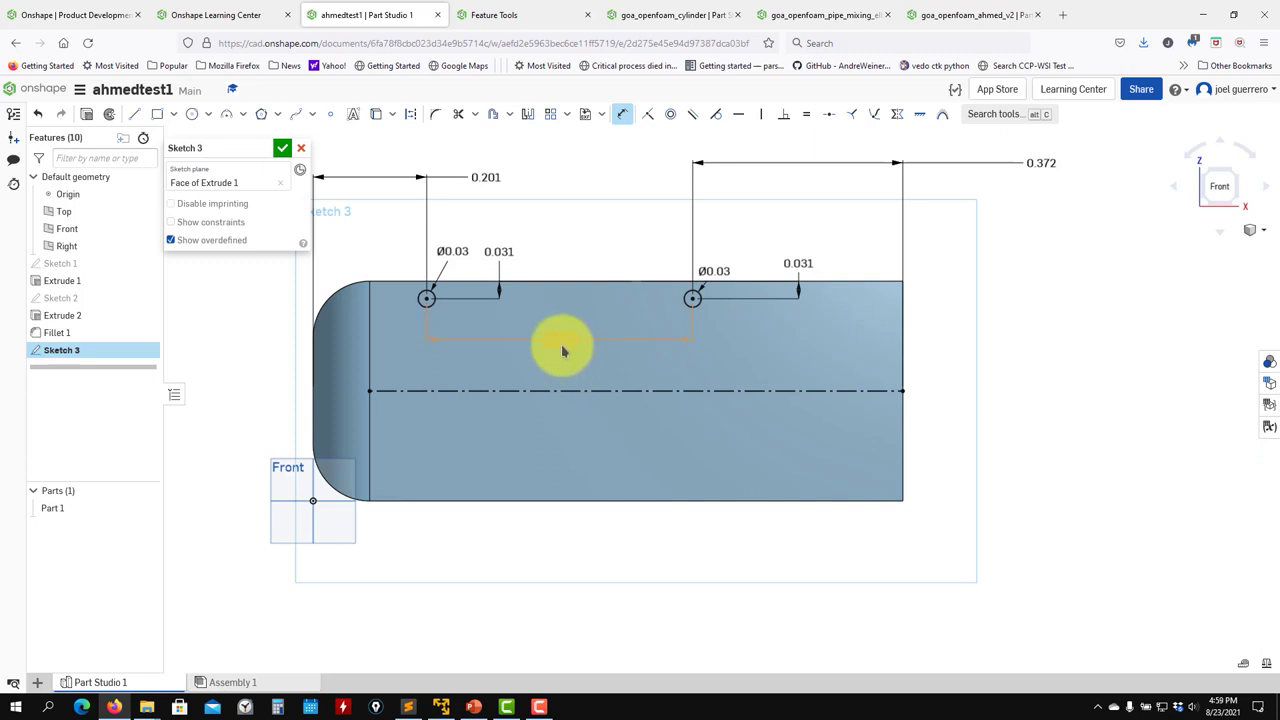
left_click_drag(563, 351, 571, 223)
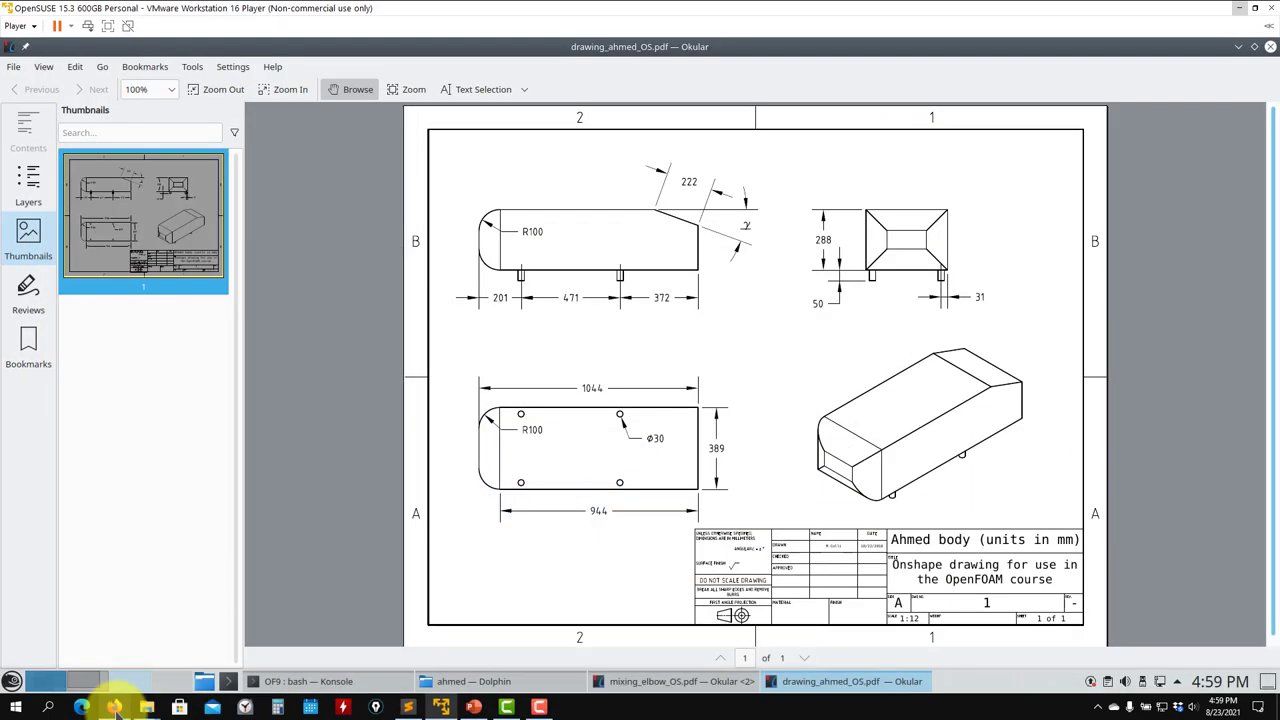
left_click(116, 706)
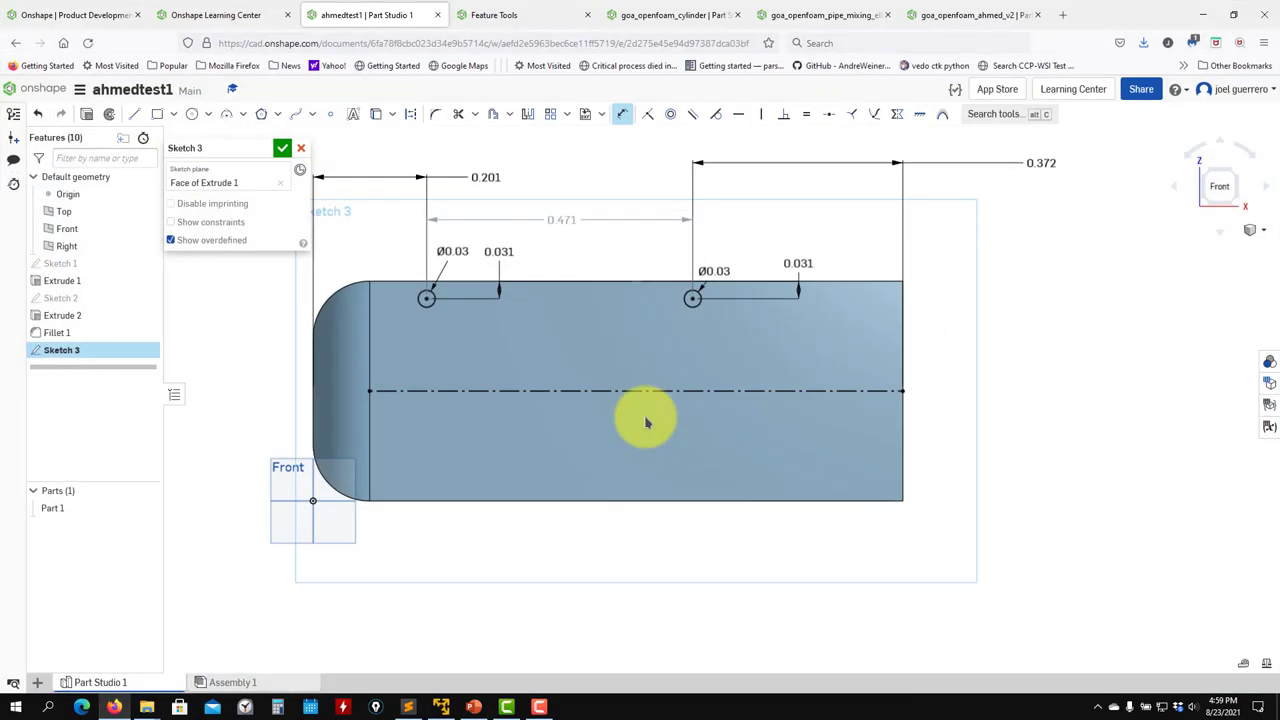
left_click(116, 706)
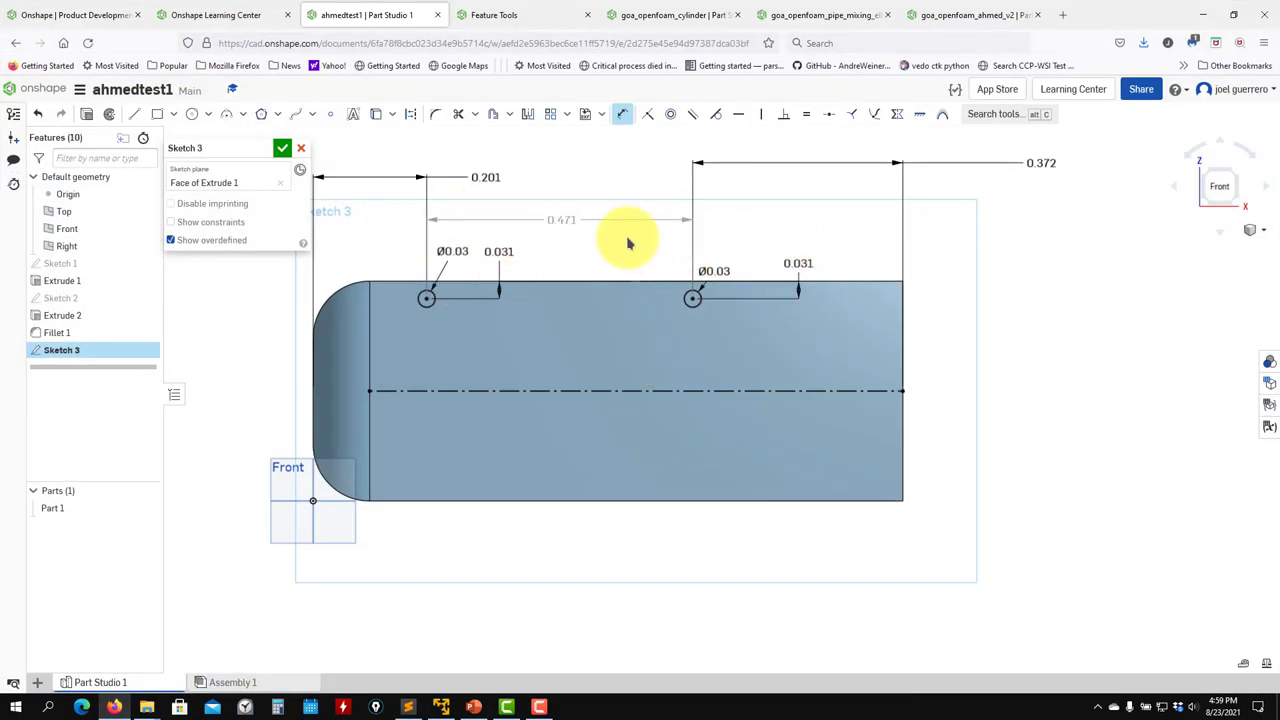
right_click(574, 231)
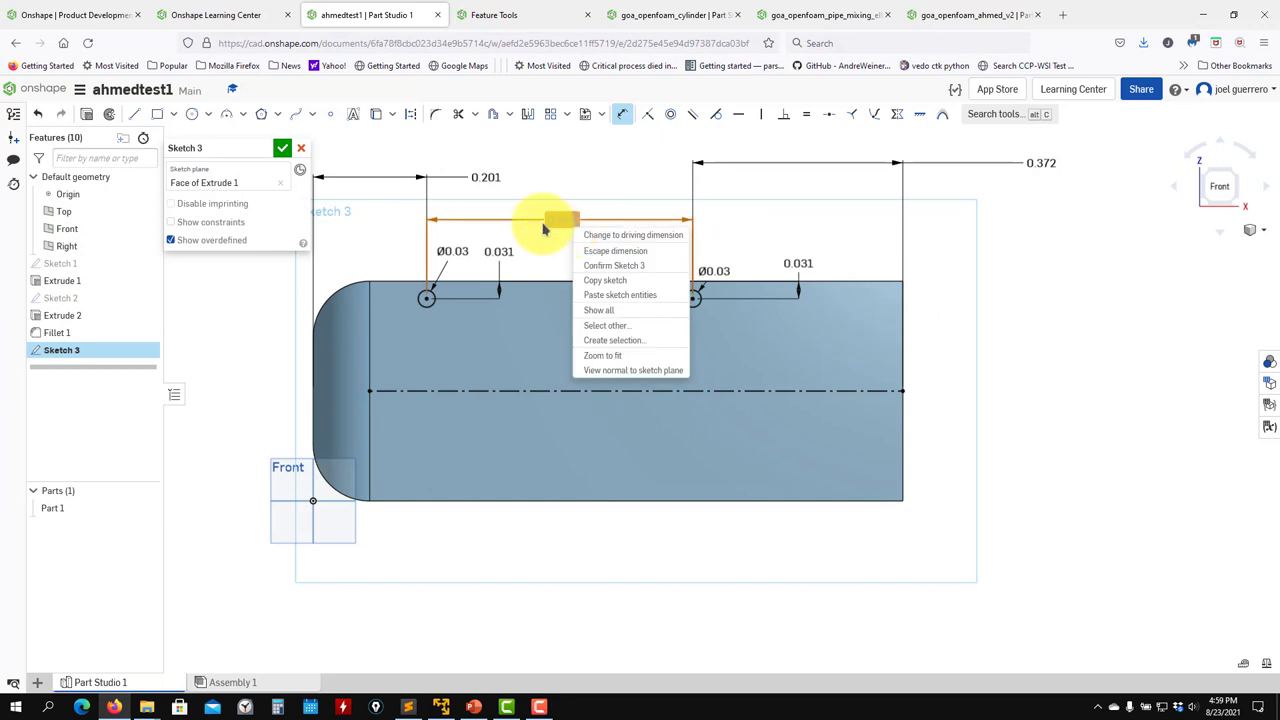
left_click(636, 236)
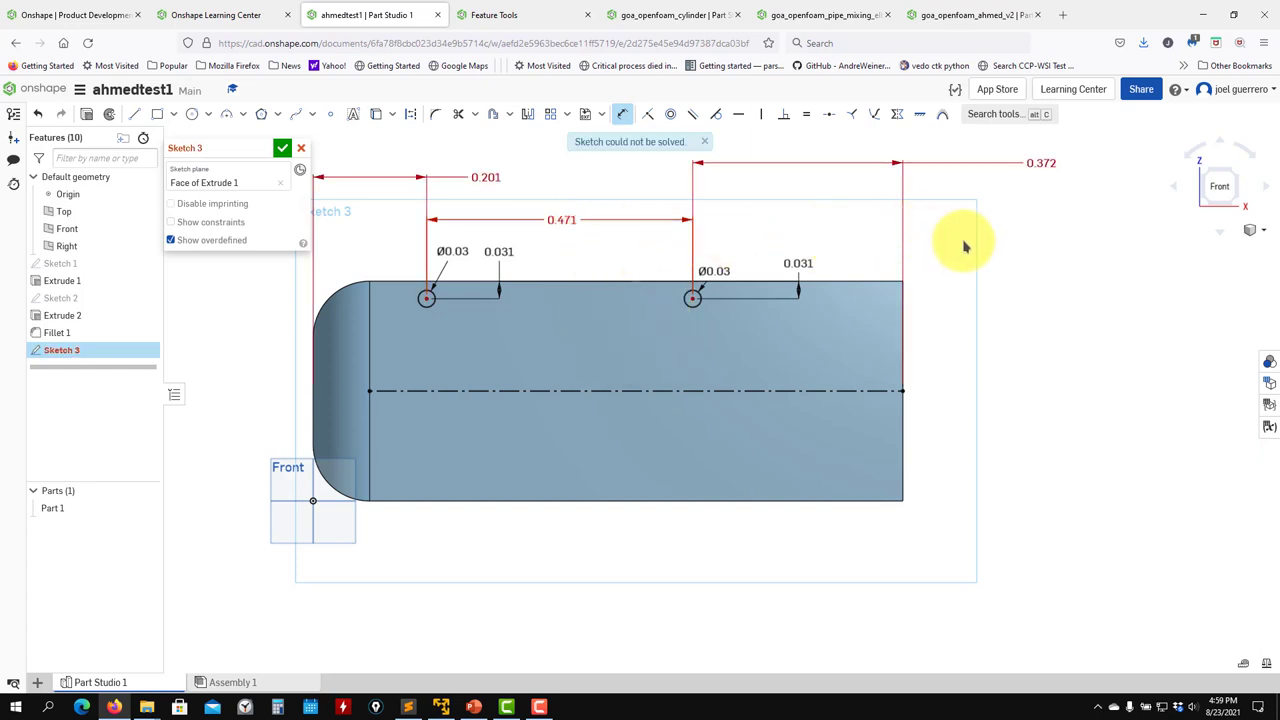
right_click(1040, 166)
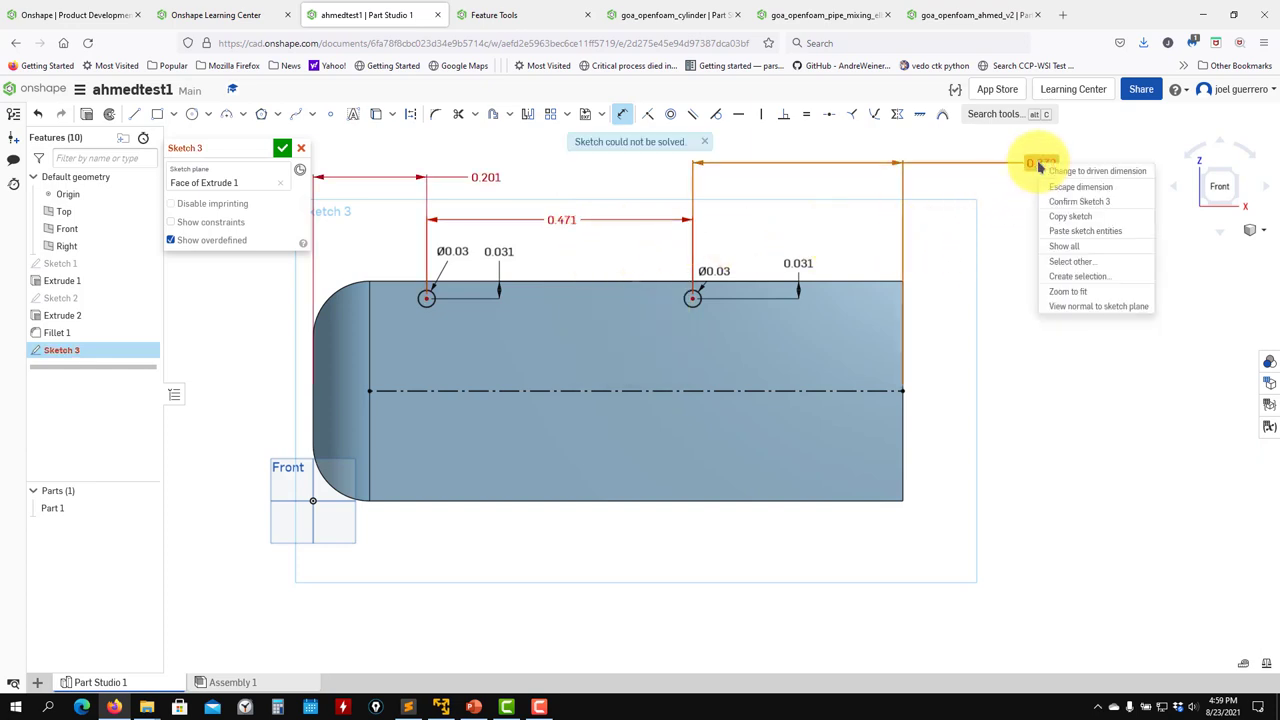
left_click(1100, 172)
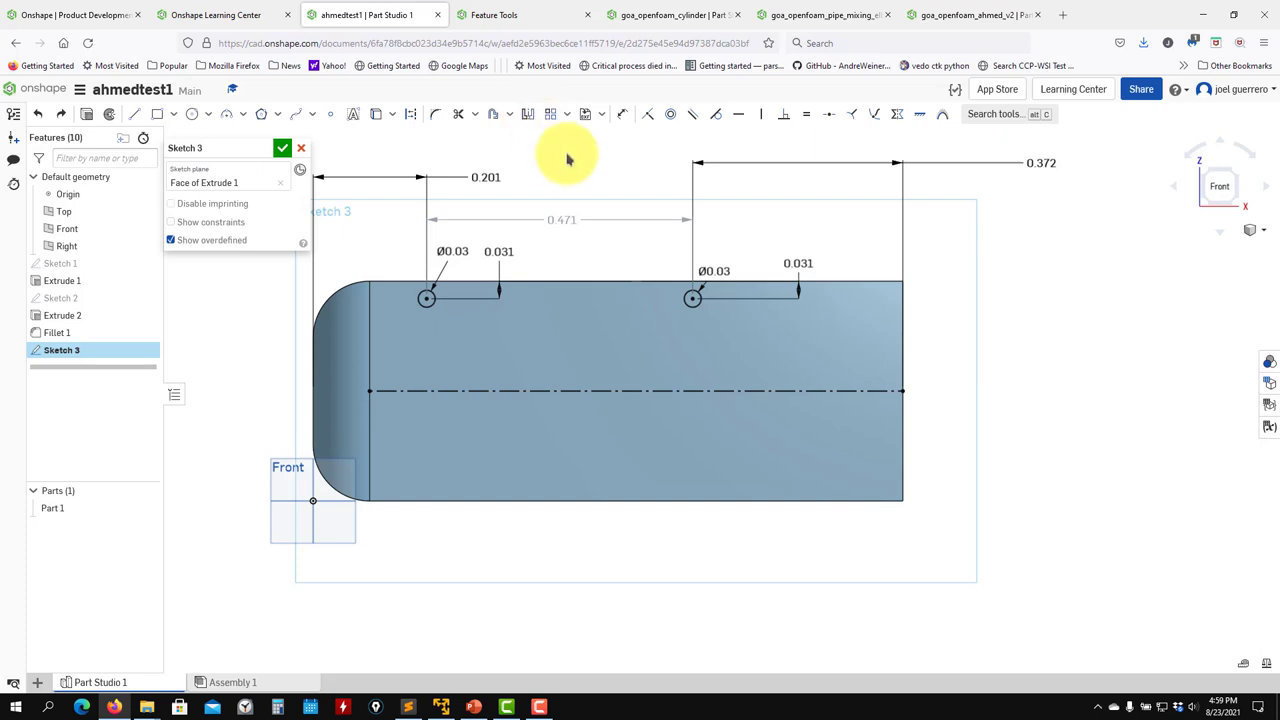
Step: Mirror both stilt circles across the centreline, then inspect the 0.031 and 0.06 offset dimensions
left_click(527, 115)
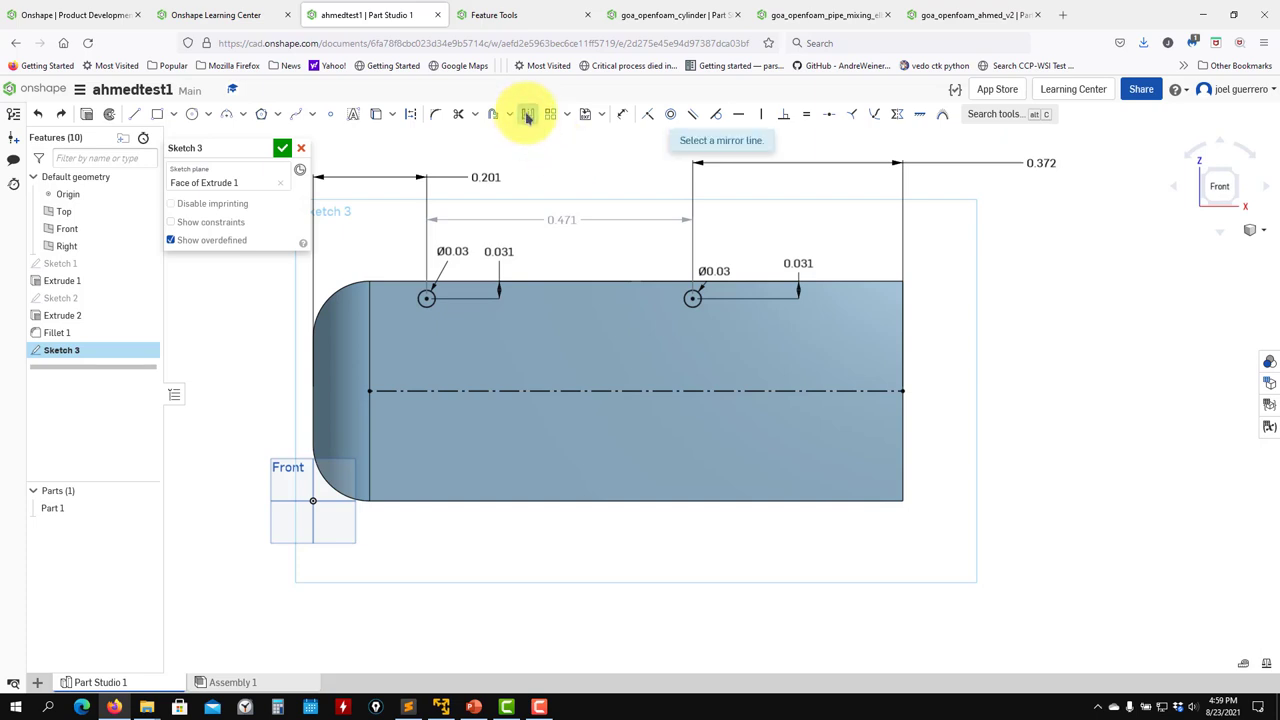
left_click(464, 392)
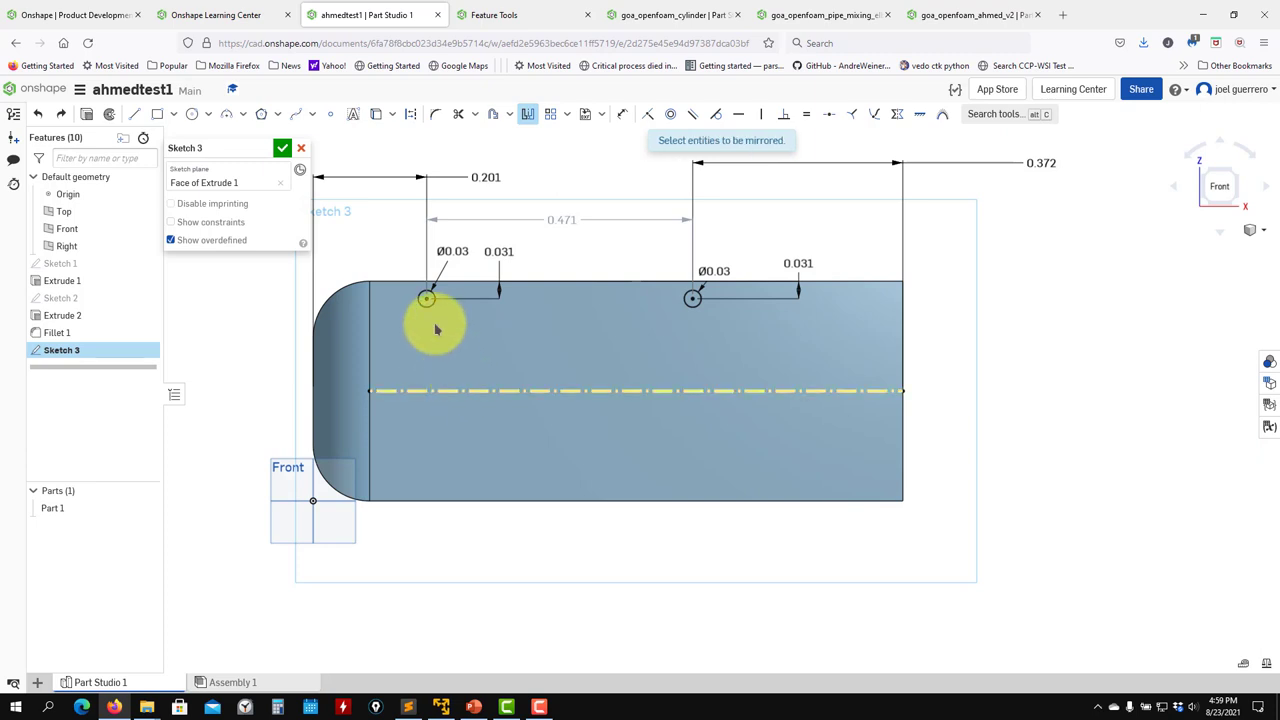
left_click(701, 308)
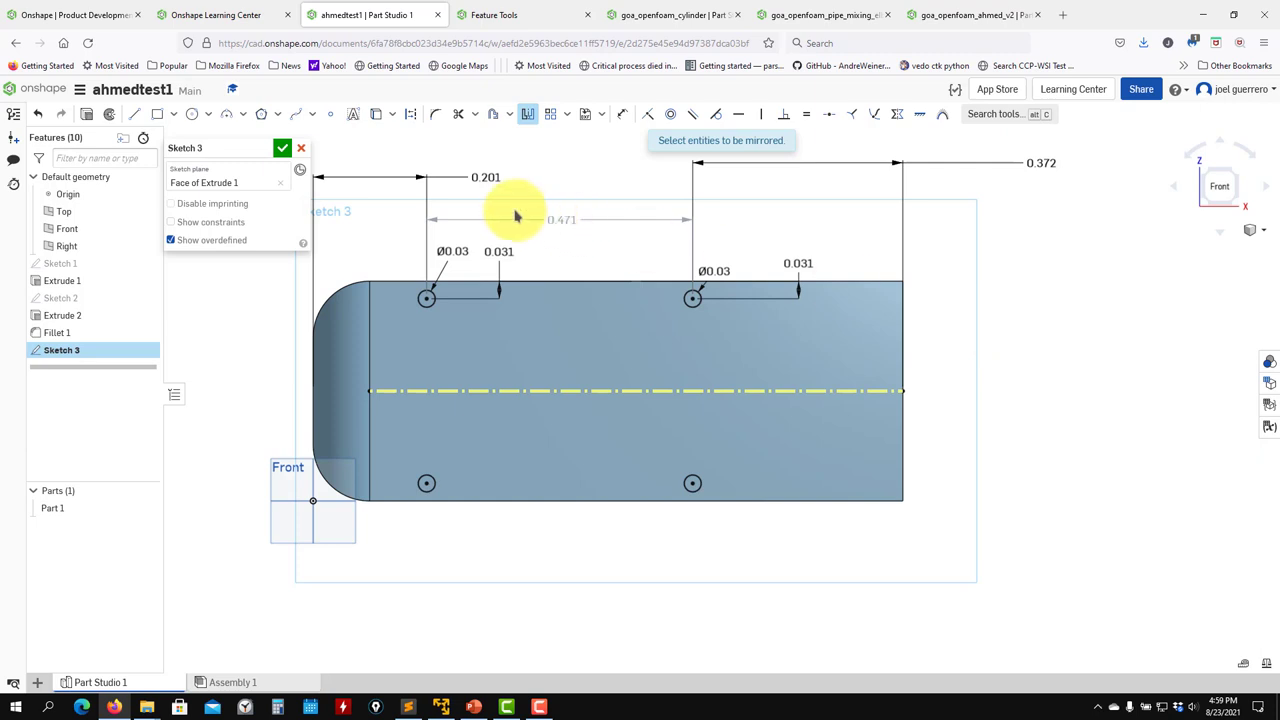
key("Escape")
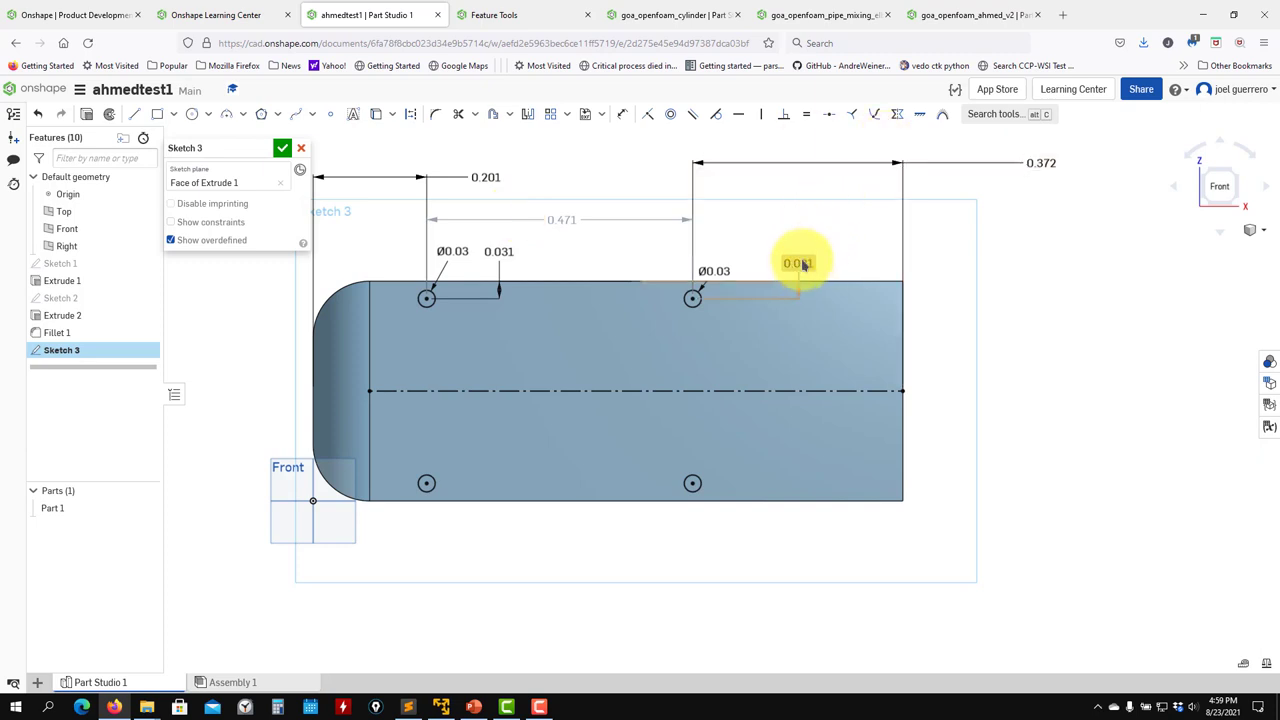
double_click(803, 265)
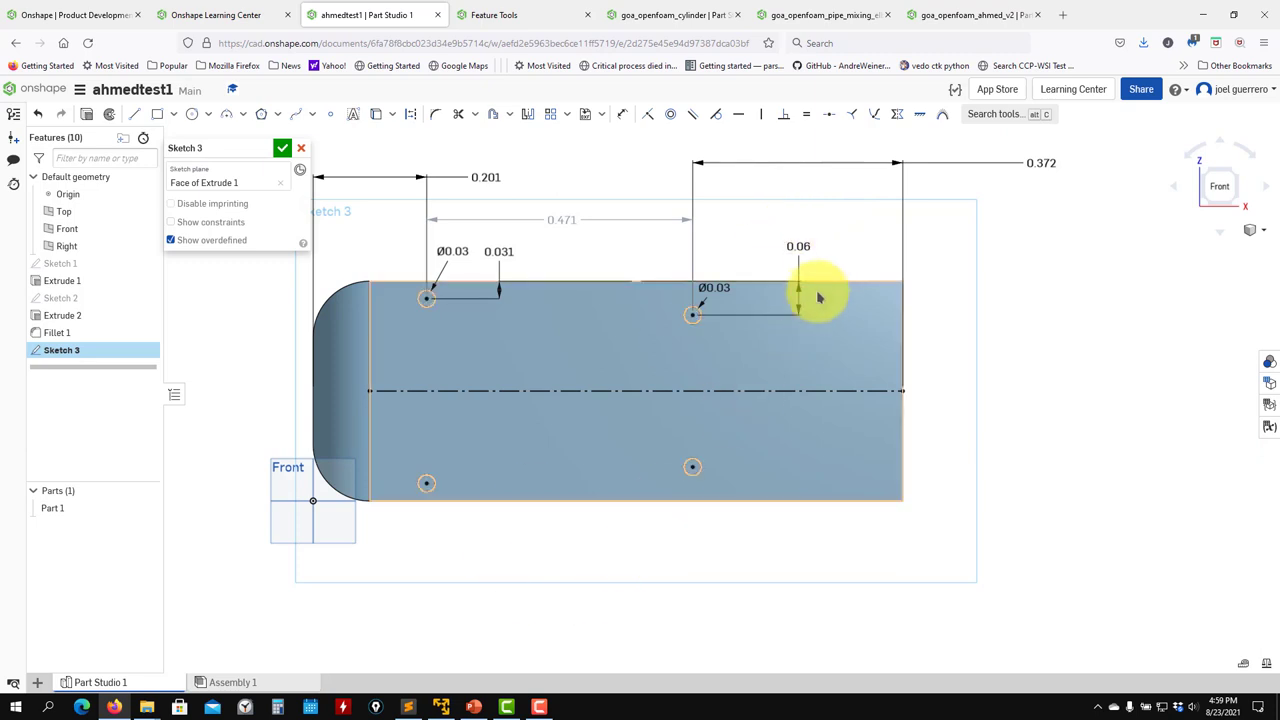
double_click(810, 248)
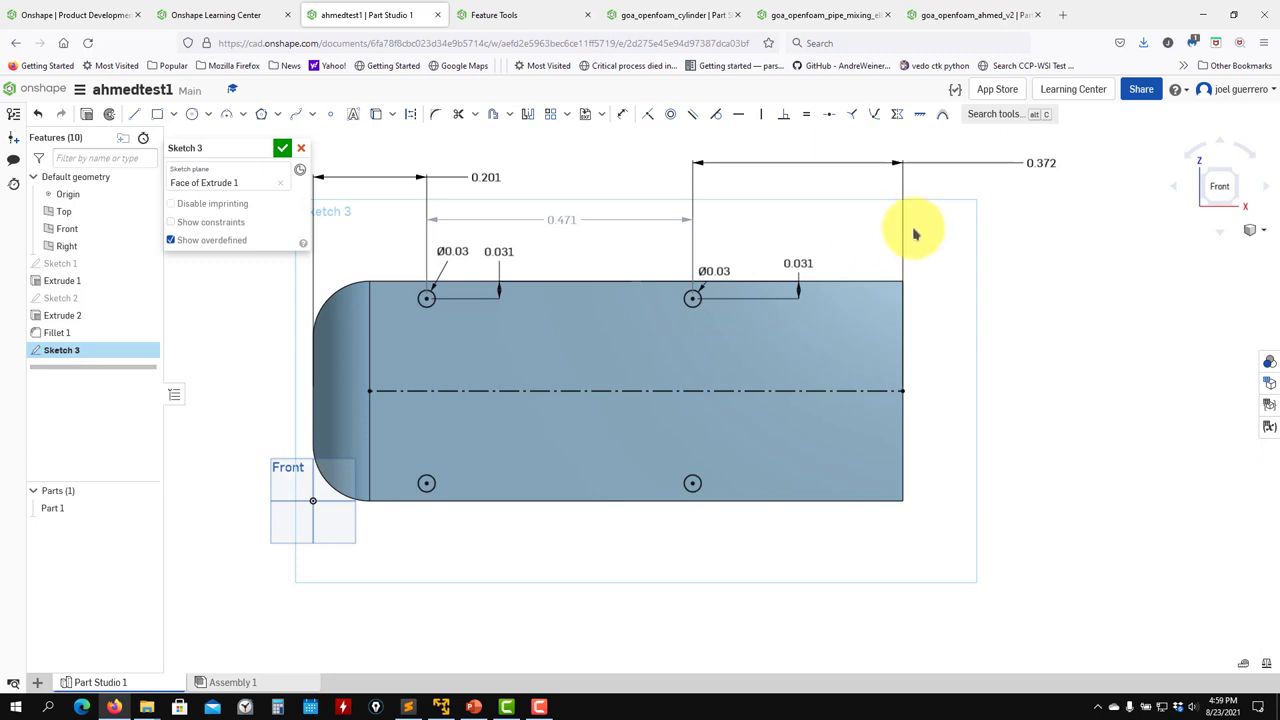
Step: Finish Sketch 3 and select its four stilt circles for a new extrusion
right_click_drag(914, 229, 1019, 352)
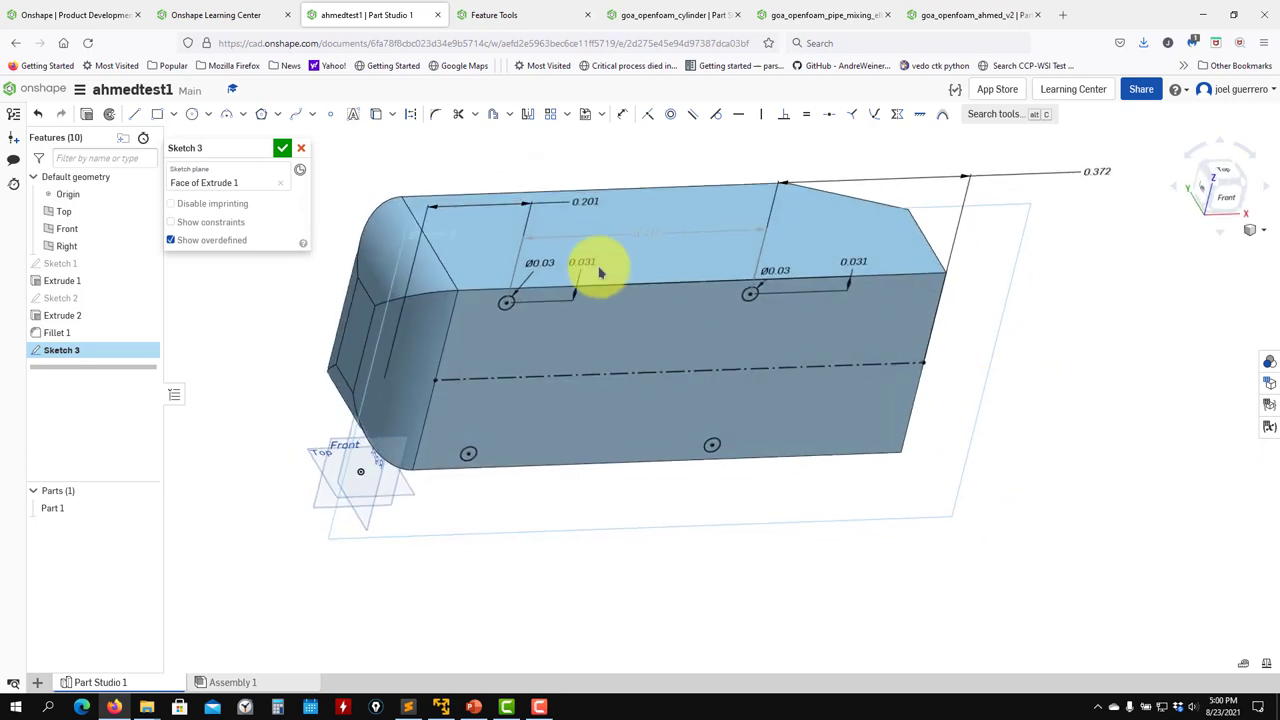
left_click(282, 148)
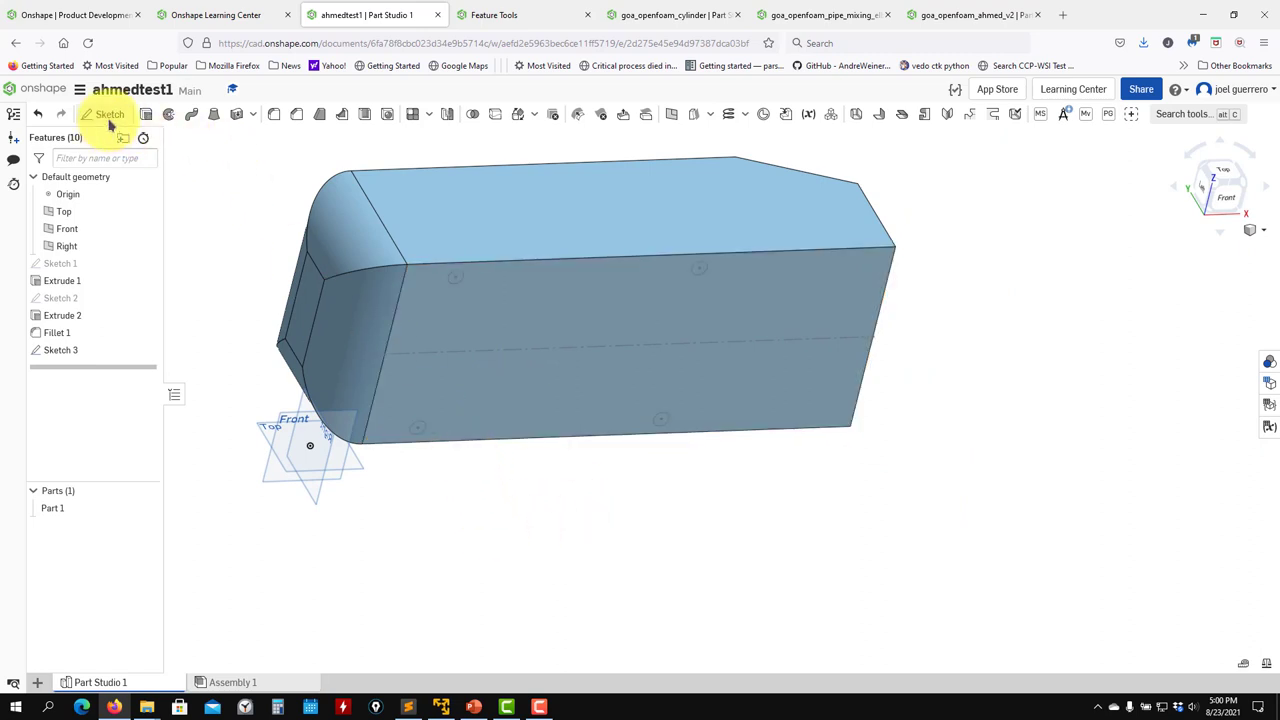
left_click(146, 114)
scroll(457, 351, "up", 5)
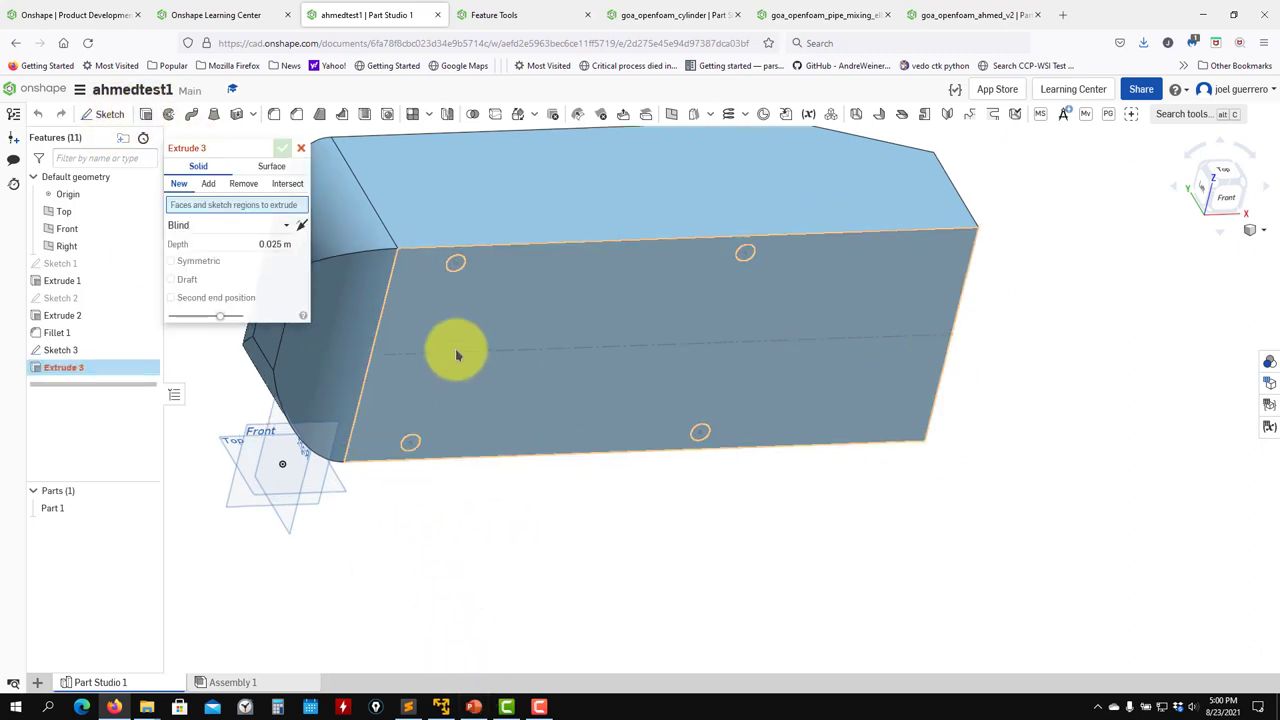
left_click(459, 226)
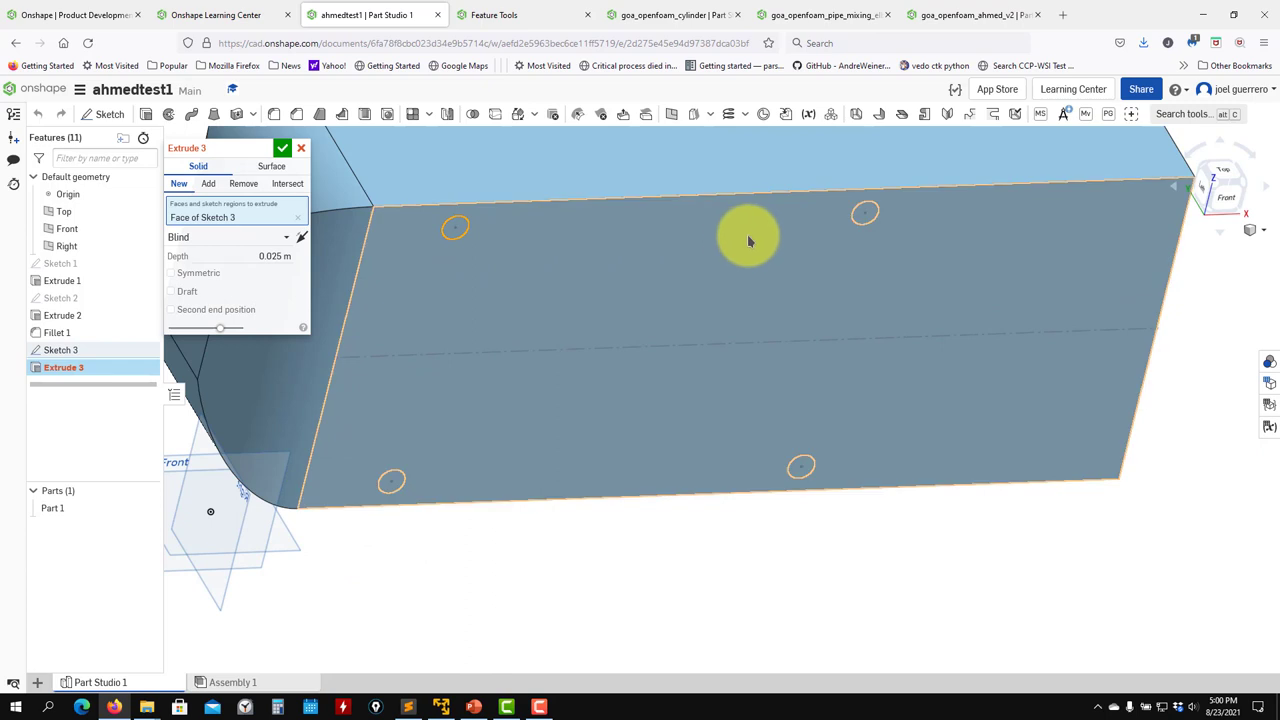
left_click(864, 212)
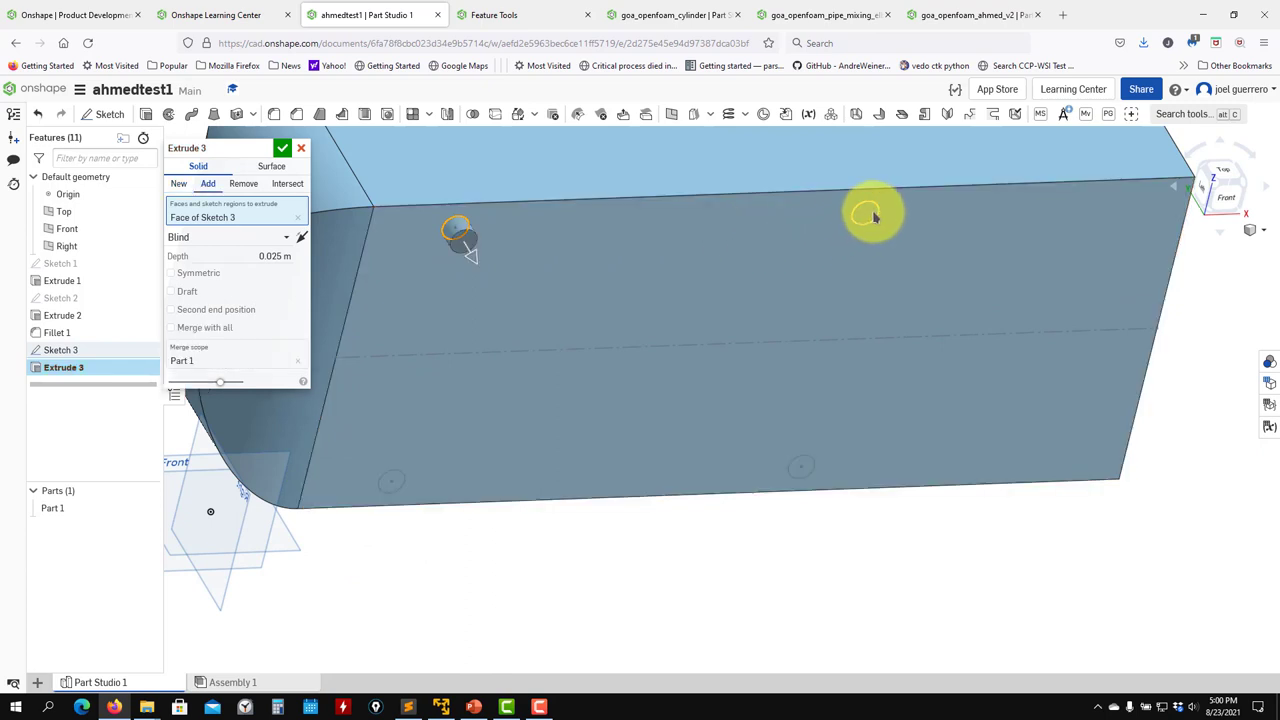
left_click(806, 467)
left_click(397, 486)
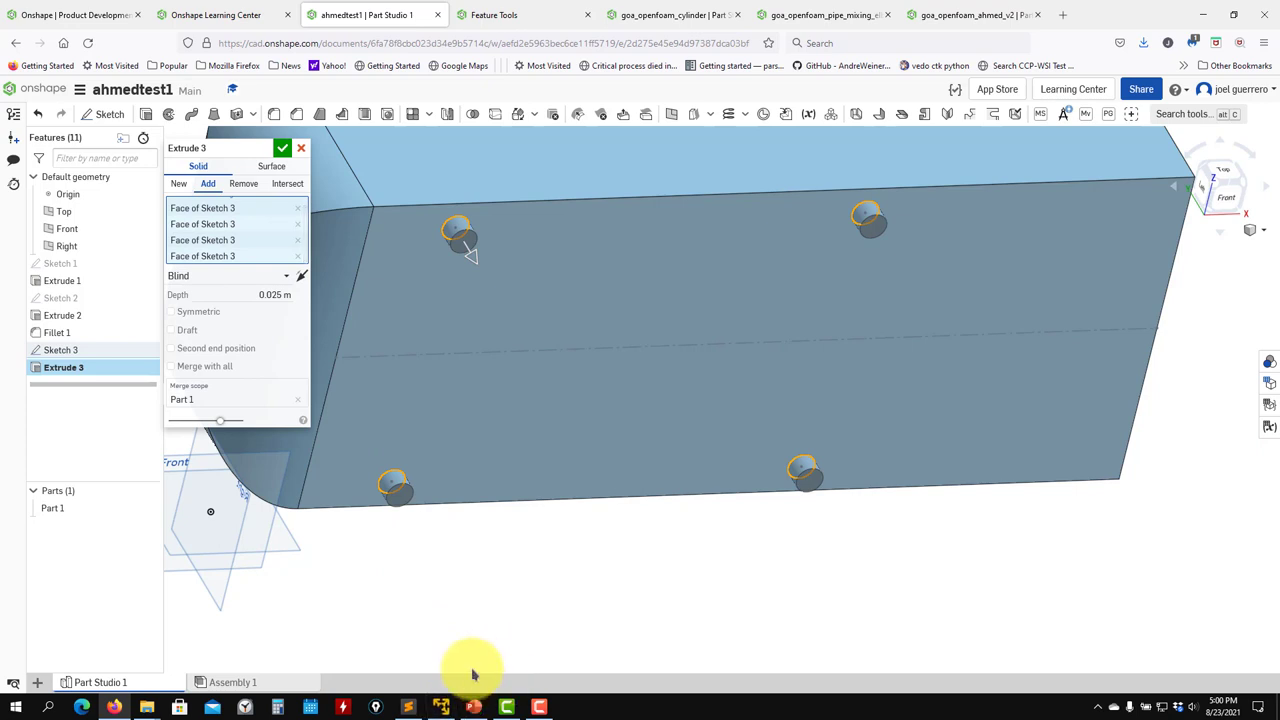
Step: Check the drawing for stilt length and add the circles to Part 1 as a 0.05 m extrusion
left_click(116, 707)
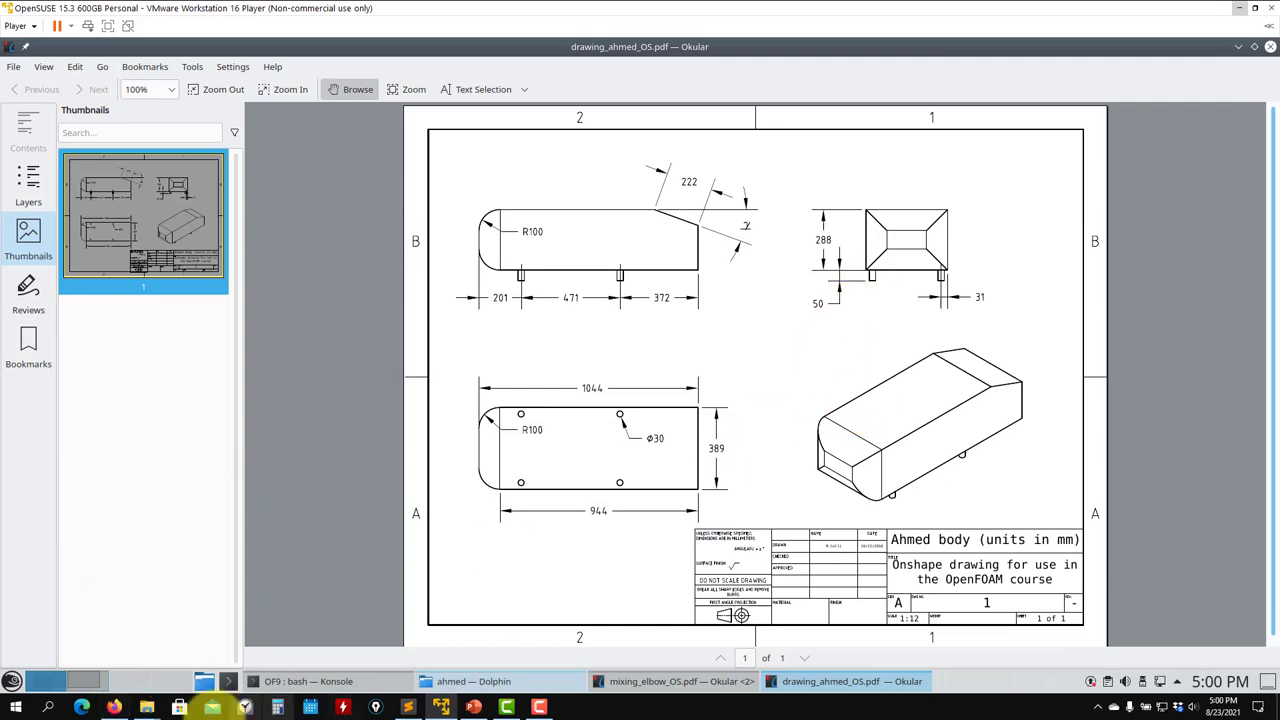
left_click(114, 707)
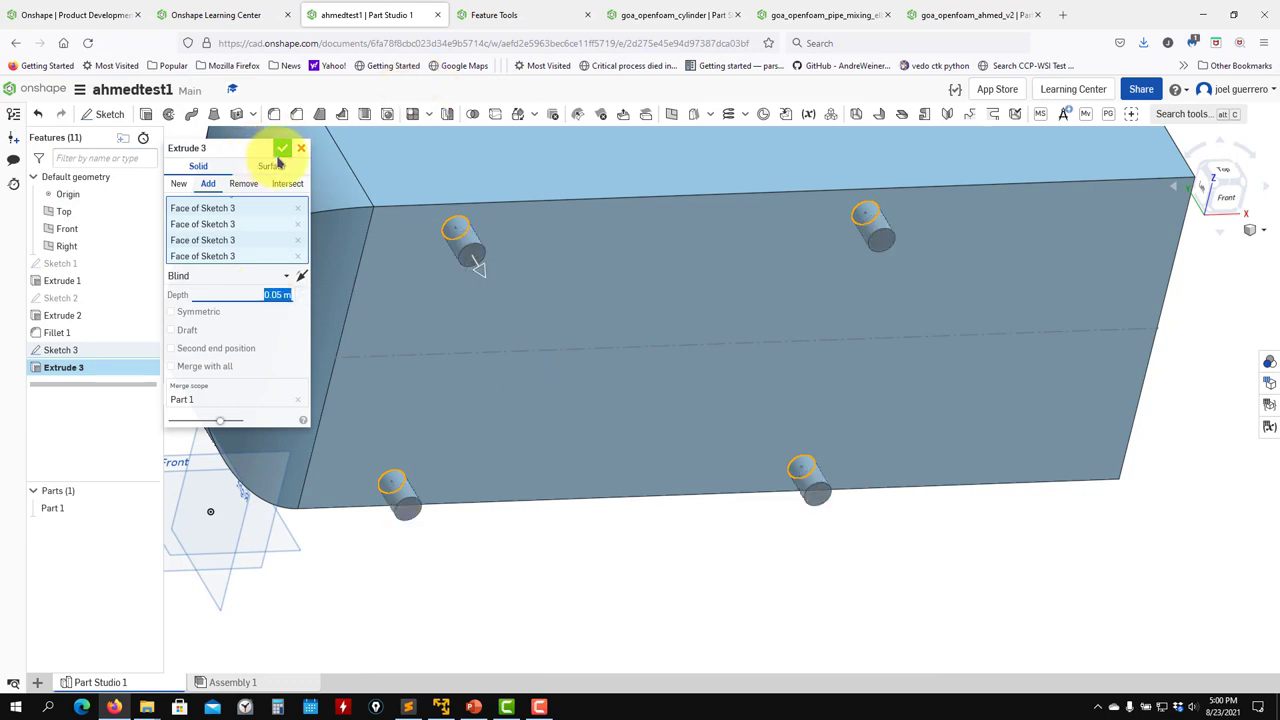
left_click(282, 148)
scroll(527, 505, "up", 2)
scroll(528, 500, "down", 5)
right_click_drag(528, 500, 529, 469)
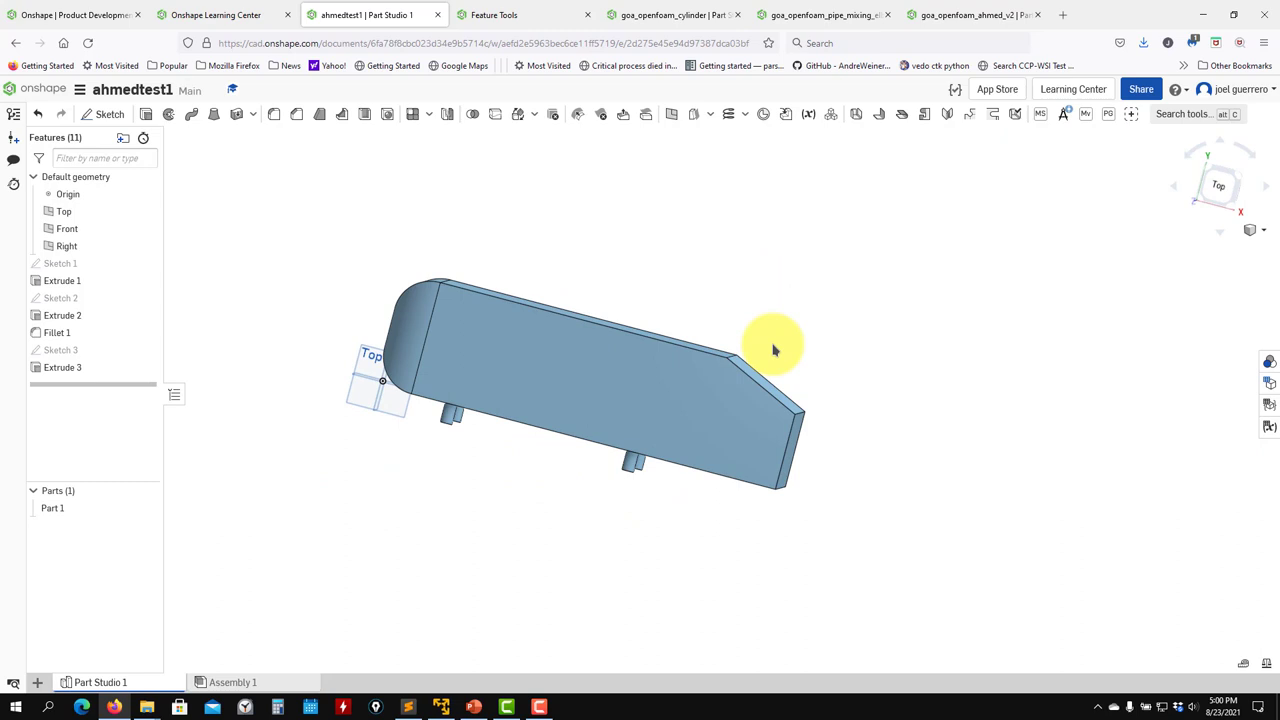
double_click(60, 298)
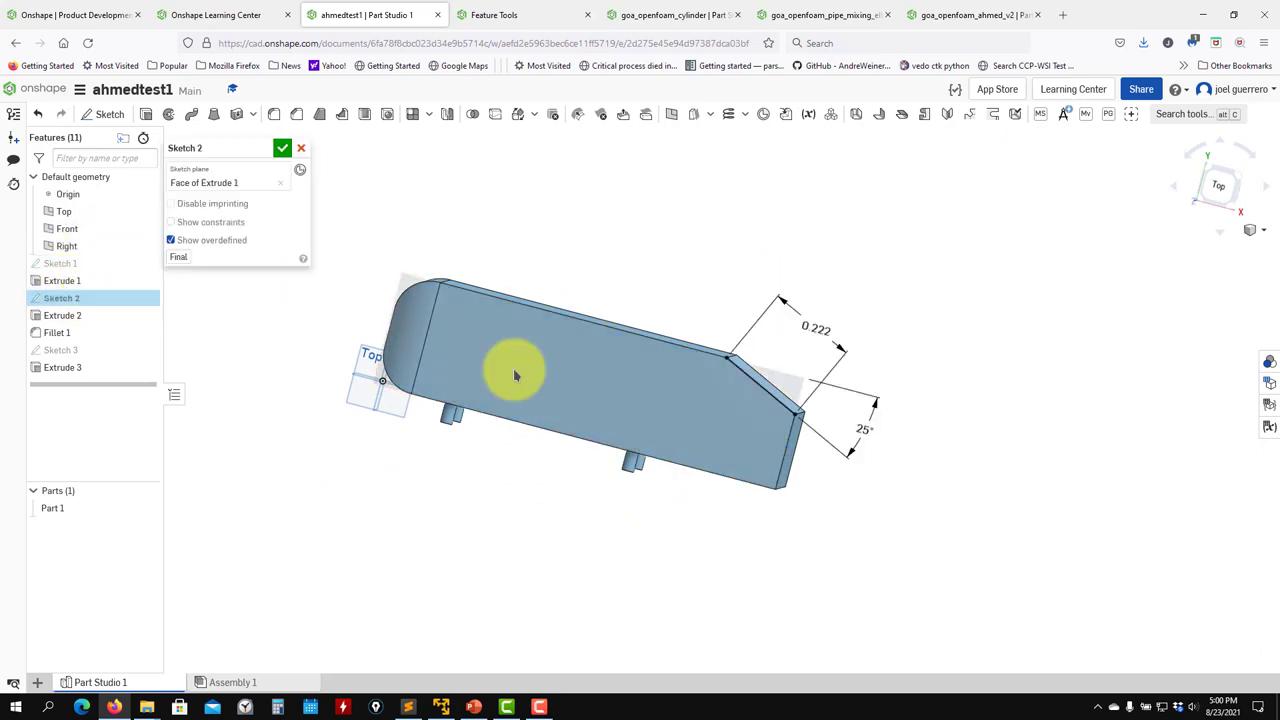
left_click(281, 150)
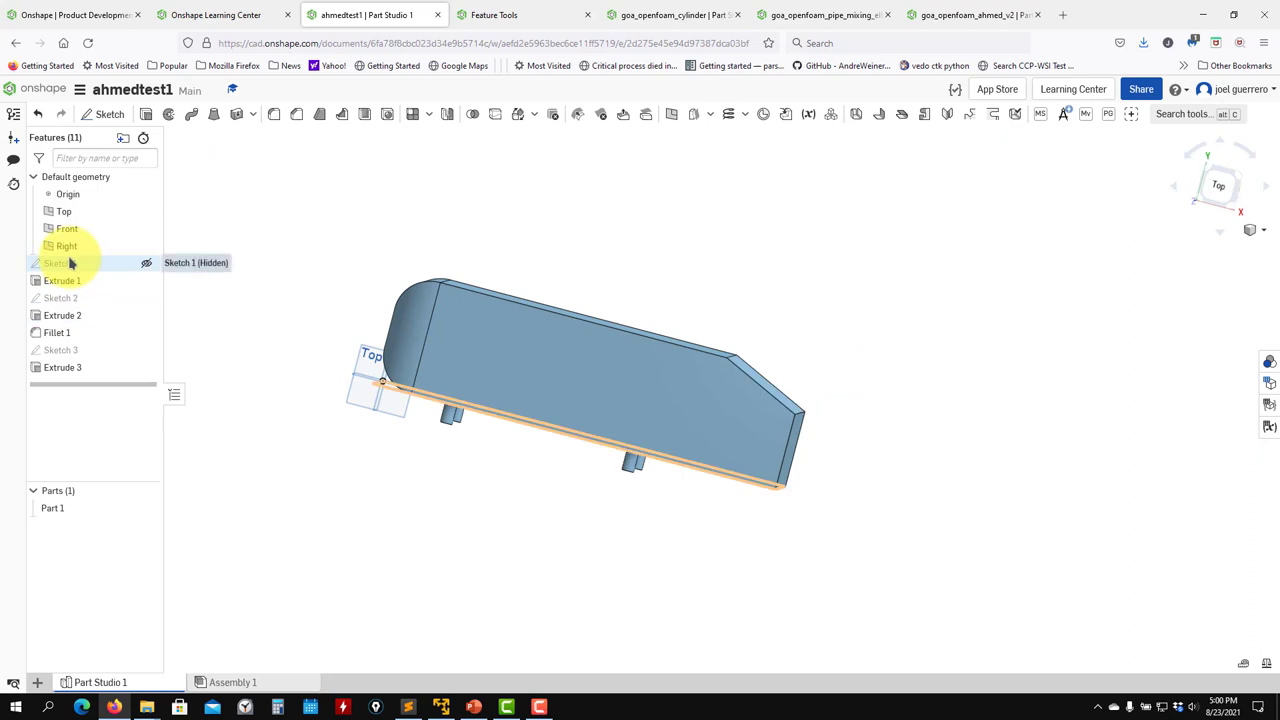
left_click(70, 262)
right_click_drag(409, 451, 420, 517)
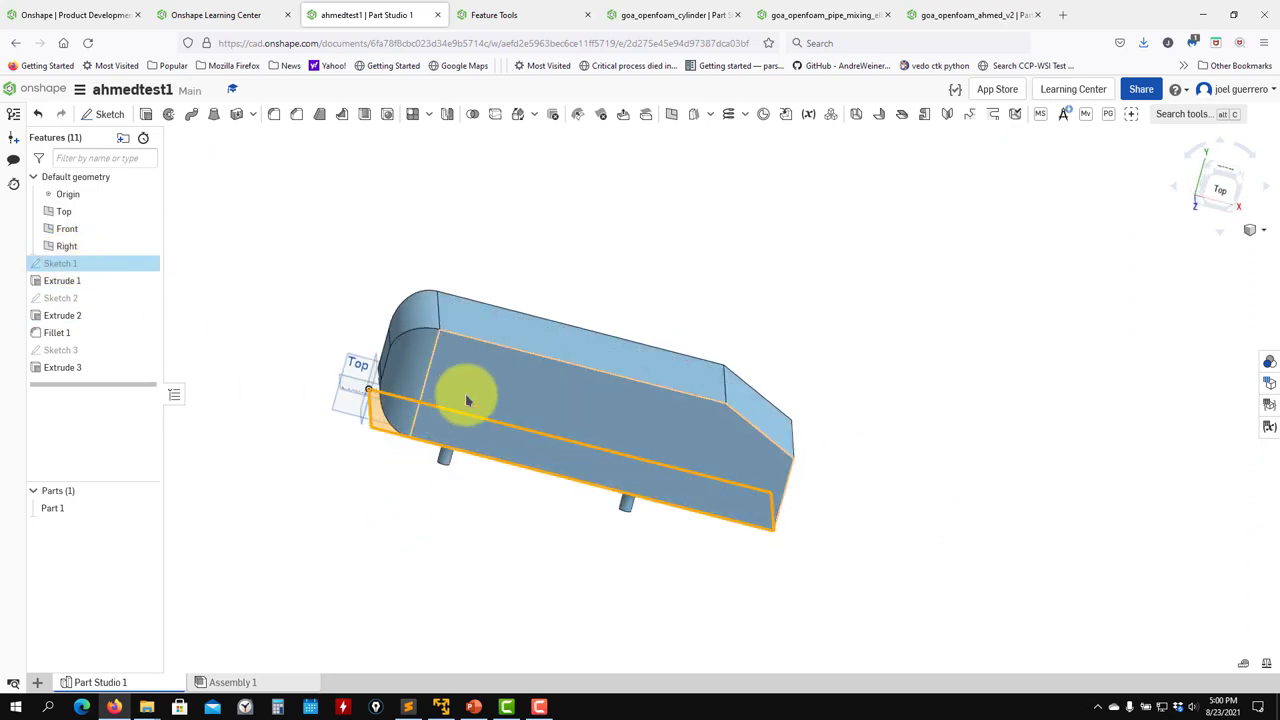
right_click_drag(410, 354, 858, 425)
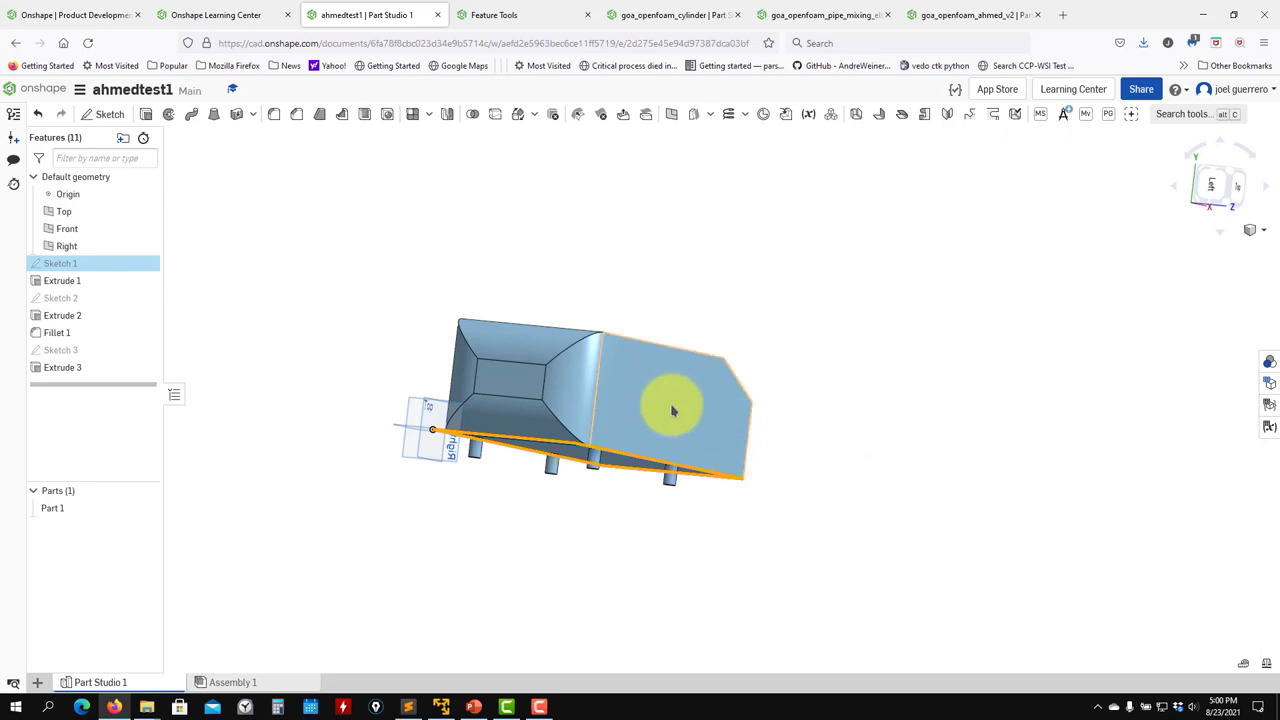
right_click_drag(752, 452, 400, 443)
left_click(126, 409)
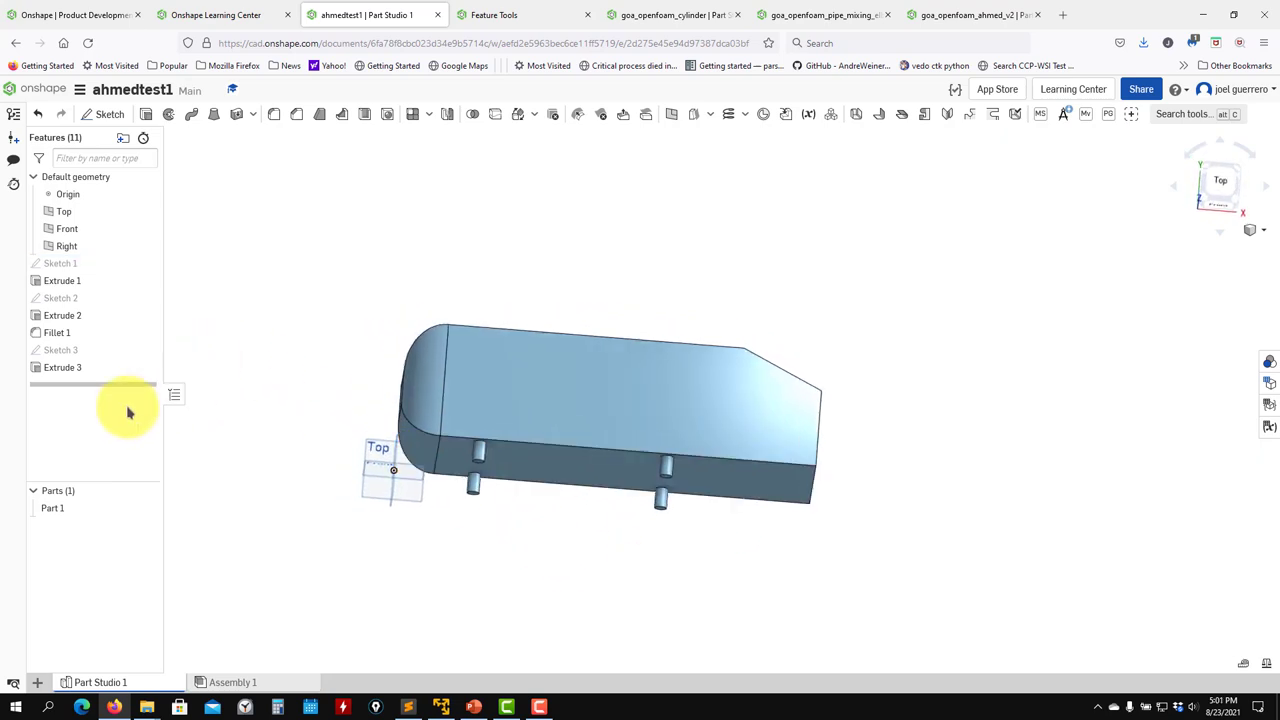
right_click_drag(270, 396, 284, 420)
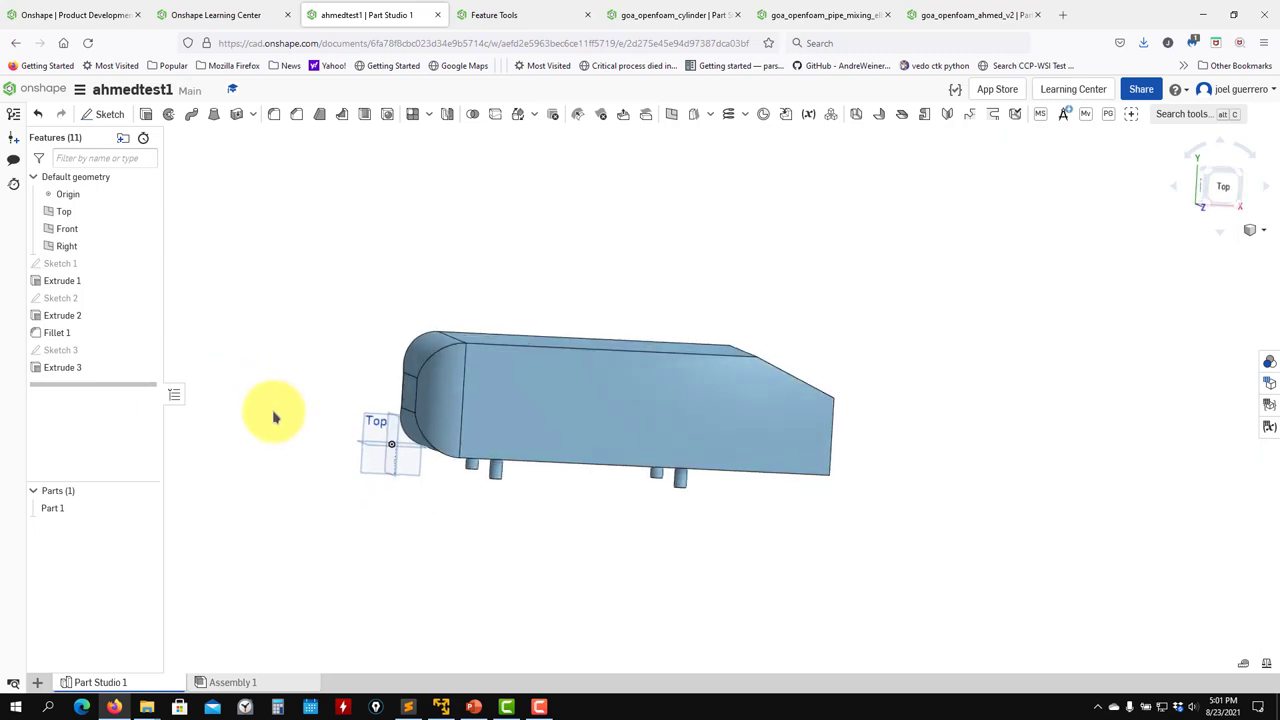
right_click_drag(486, 500, 586, 471)
scroll(644, 459, "up", 3)
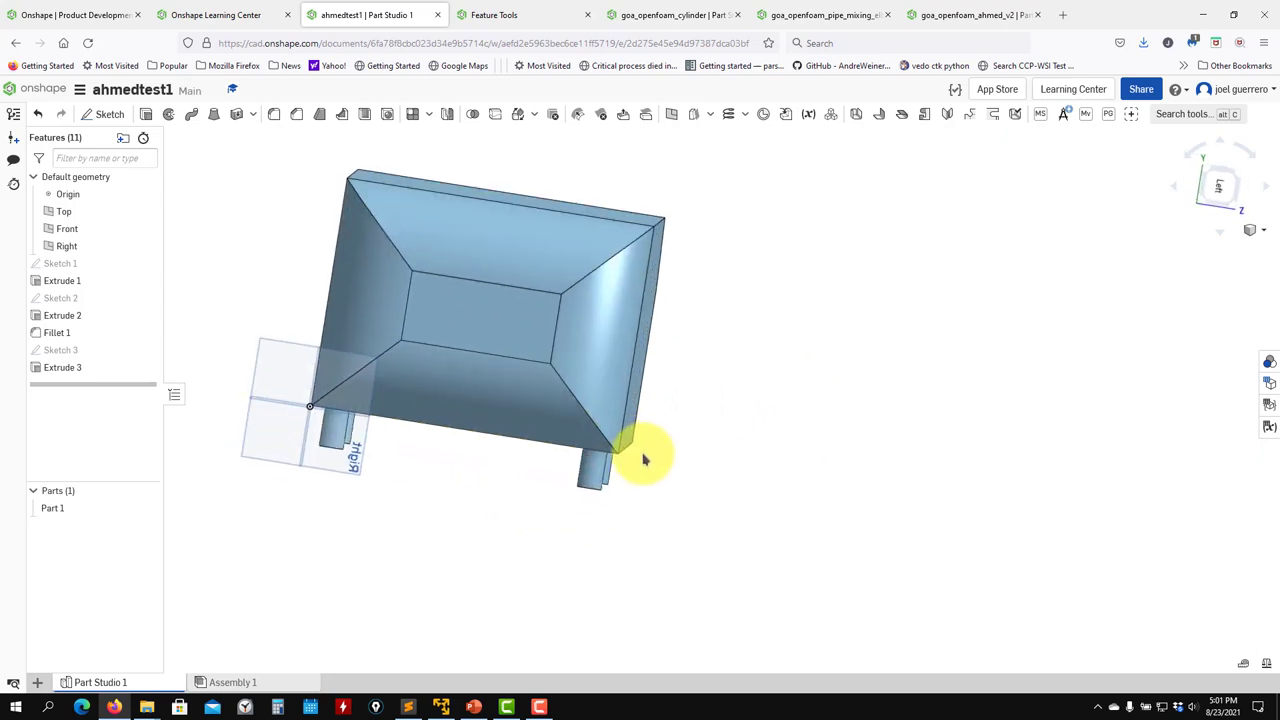
scroll(603, 494, "up", 5)
right_click_drag(677, 443, 659, 445)
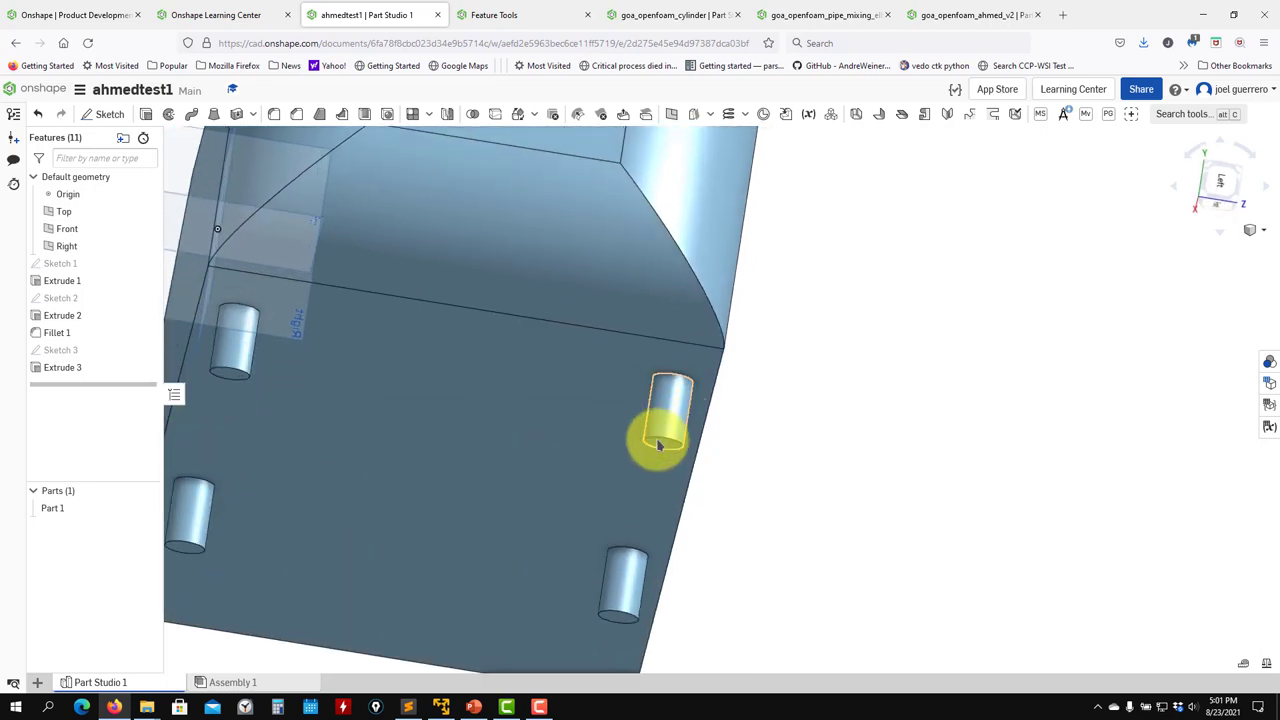
right_click_drag(749, 463, 654, 489)
scroll(654, 489, "down", 4)
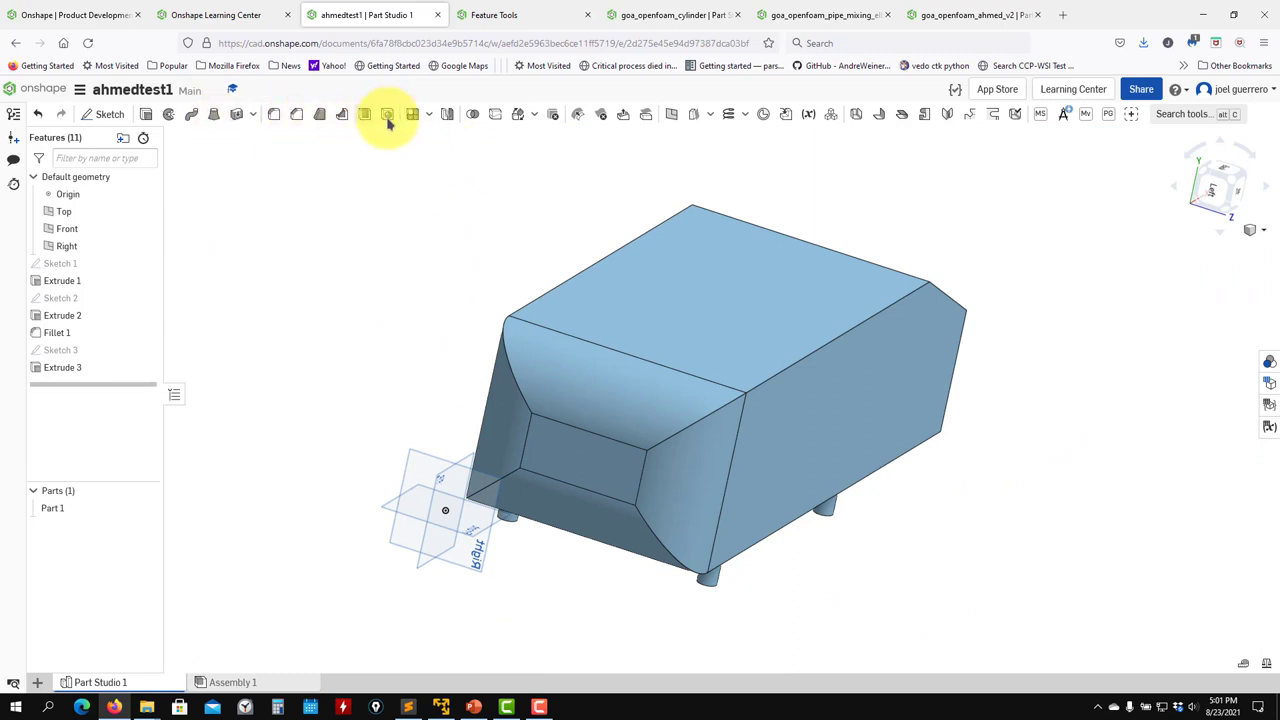
Step: Set up a Translate by XYZ transform on Part 1, then cancel it
left_click(549, 137)
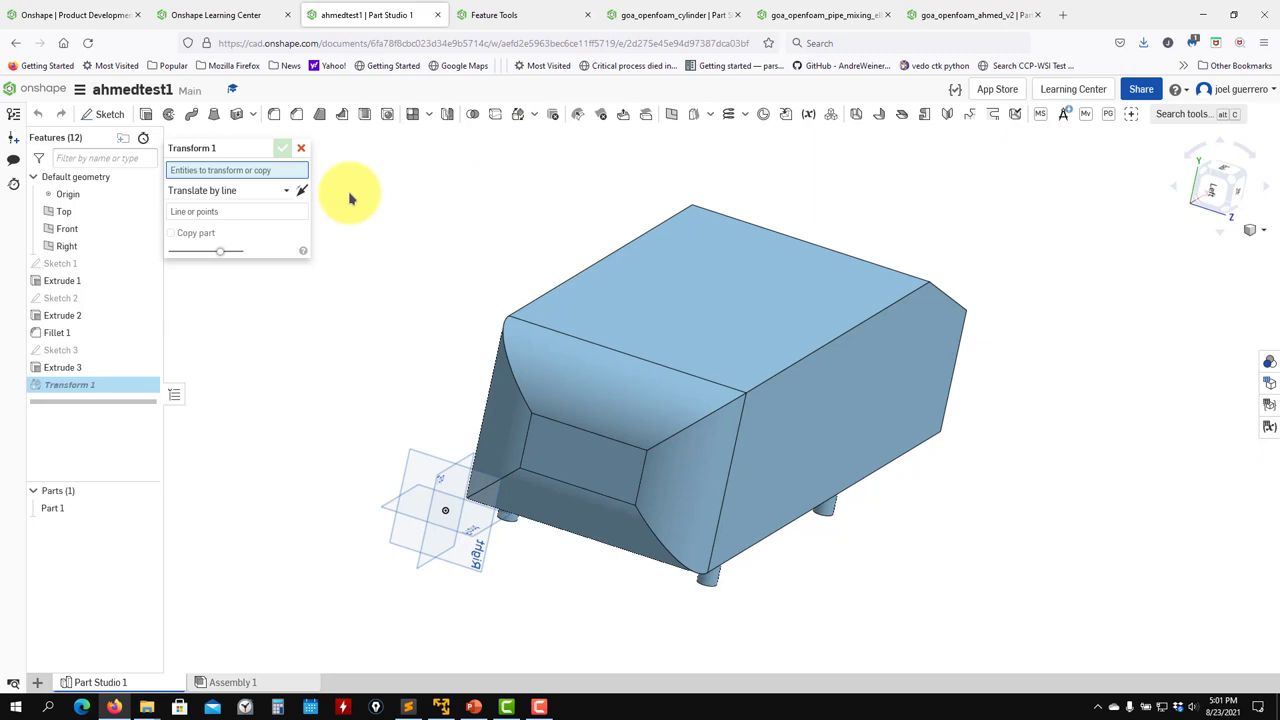
left_click(52, 508)
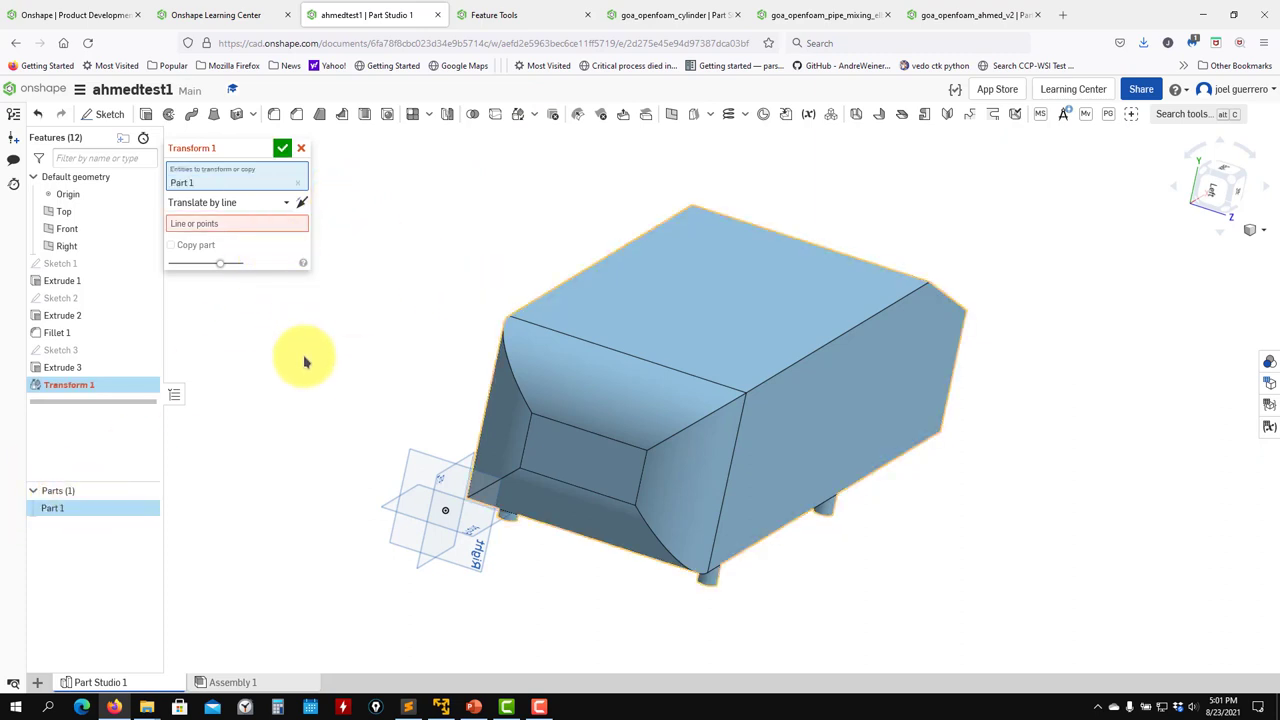
left_click(284, 204)
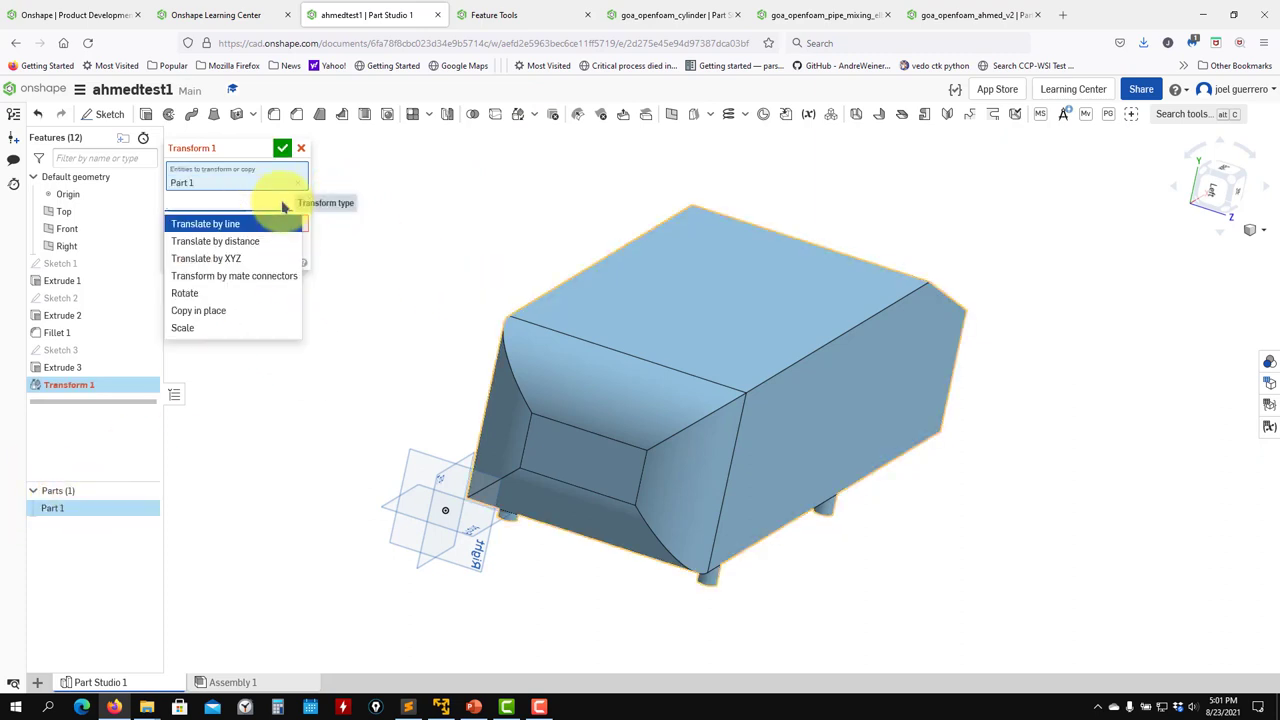
left_click(243, 258)
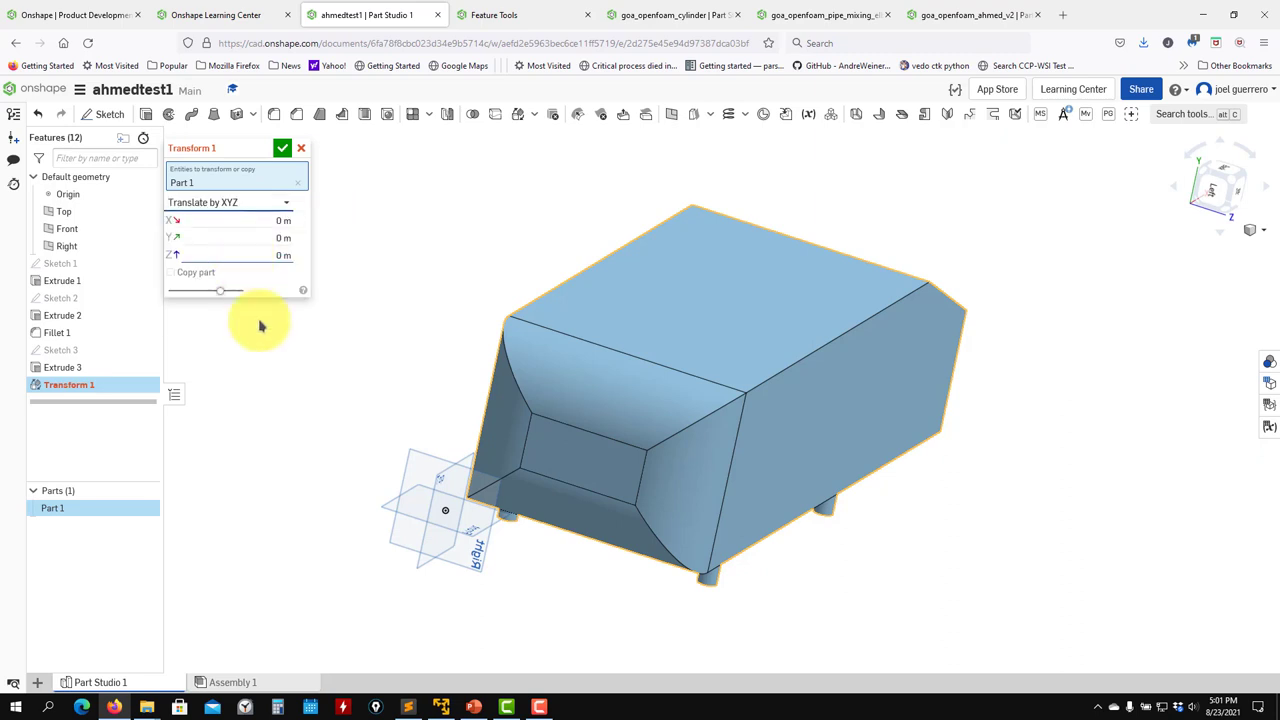
right_click_drag(395, 328, 271, 394)
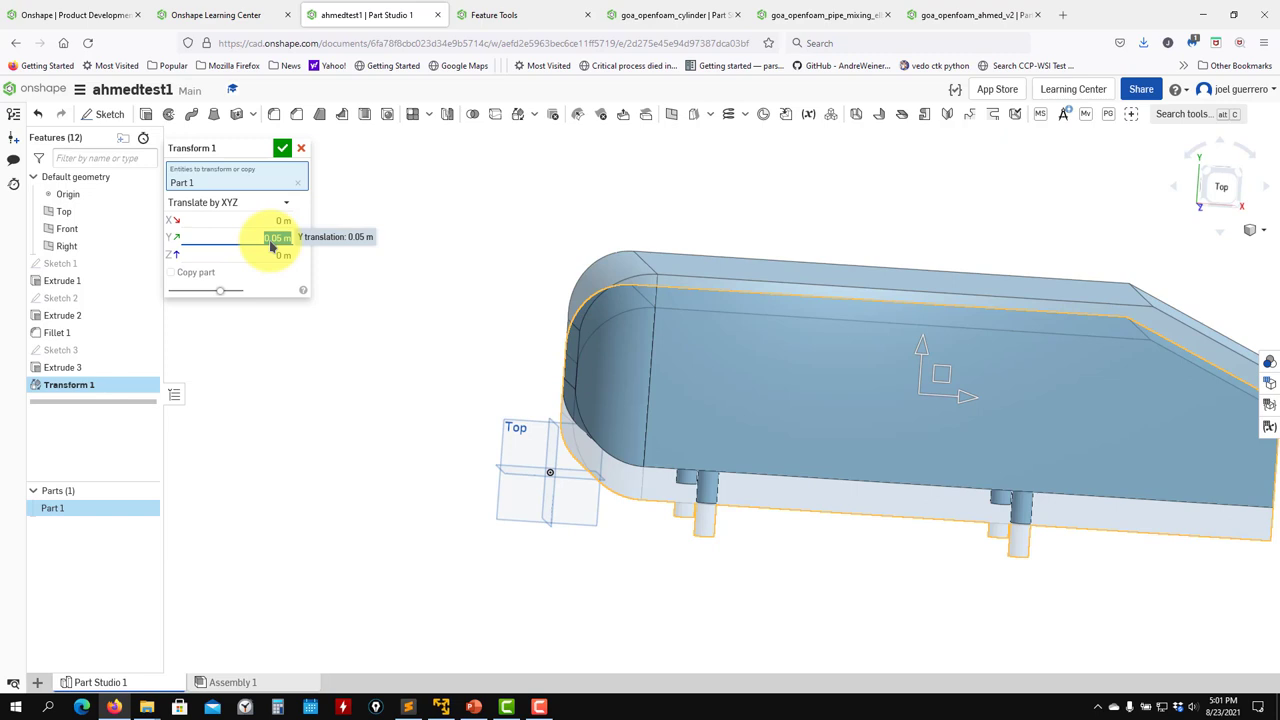
left_click(301, 148)
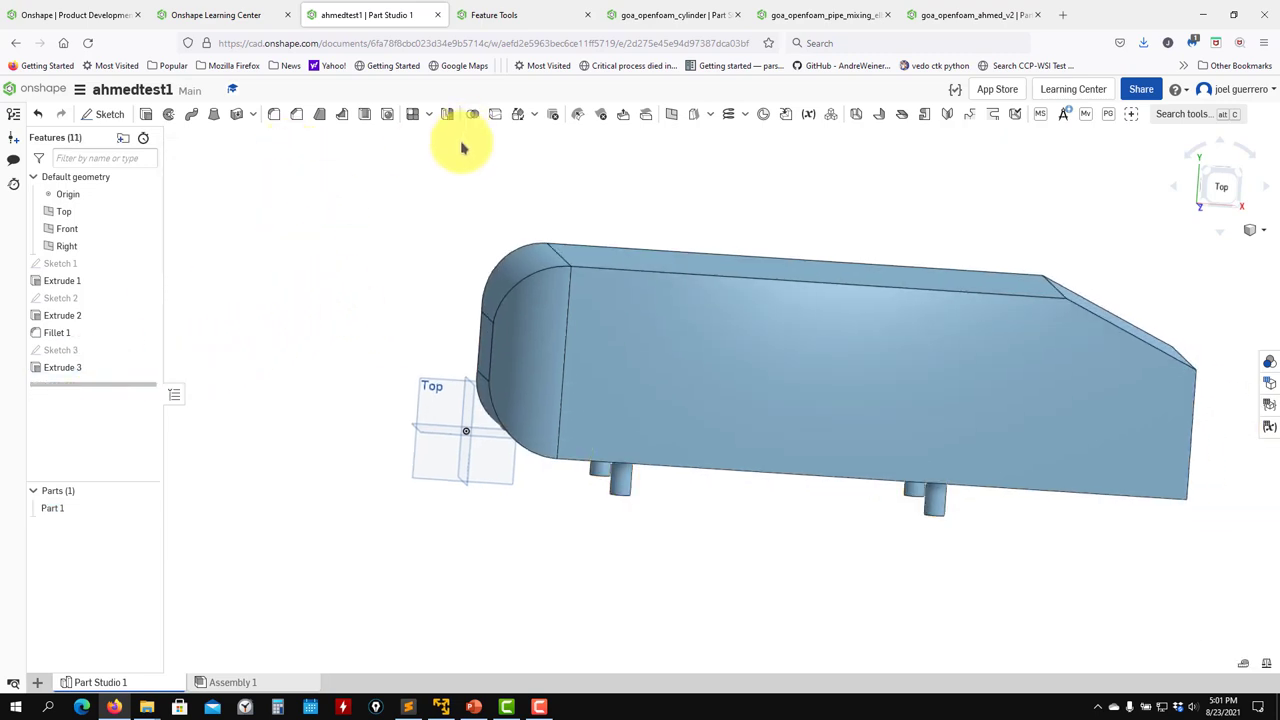
Step: Redo the Translate by XYZ transform on Part 1, shifting it 0.05 m along Y
left_click(522, 114)
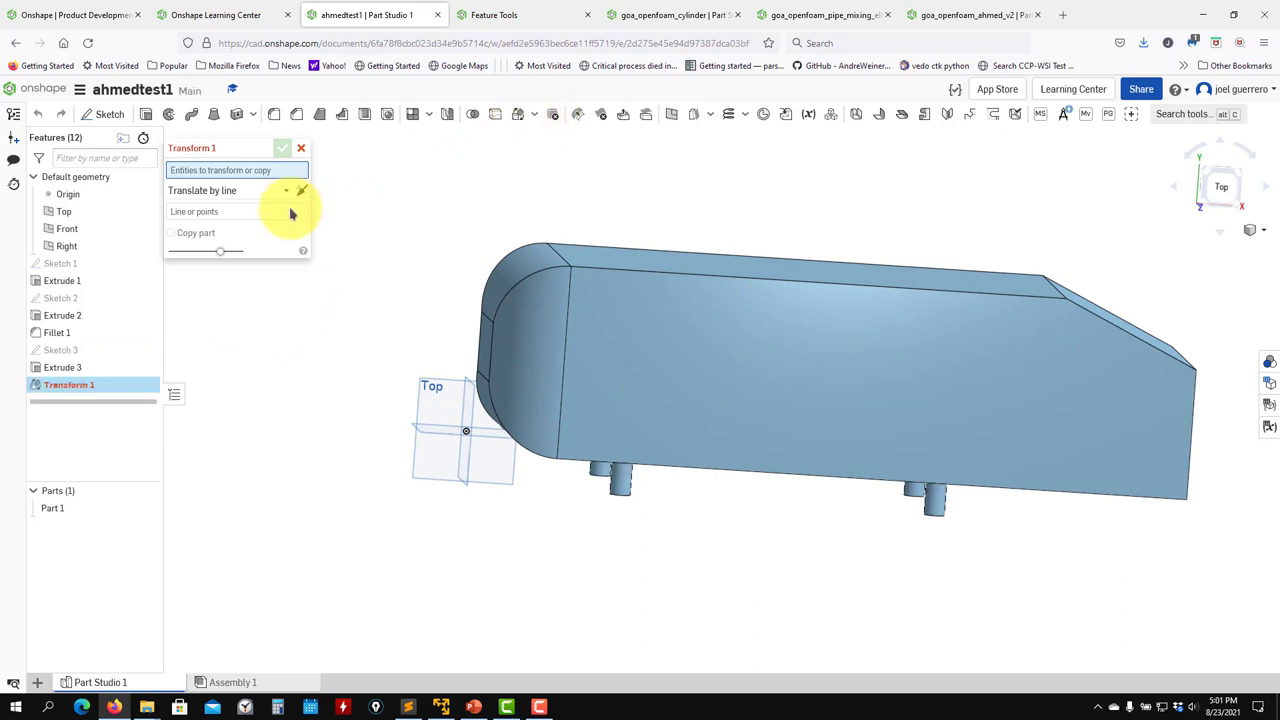
left_click(516, 321)
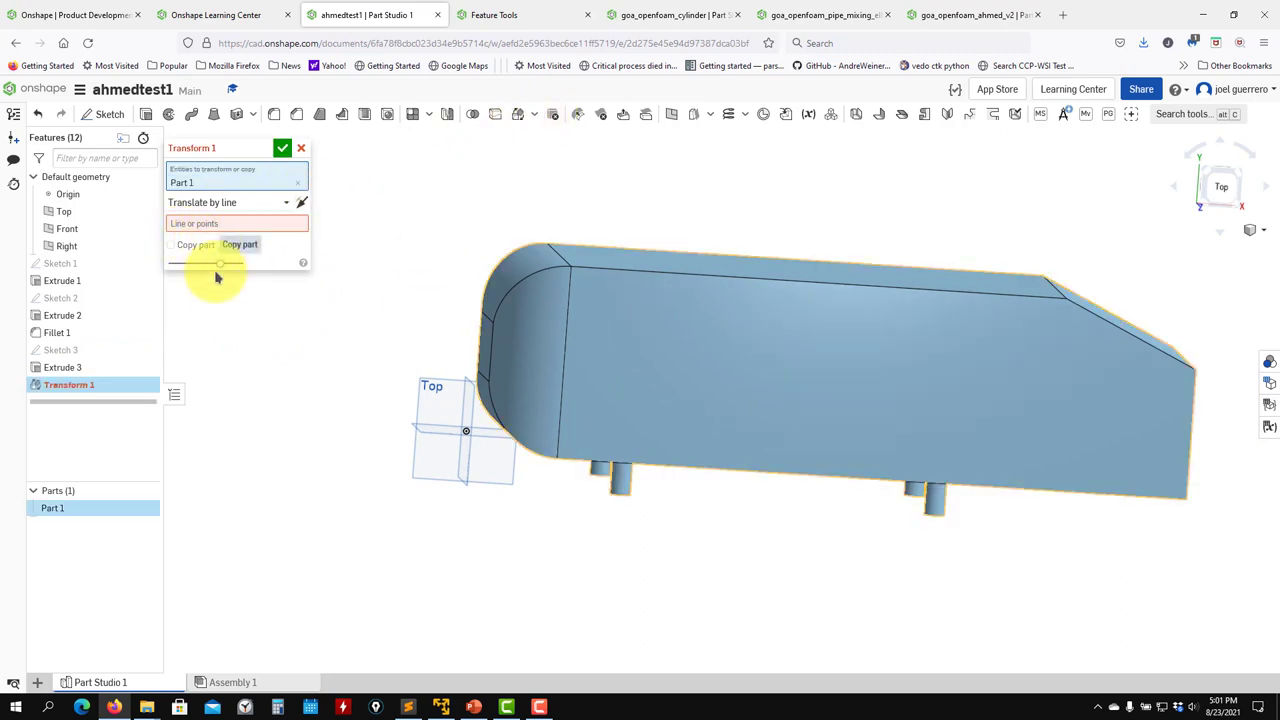
left_click(269, 207)
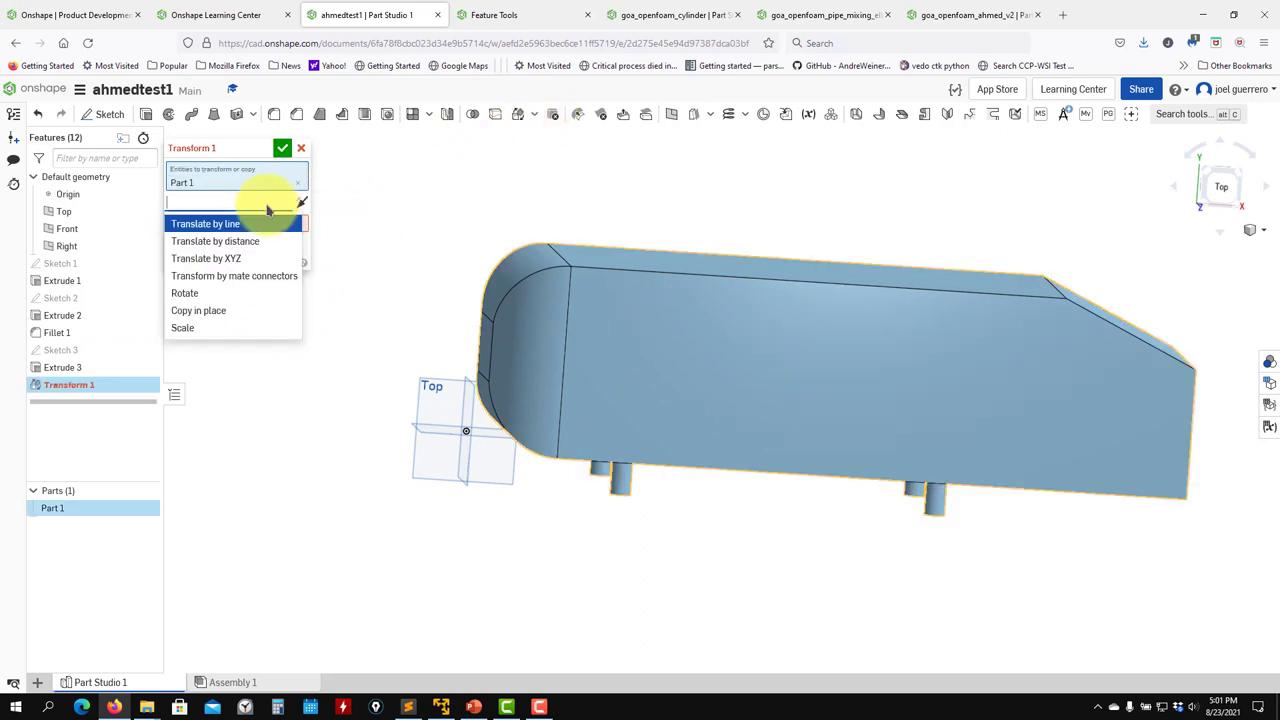
left_click(245, 258)
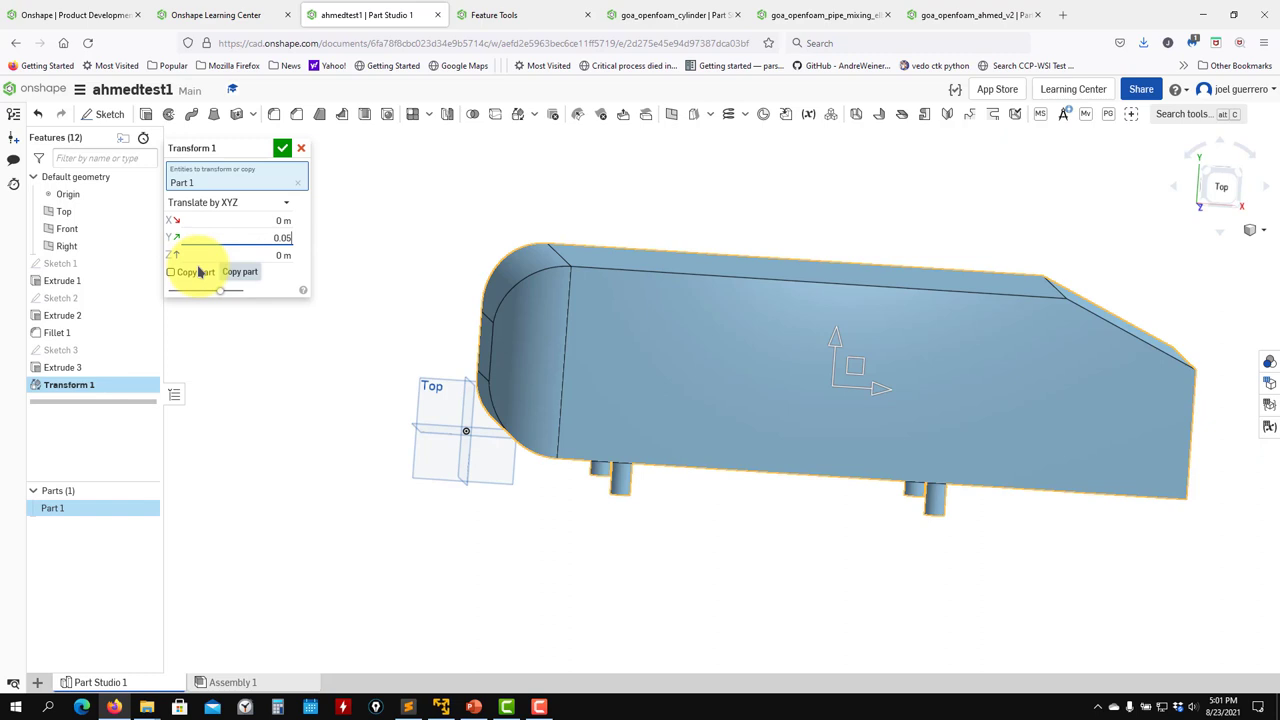
left_click(283, 148)
right_click_drag(338, 321, 443, 306)
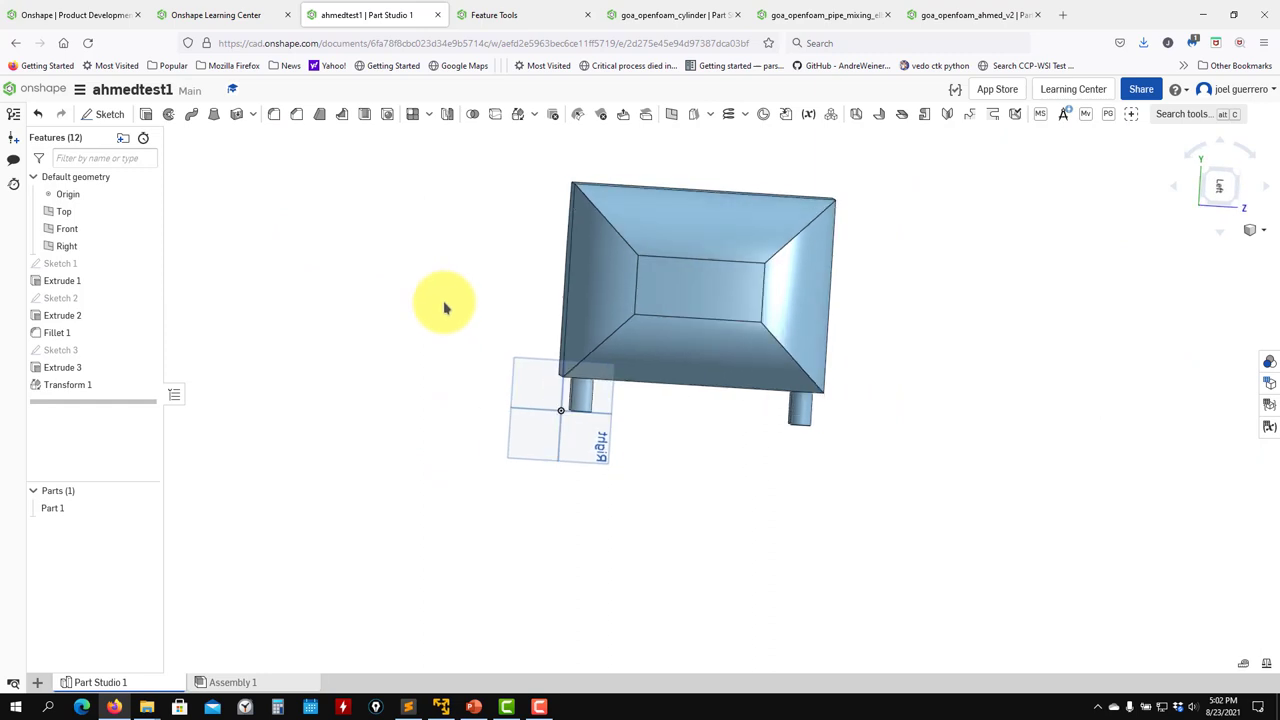
Step: Start a second Transform on Part 1 with the Translate by XYZ type
right_click_drag(648, 345, 871, 449)
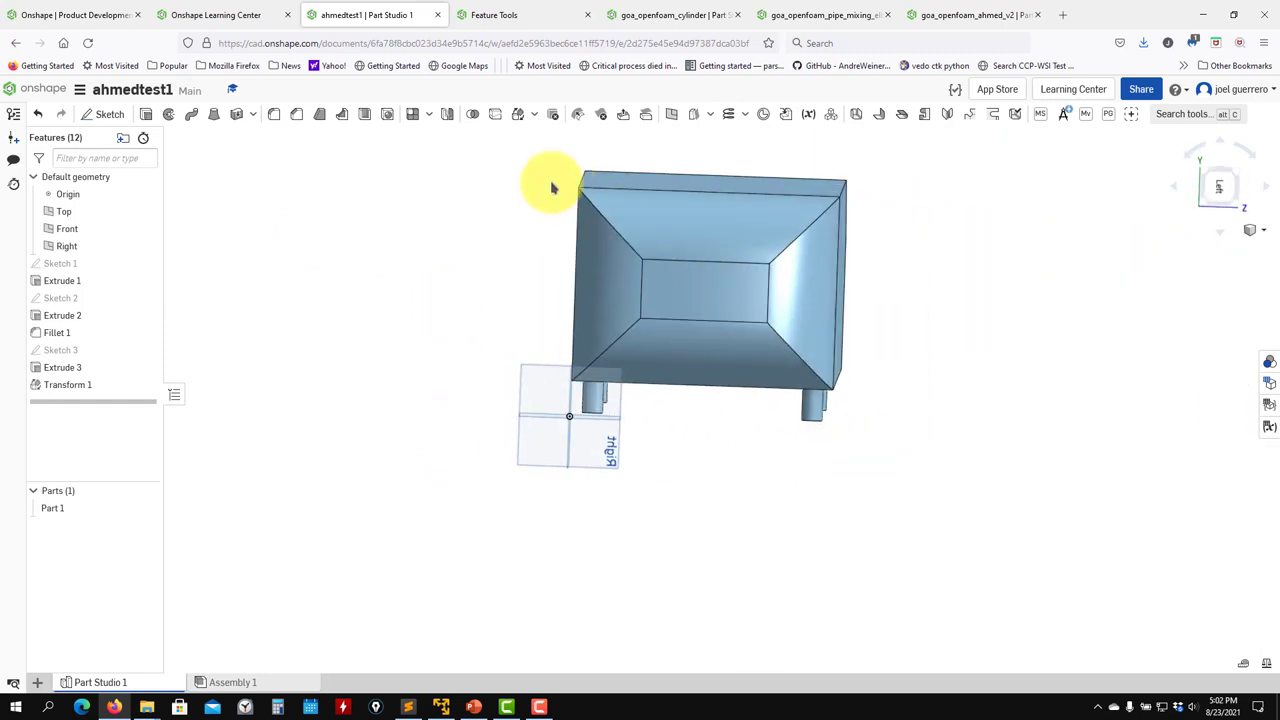
left_click(518, 113)
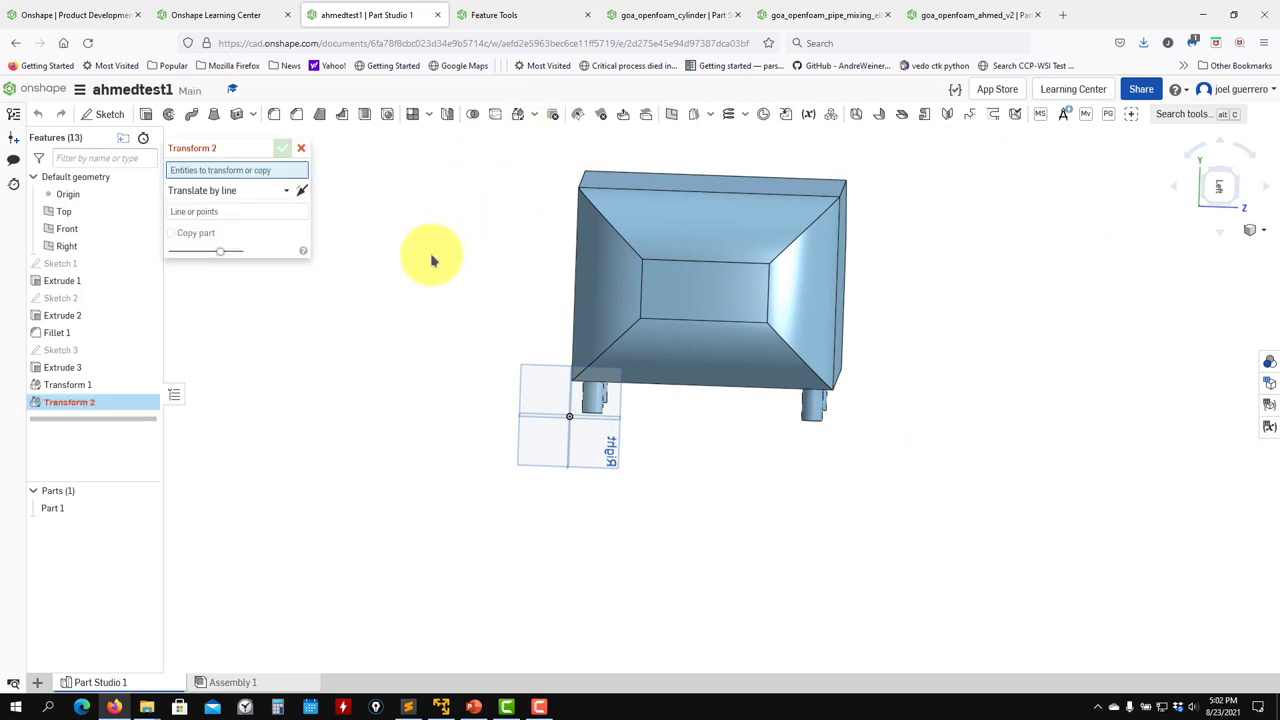
left_click(652, 225)
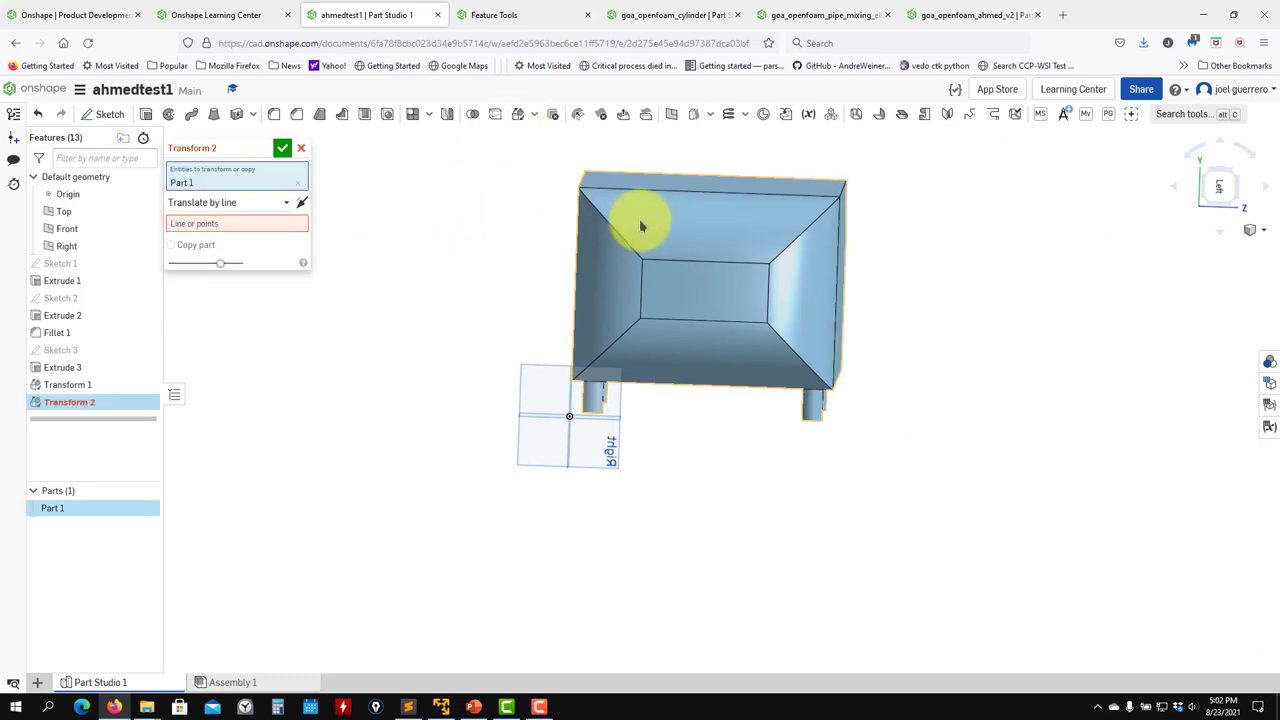
left_click(240, 224)
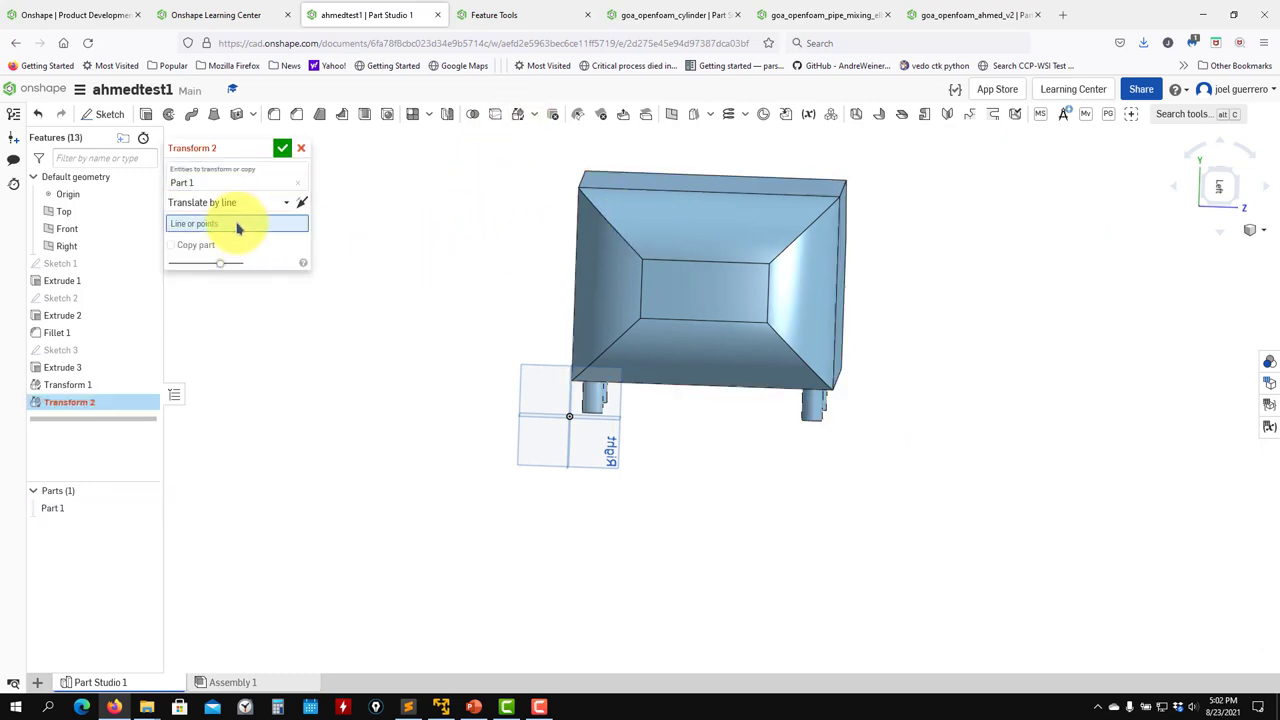
left_click(295, 201)
left_click(250, 258)
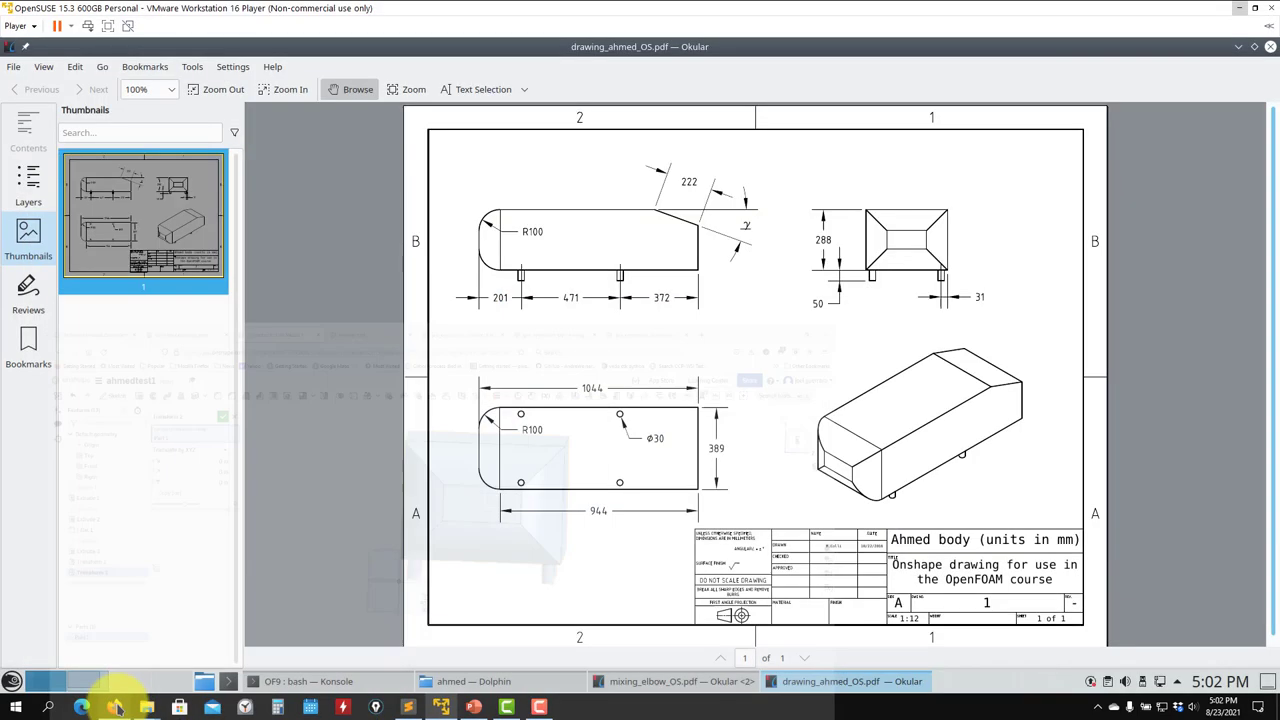
left_click(115, 707)
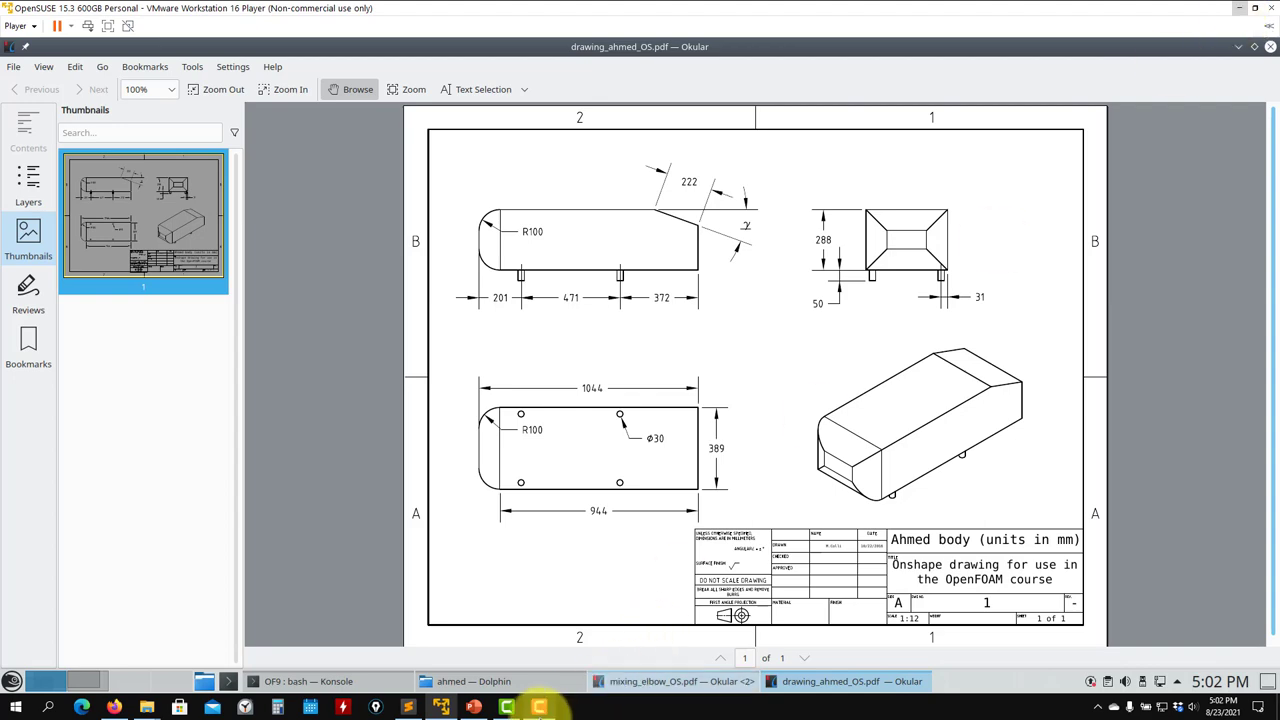
left_click(114, 705)
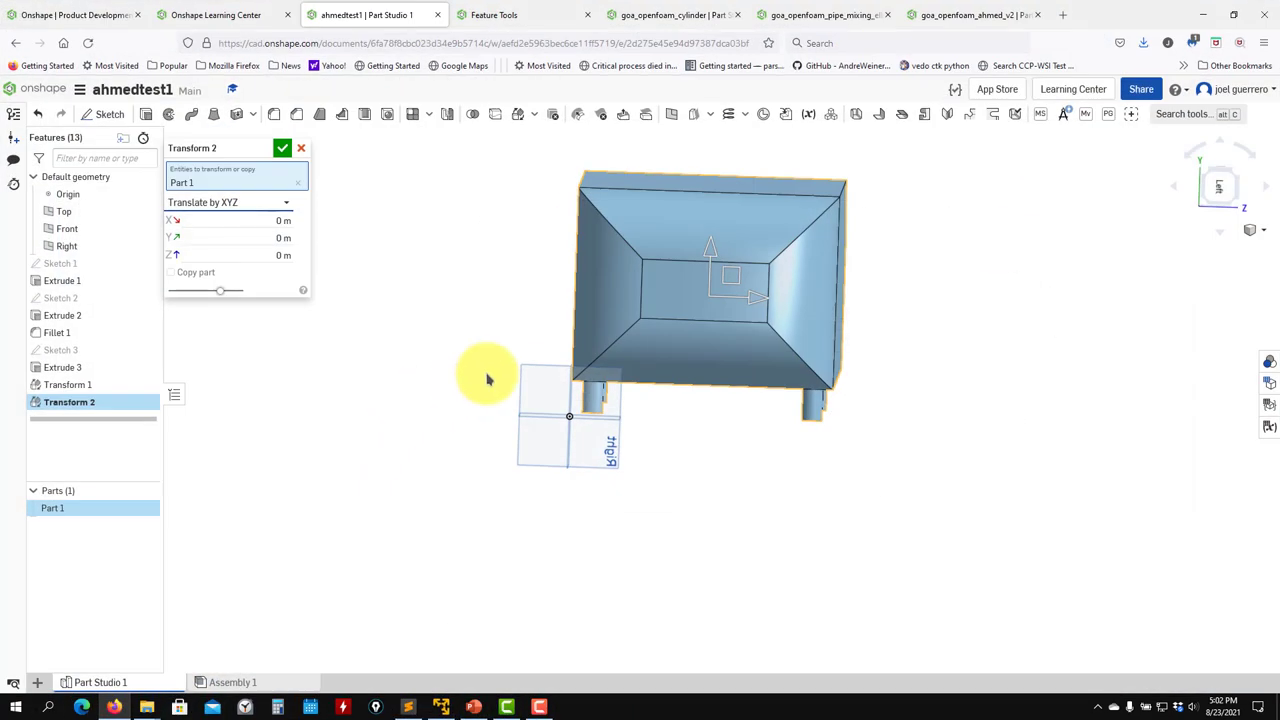
Step: Set Transform 2's Z offset to -(0.389/2) m and confirm it
left_click(259, 261)
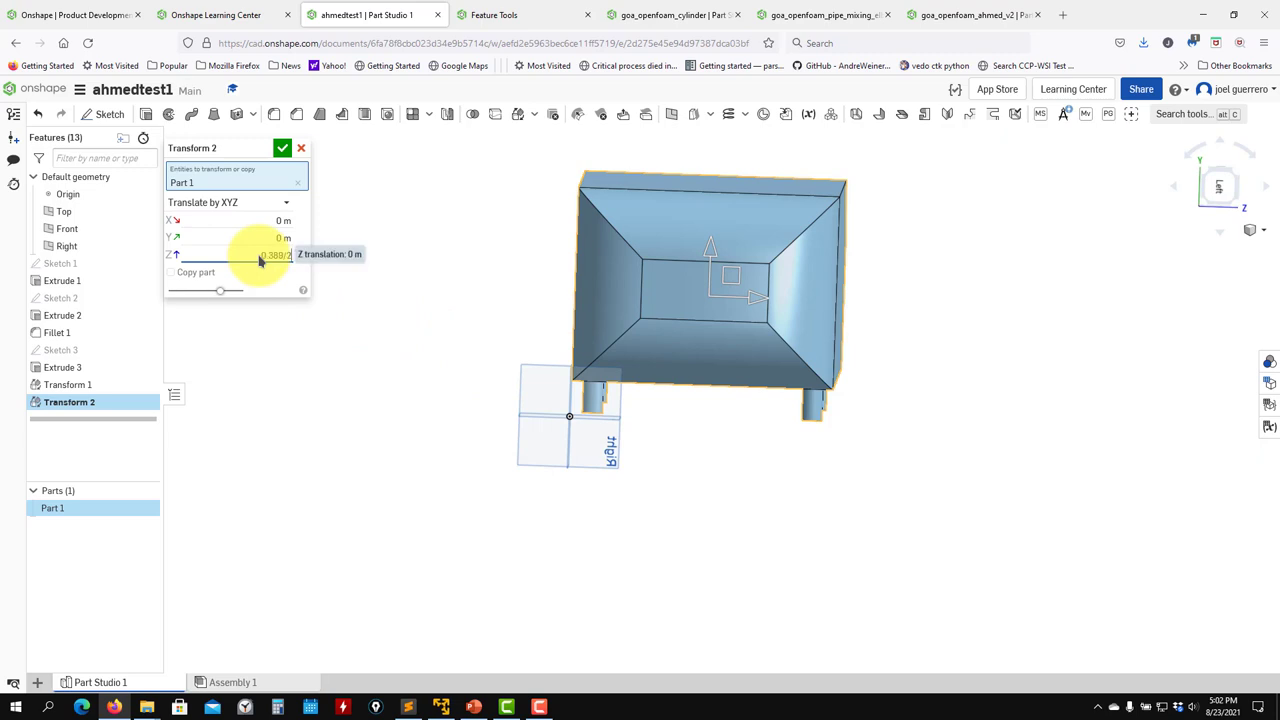
type("0.389/2")
key("Return")
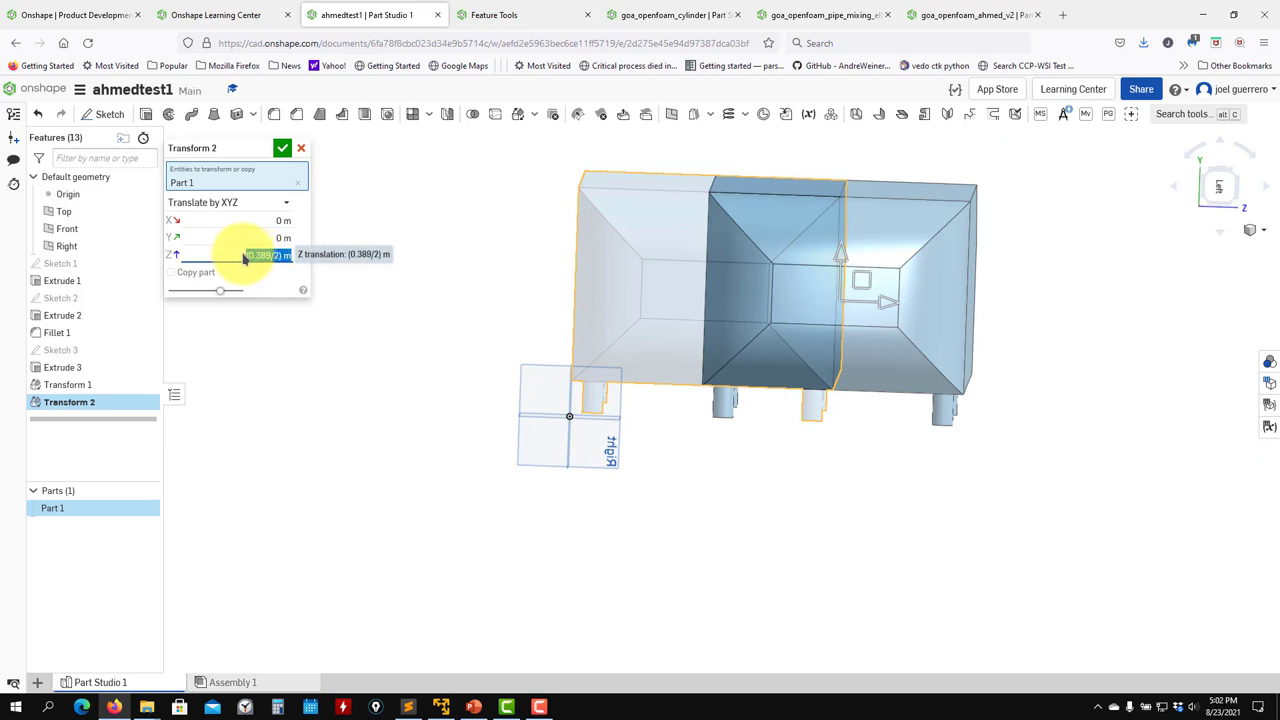
left_click(250, 257)
type("-")
key("Return")
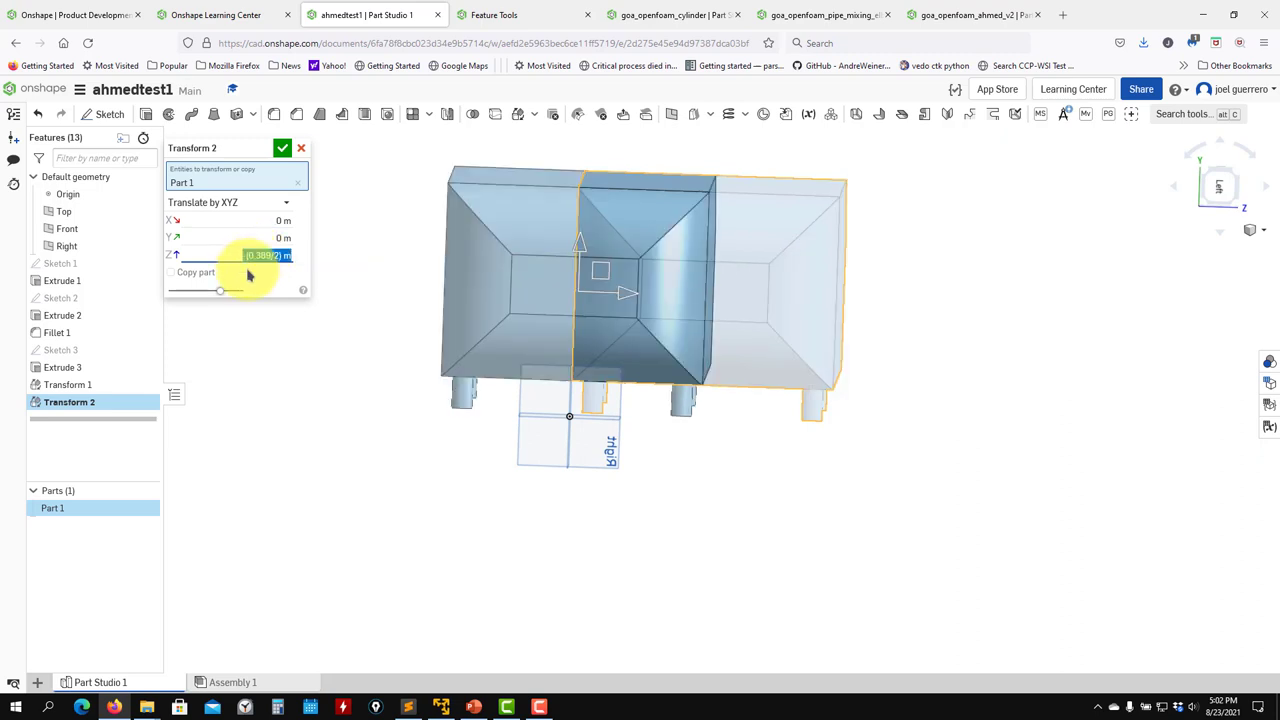
left_click(284, 150)
right_click_drag(437, 423, 770, 546)
Step: Export Part 1 as a fine-resolution text STL in metres named ahmed1
left_click(55, 508)
right_click(57, 509)
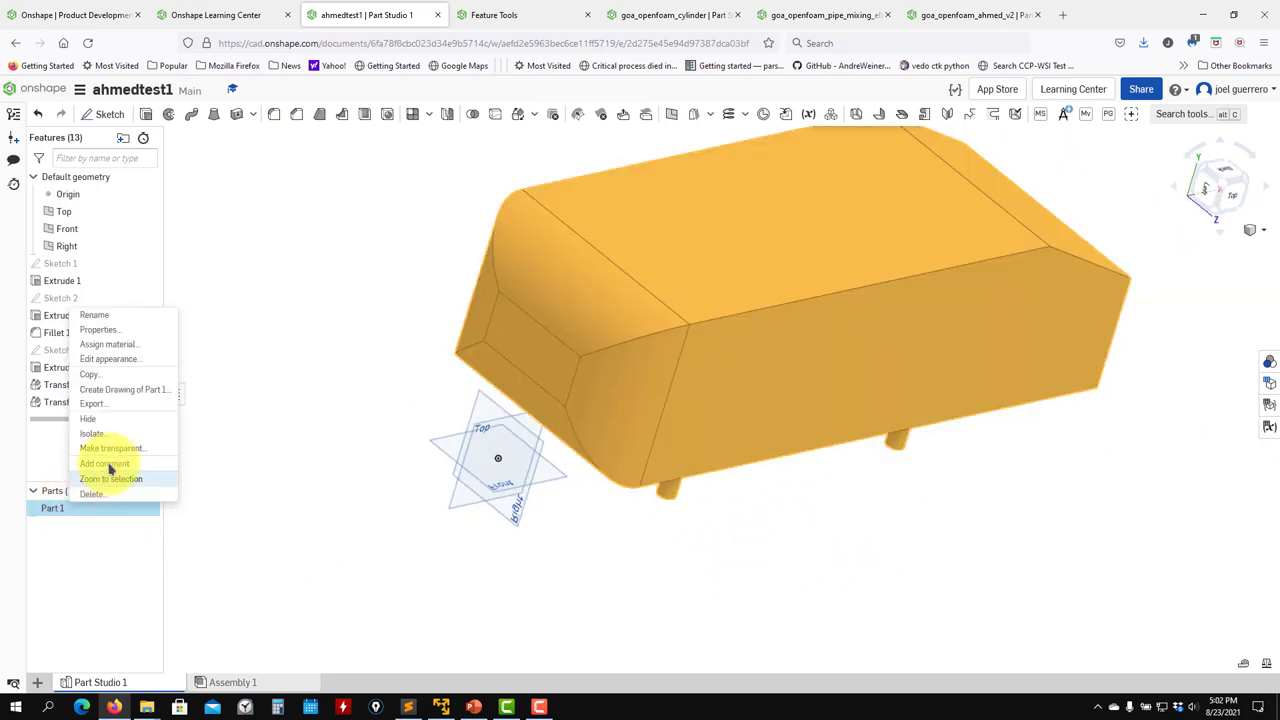
key("Escape")
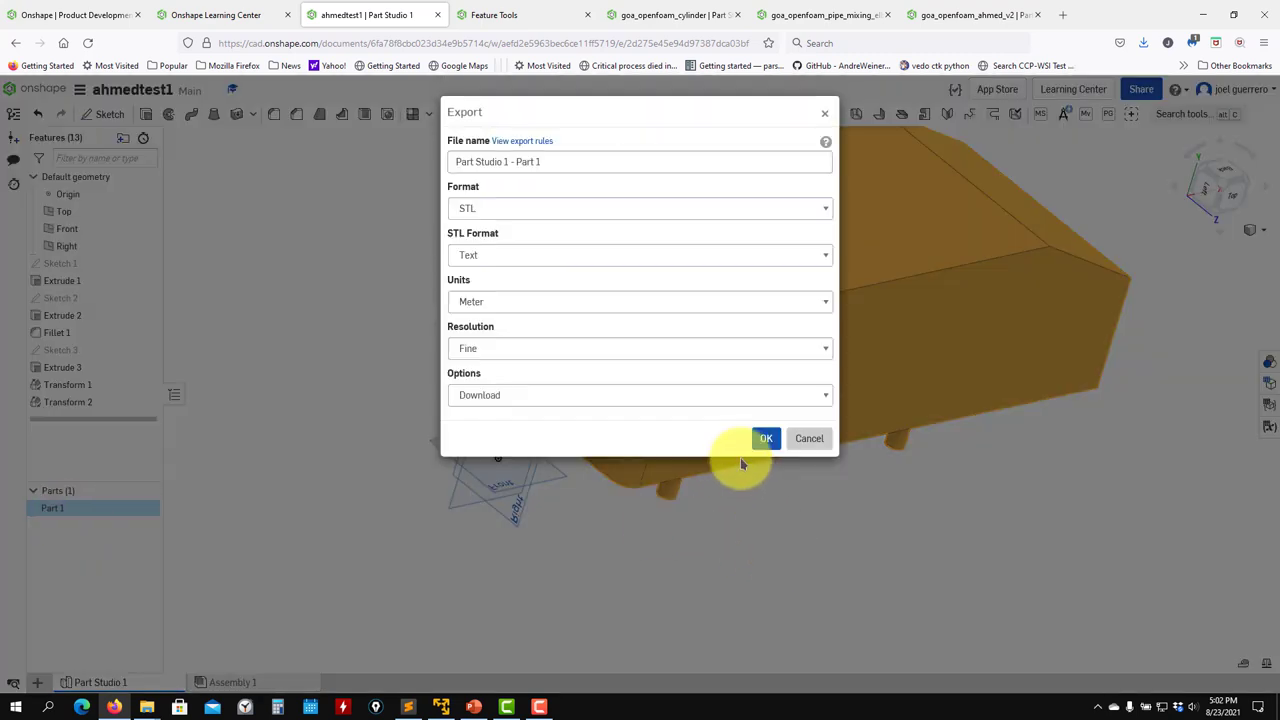
left_click(551, 165)
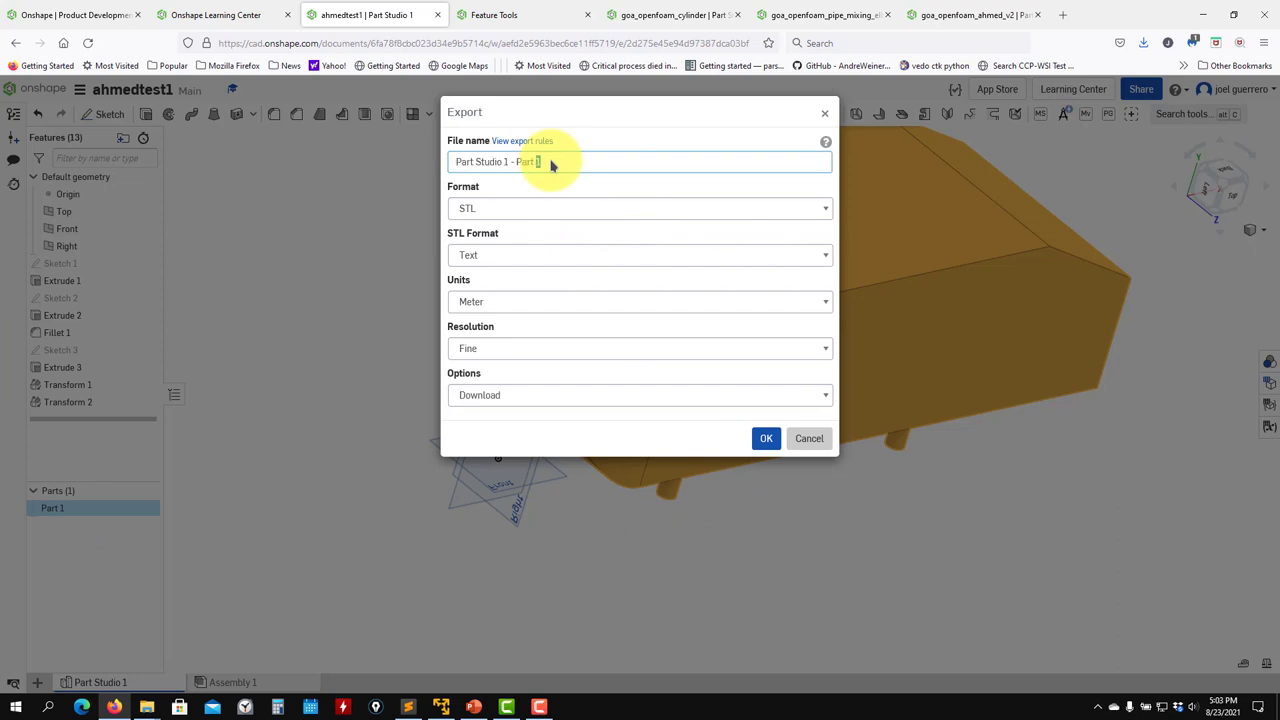
triple_click(551, 165)
type("ahmed1")
key("Return")
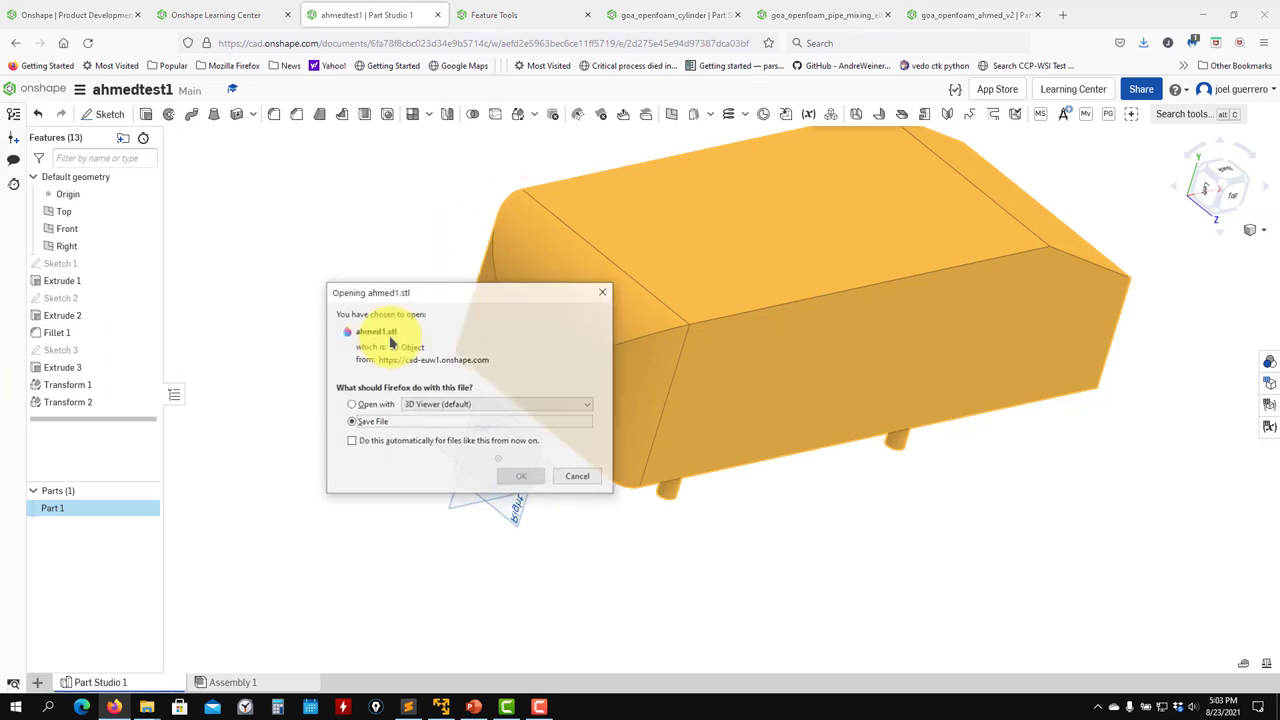
left_click(521, 476)
left_click(321, 377)
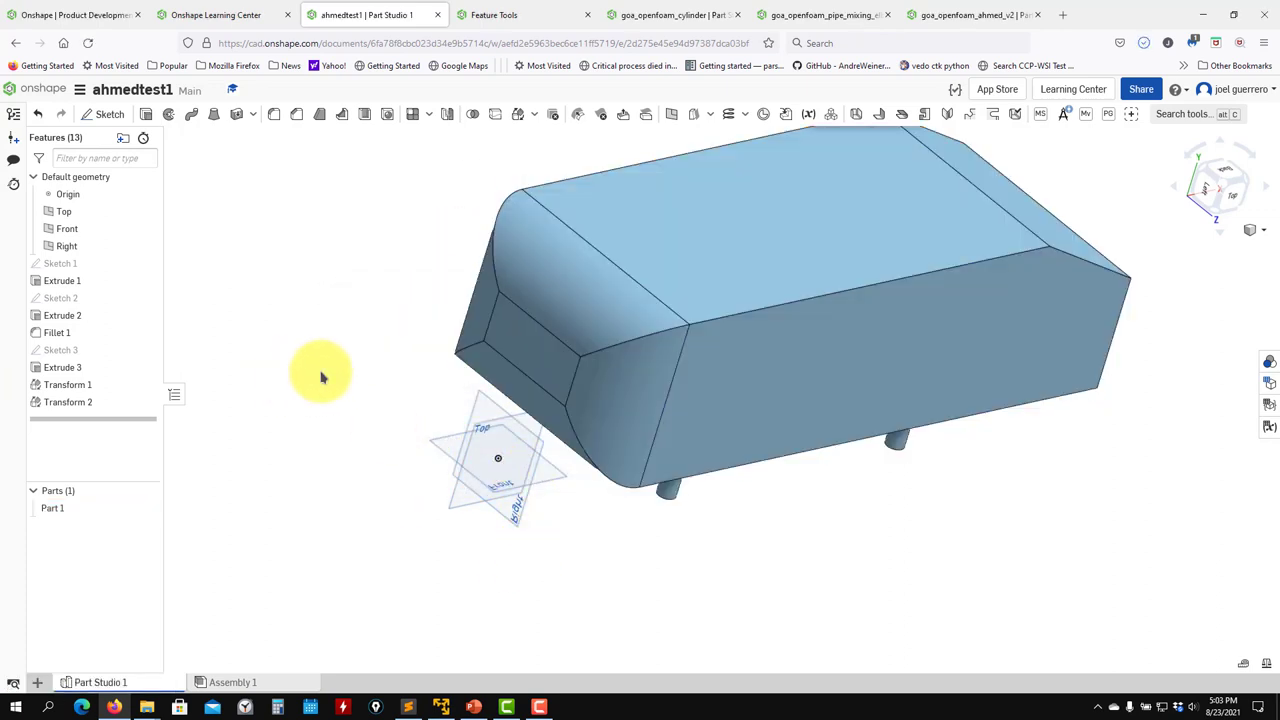
scroll(305, 450, "down", 2)
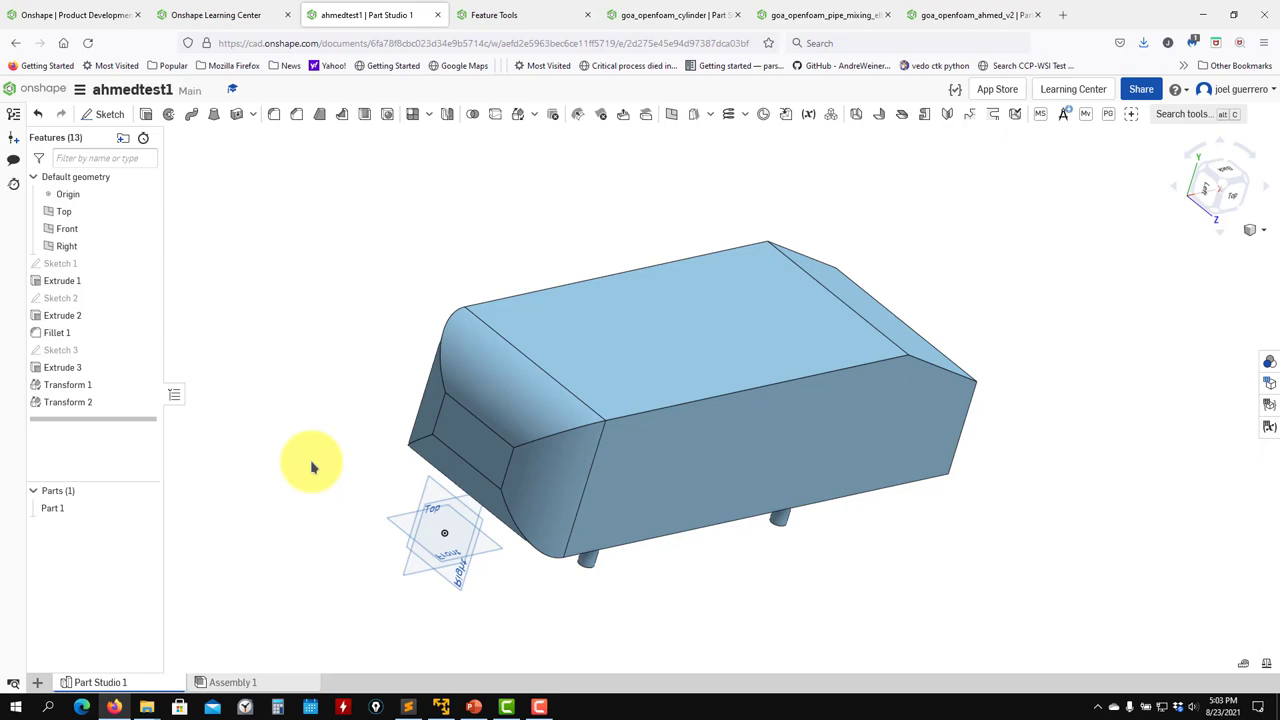
right_click_drag(312, 467, 340, 405)
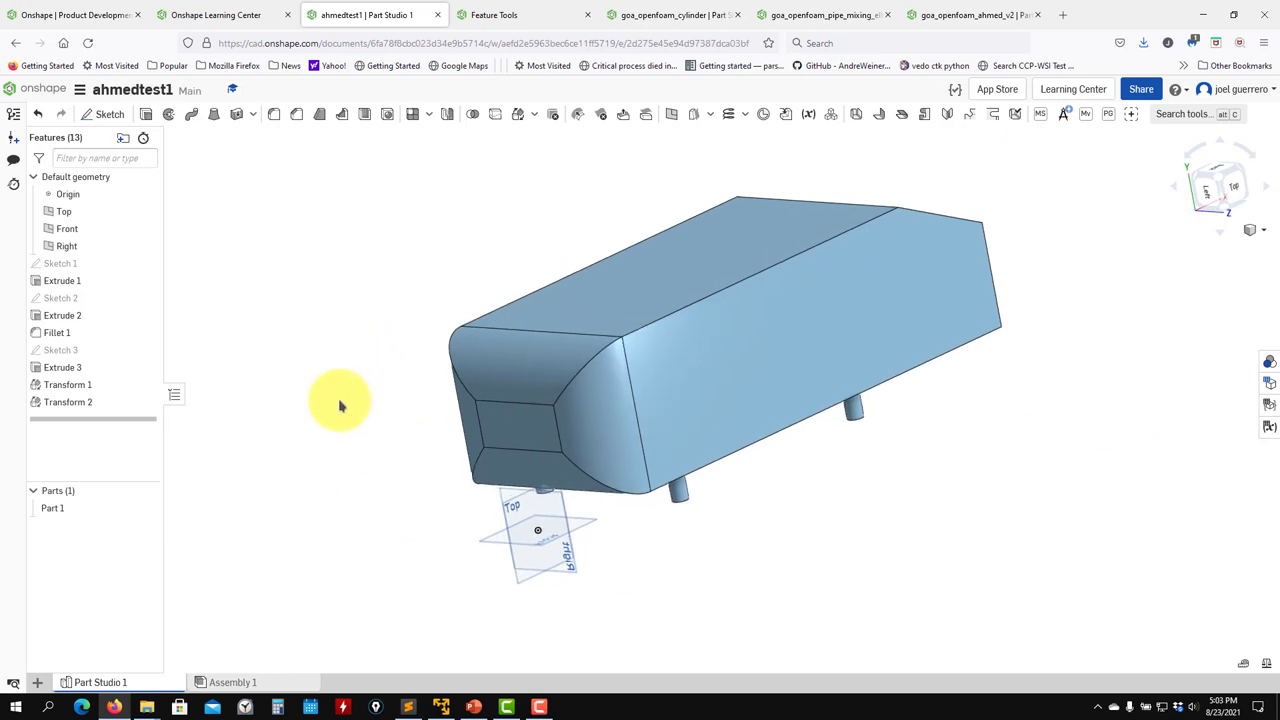